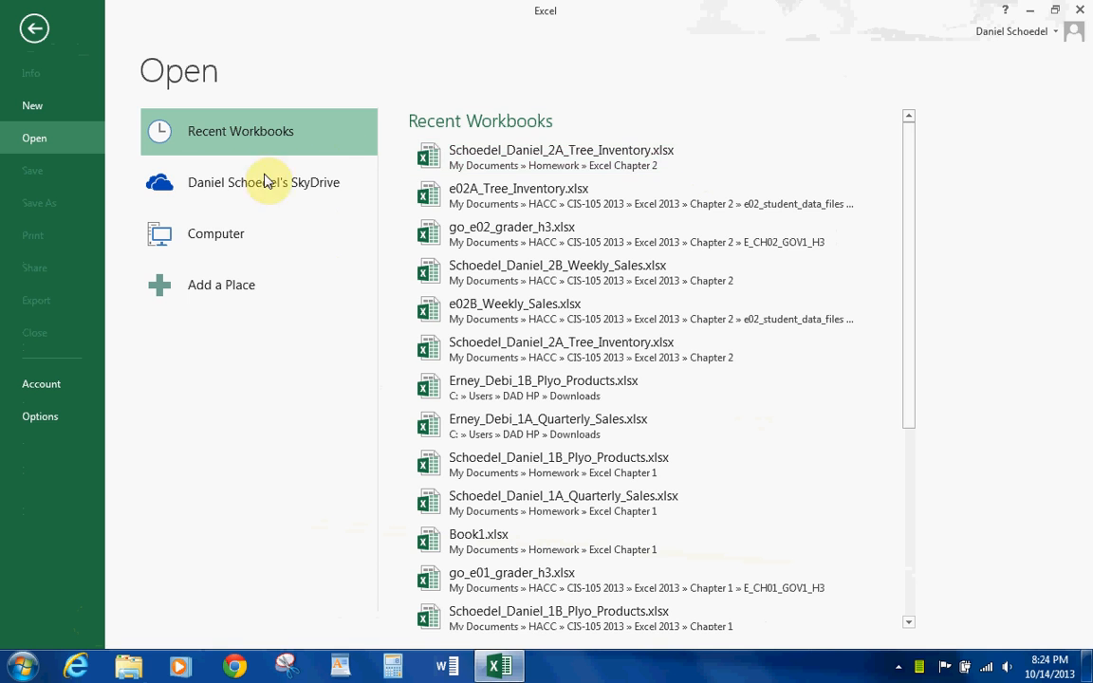
- Open the workbook e02B_Weekly_Sales.xlsx from the e02_student_data_files folder on the computer
{"action": "left_click", "coordinate": [237, 235]}
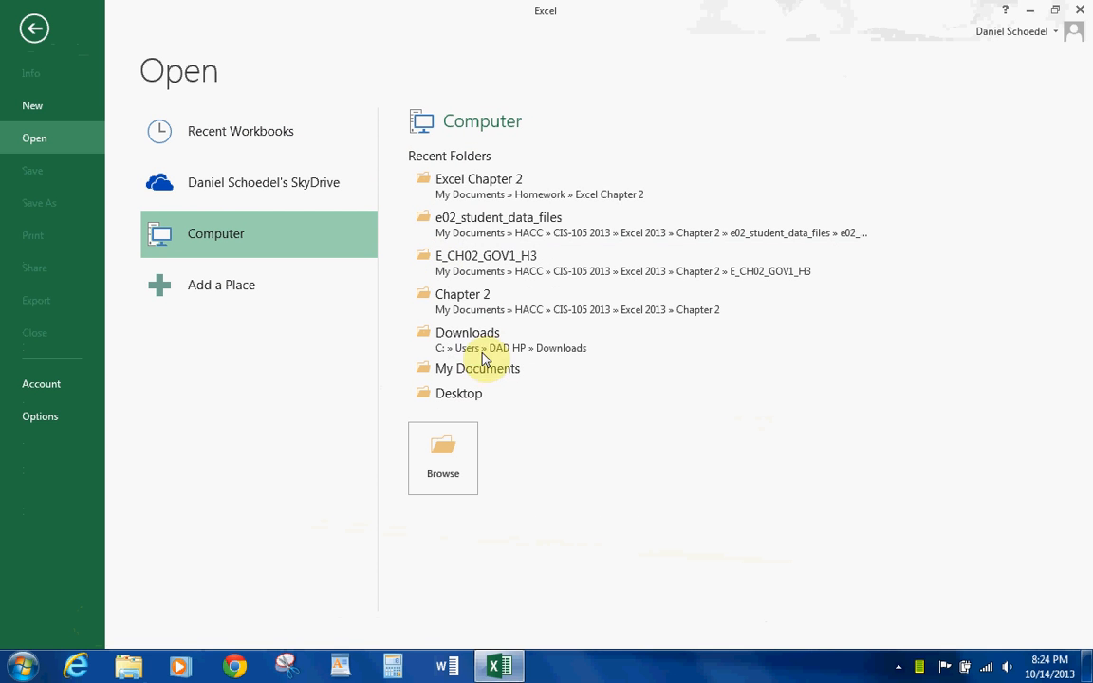
{"action": "left_click", "coordinate": [516, 237]}
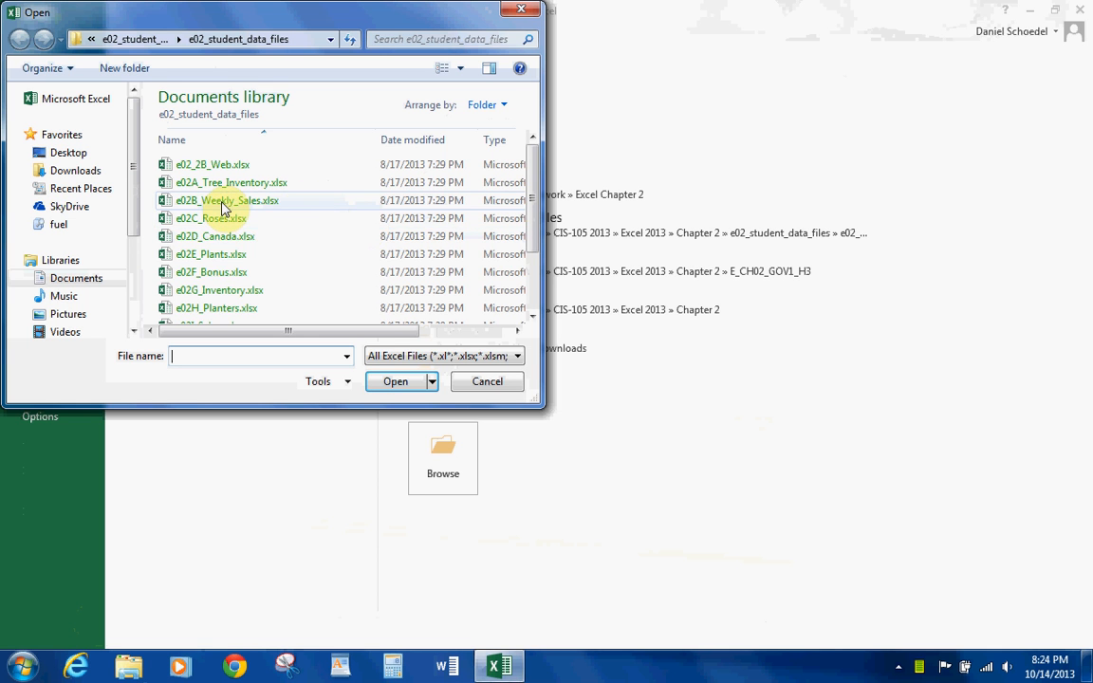
{"action": "left_click", "coordinate": [219, 201]}
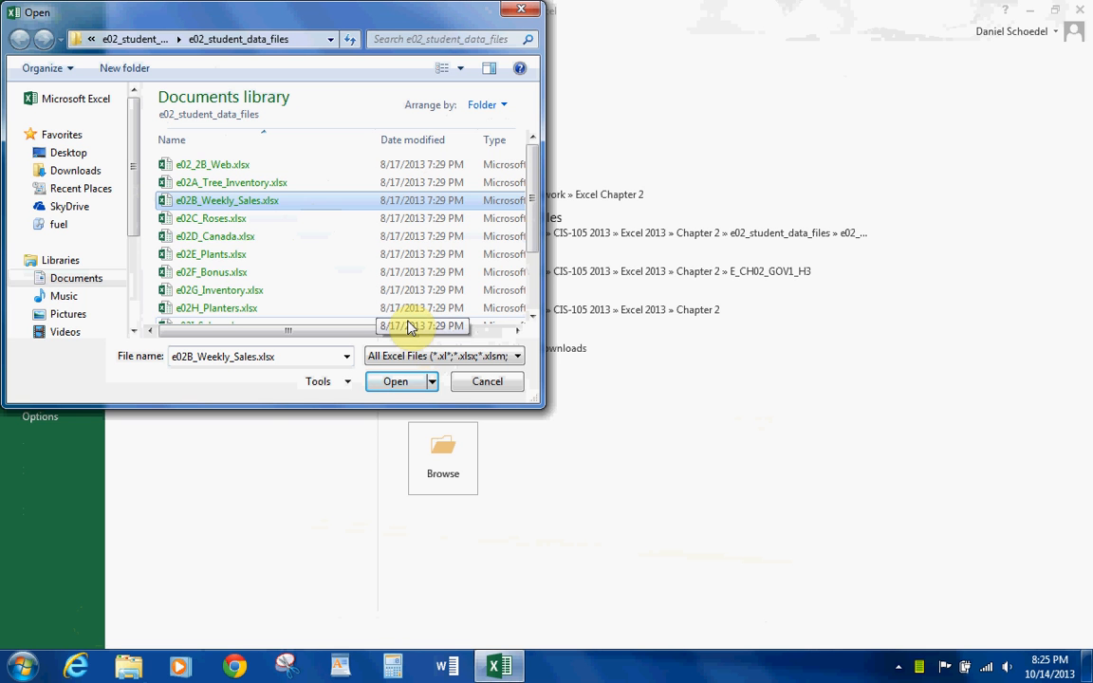
{"action": "left_click", "coordinate": [404, 380]}
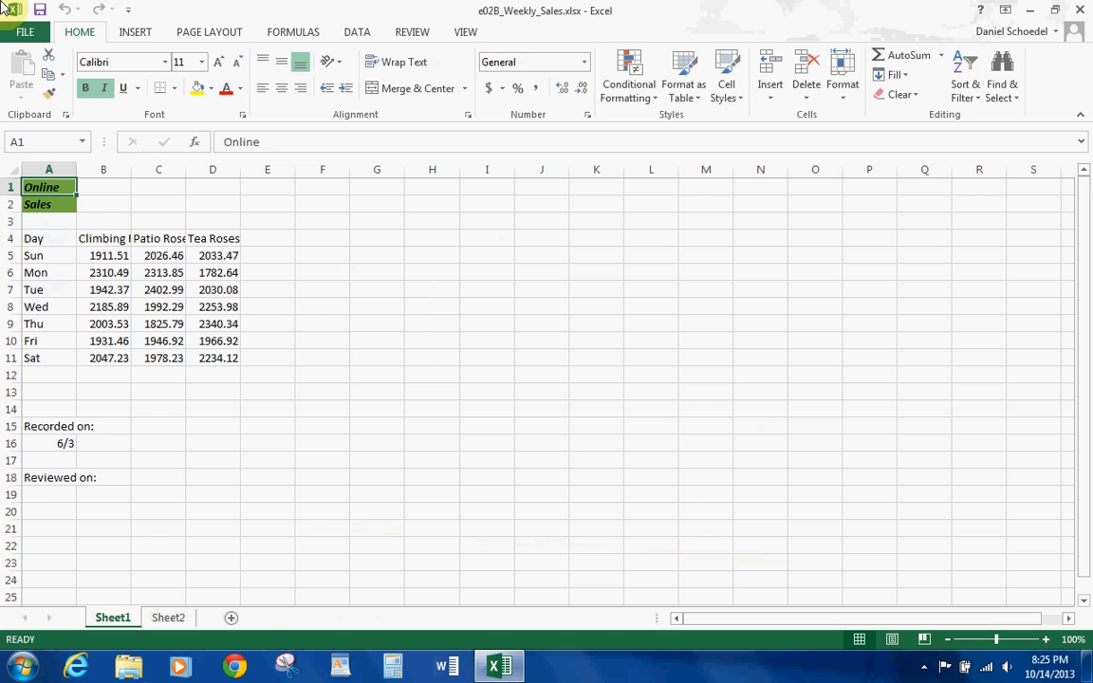
- Save a copy in the Excel Chapter 2 homework folder, named with the student's last and first name followed by _2B_Weekly_Sales
{"action": "left_click", "coordinate": [25, 34]}
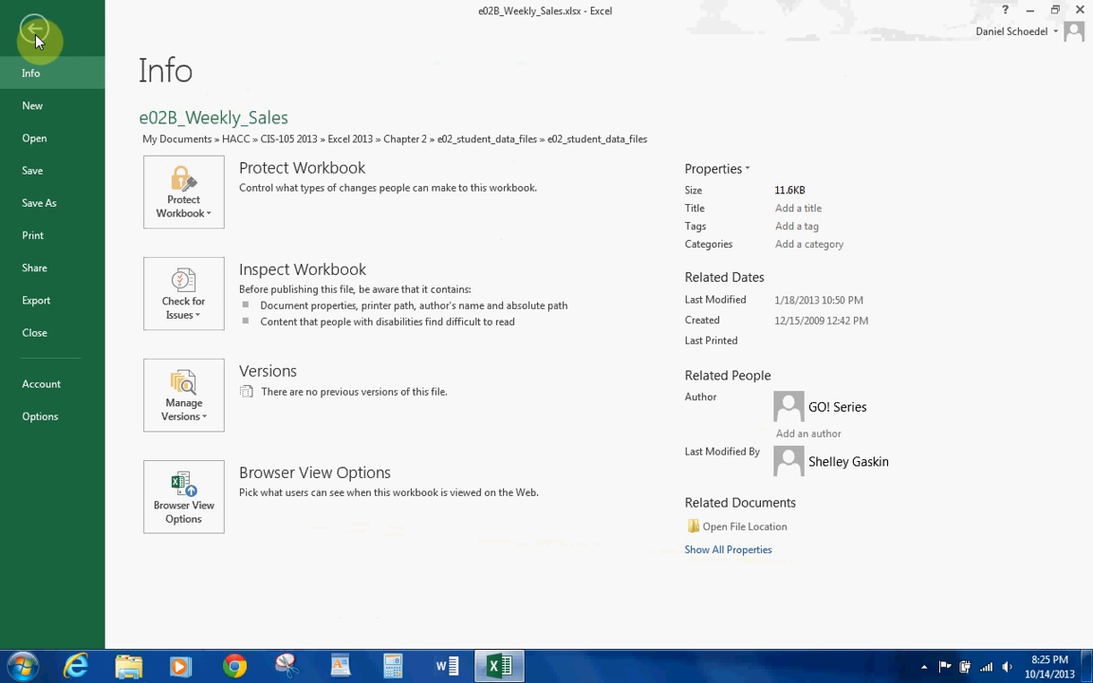
{"action": "left_click", "coordinate": [38, 202]}
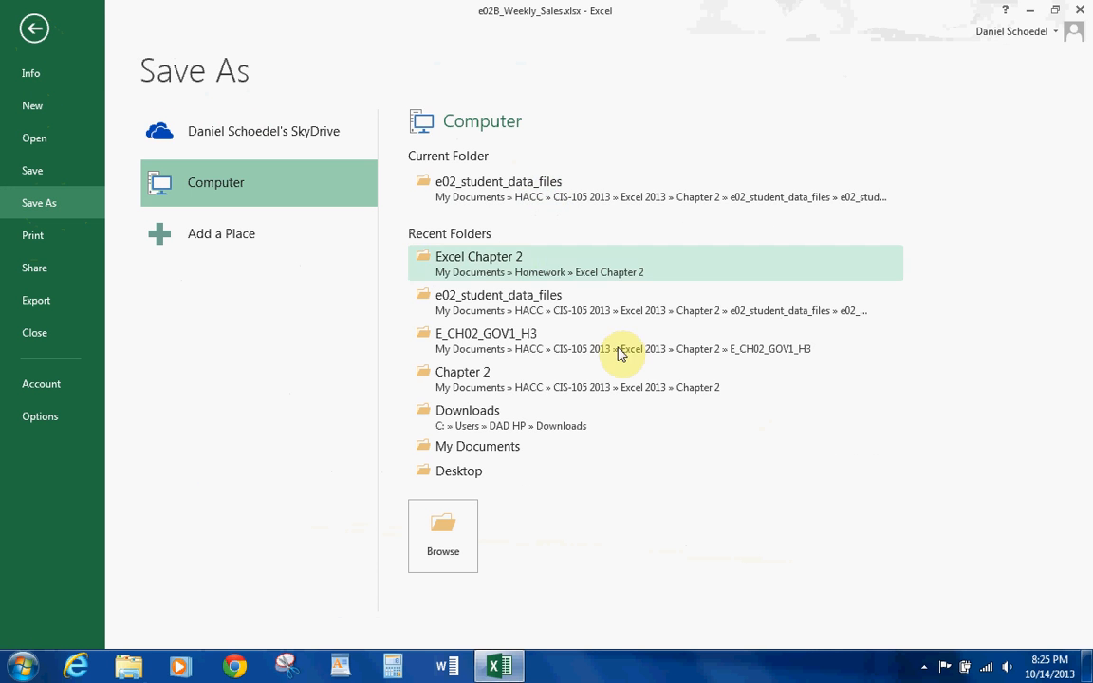
{"action": "left_click", "coordinate": [555, 278]}
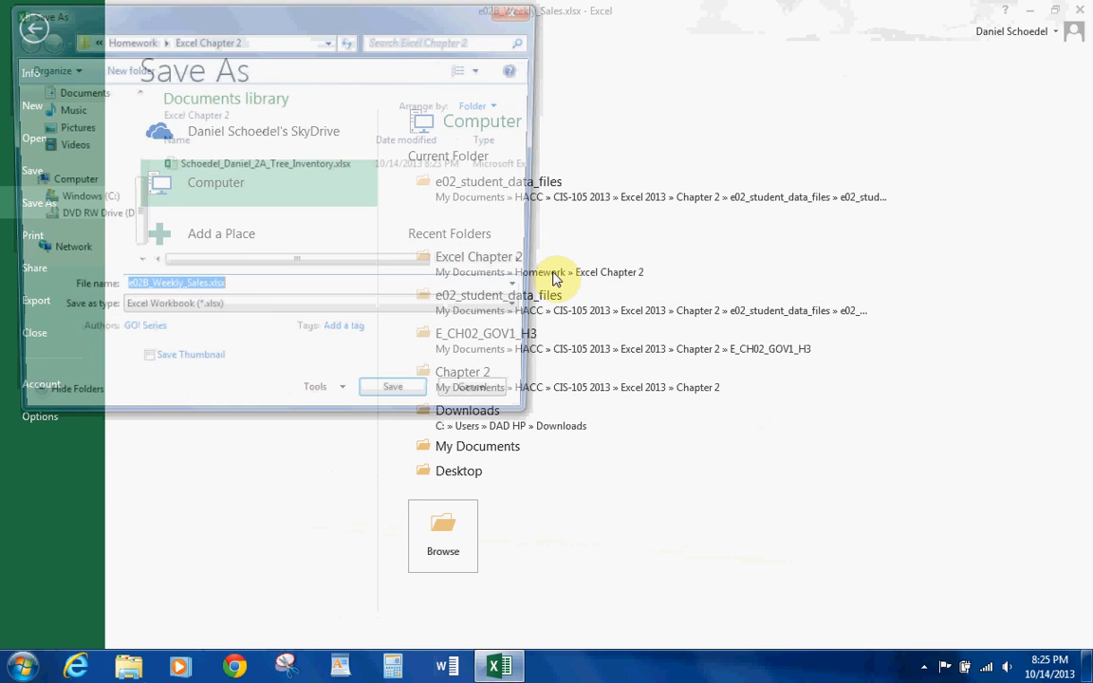
{"action": "left_click_drag", "start_coordinate": [129, 289], "coordinate": [49, 273]}
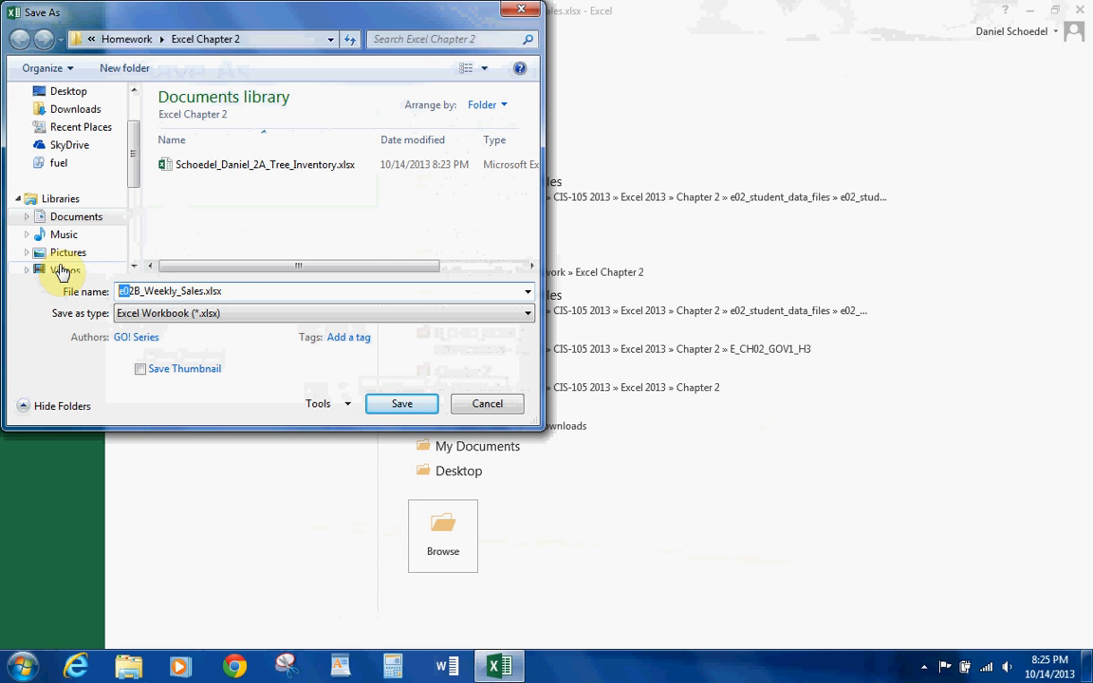
{"action": "type", "text": "Schoedel"}
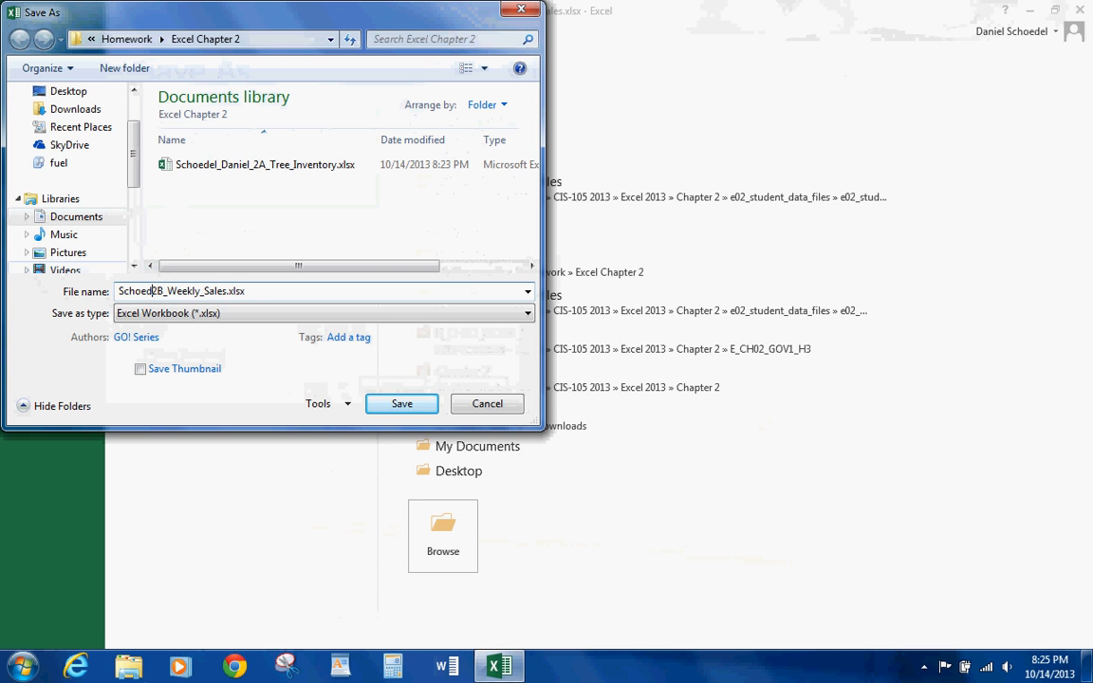
{"action": "type", "text": "_Daniel"}
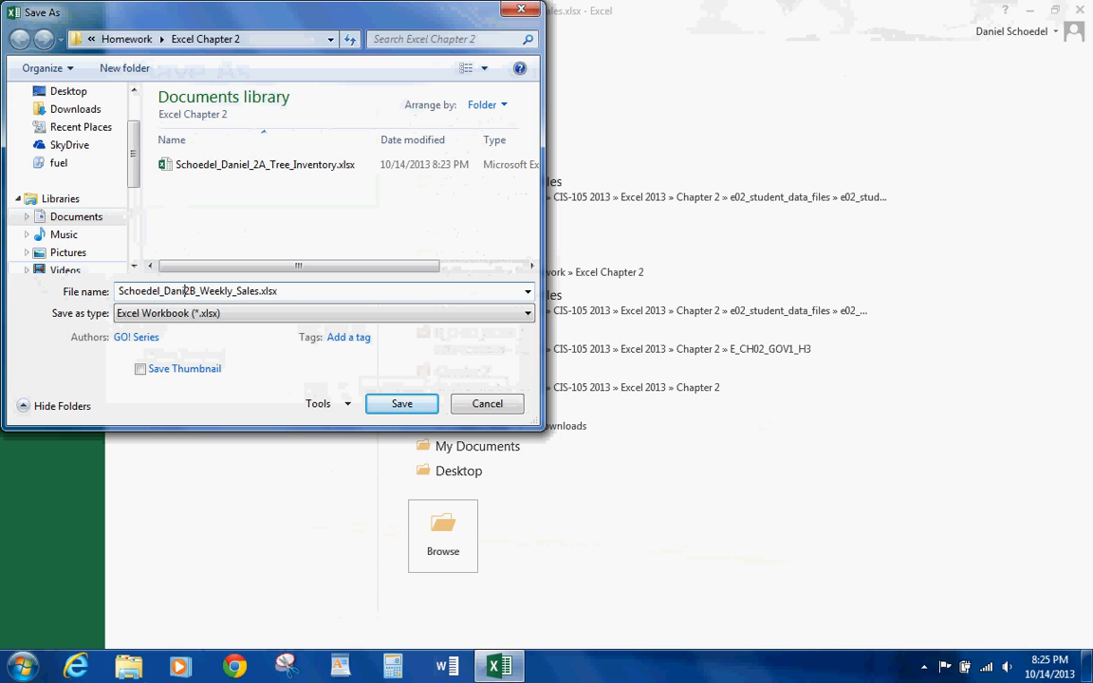
{"action": "type", "text": "_"}
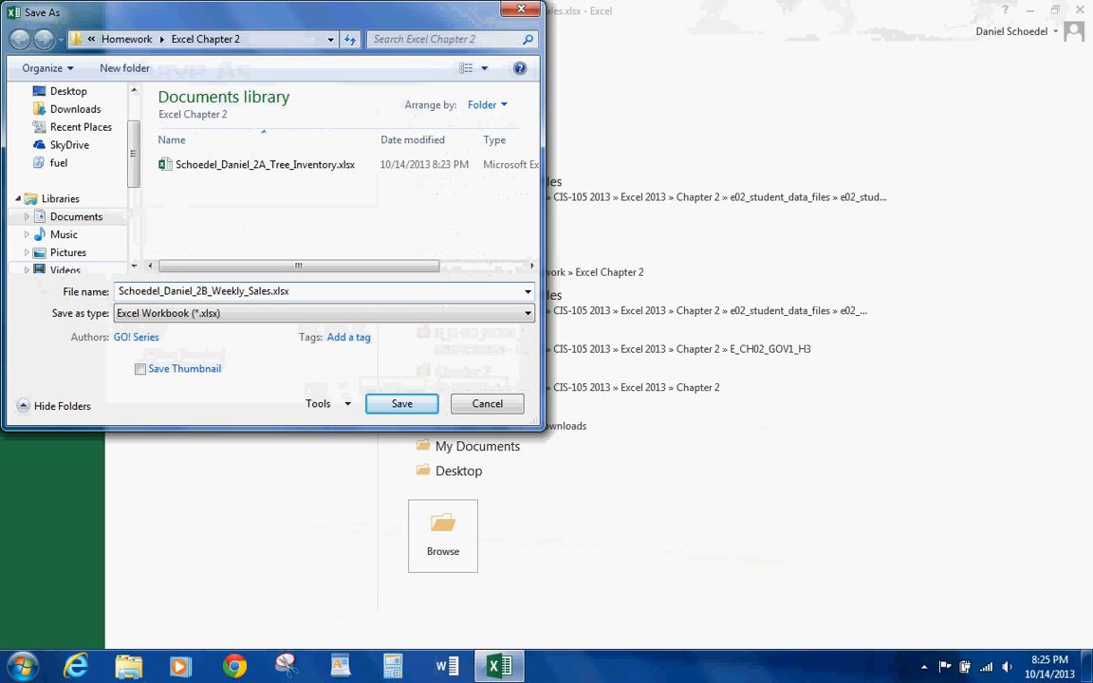
{"action": "left_click", "coordinate": [406, 403]}
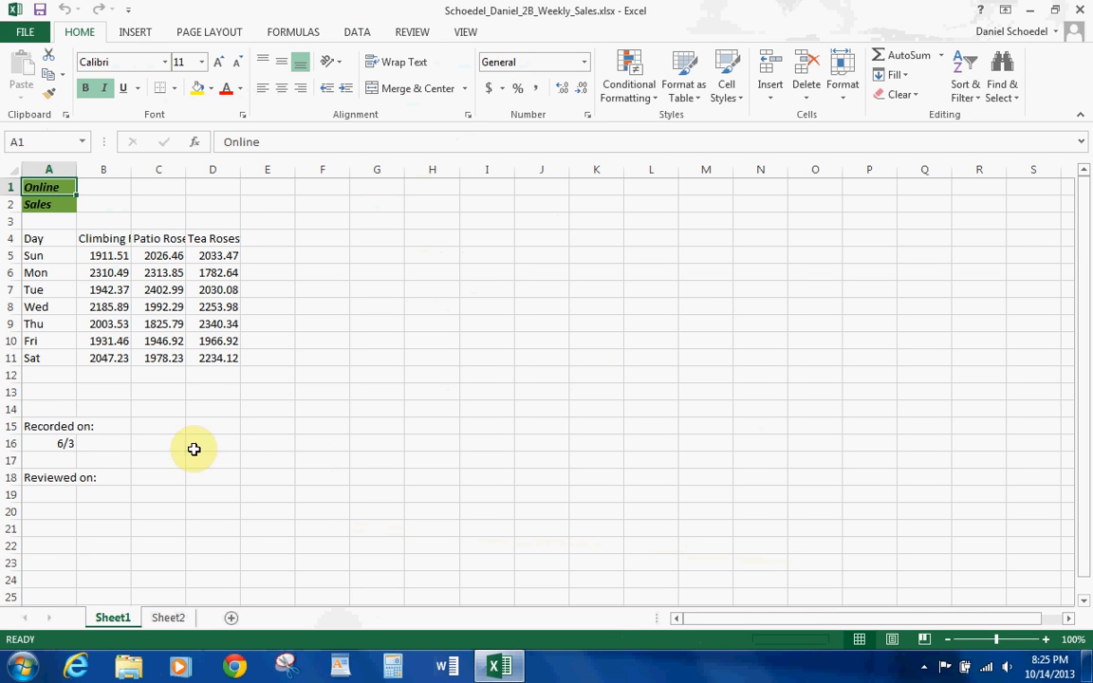
- Look over both worksheets and rename Sheet1 as Online Sales
{"action": "left_click", "coordinate": [163, 618]}
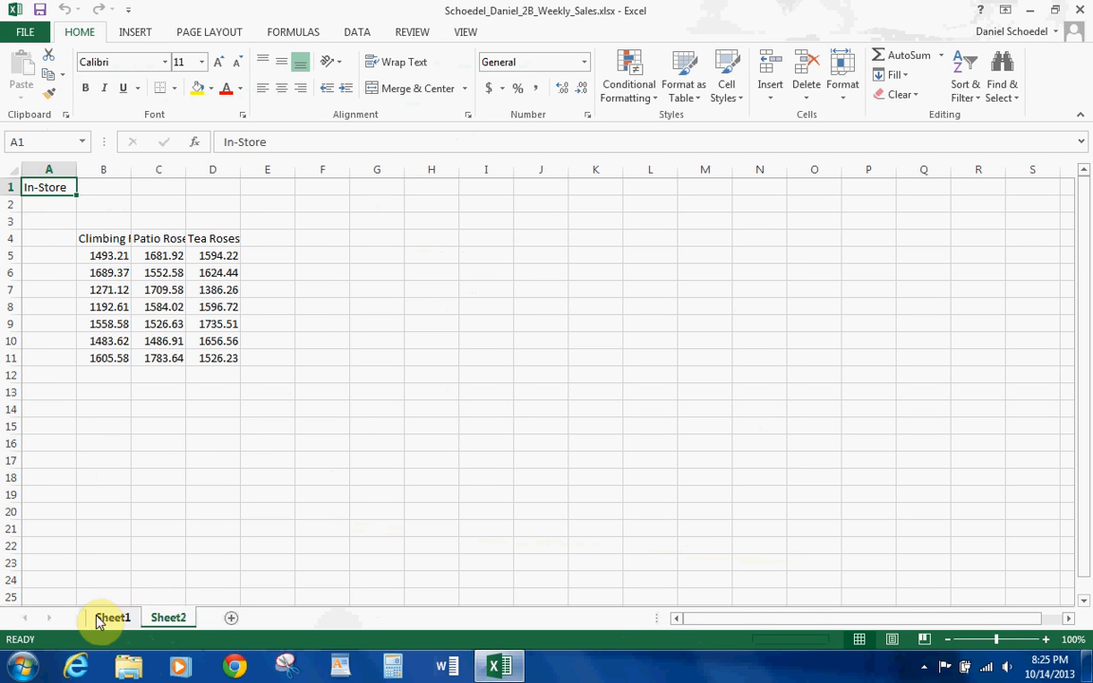
{"action": "left_click", "coordinate": [111, 619]}
{"action": "left_click", "coordinate": [176, 622]}
{"action": "left_click", "coordinate": [111, 618]}
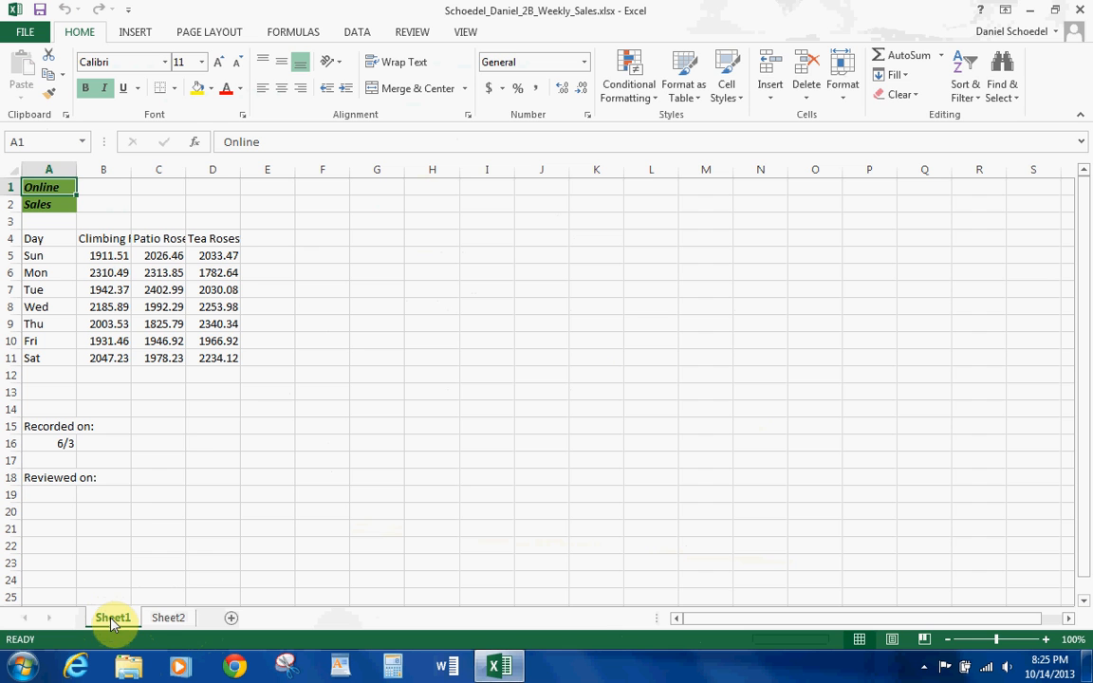
{"action": "right_click", "coordinate": [111, 620]}
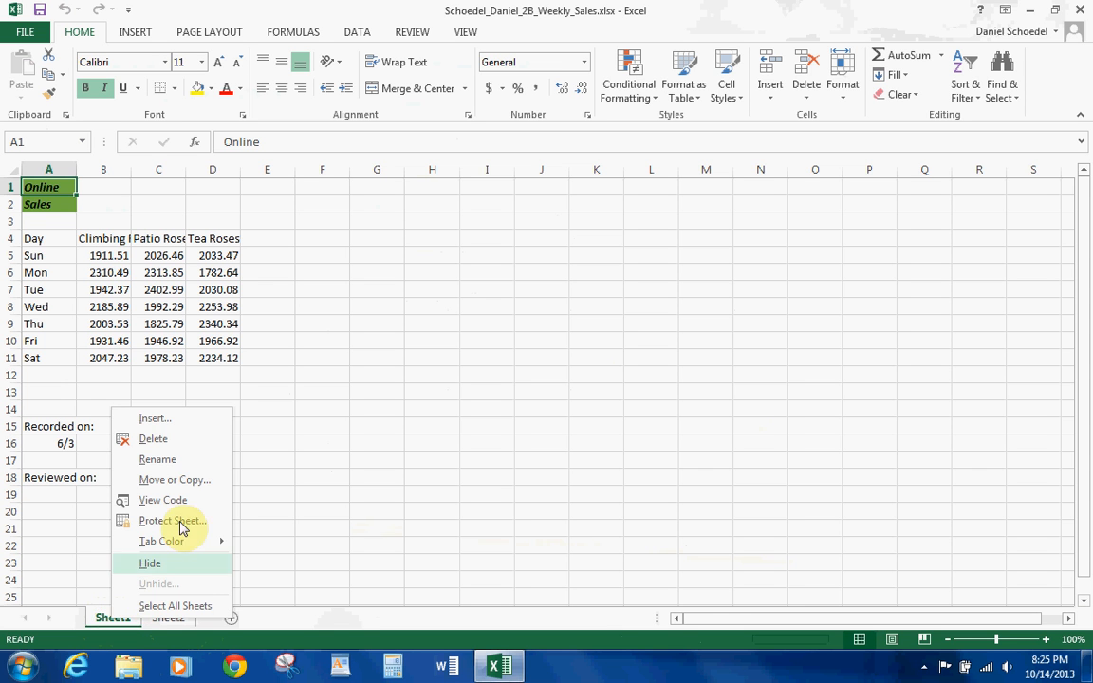
{"action": "left_click", "coordinate": [190, 458]}
{"action": "type", "text": "Online"}
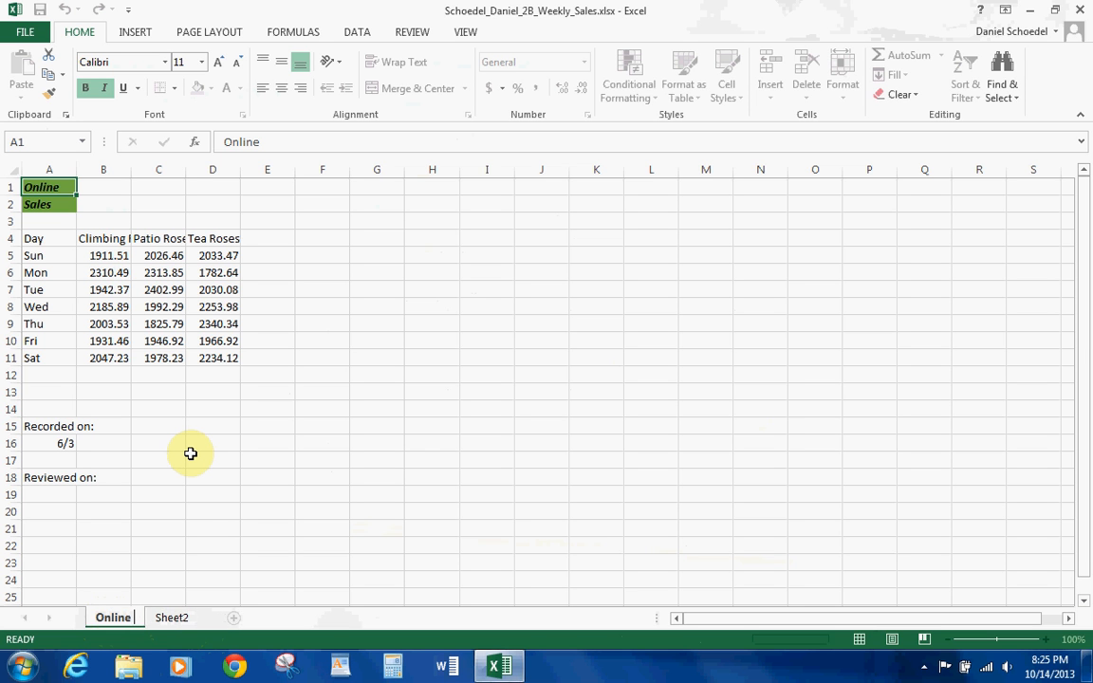
{"action": "type", "text": " Sales"}
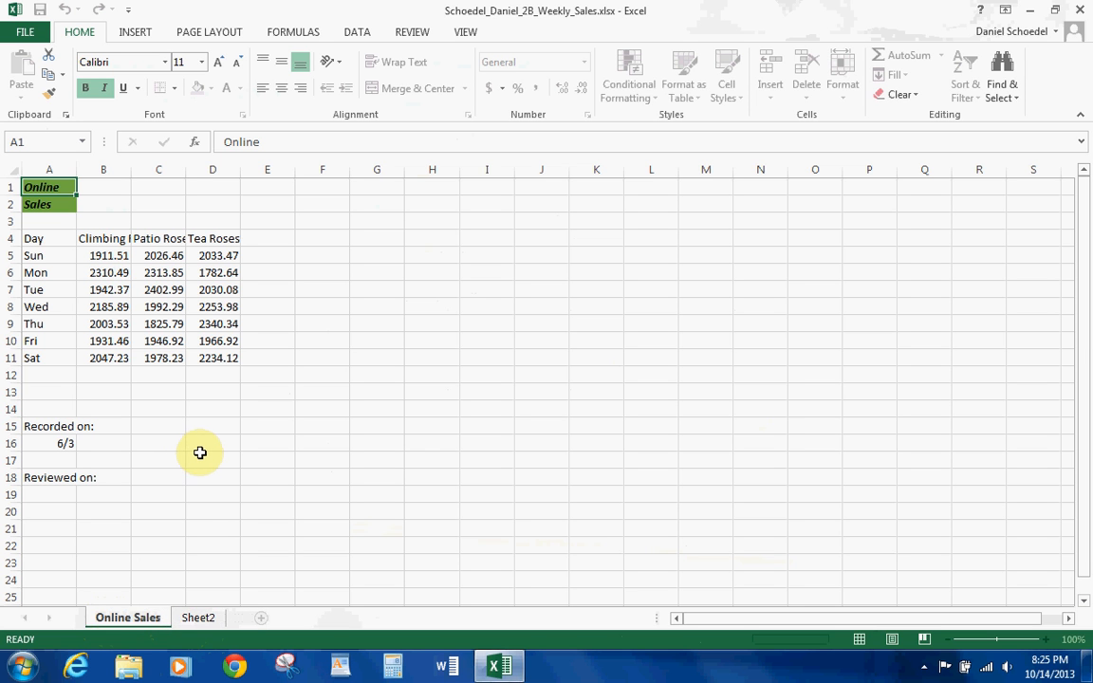
{"action": "left_click", "coordinate": [221, 480]}
- Rename Sheet2 as In-Store Sales
{"action": "right_click", "coordinate": [203, 617]}
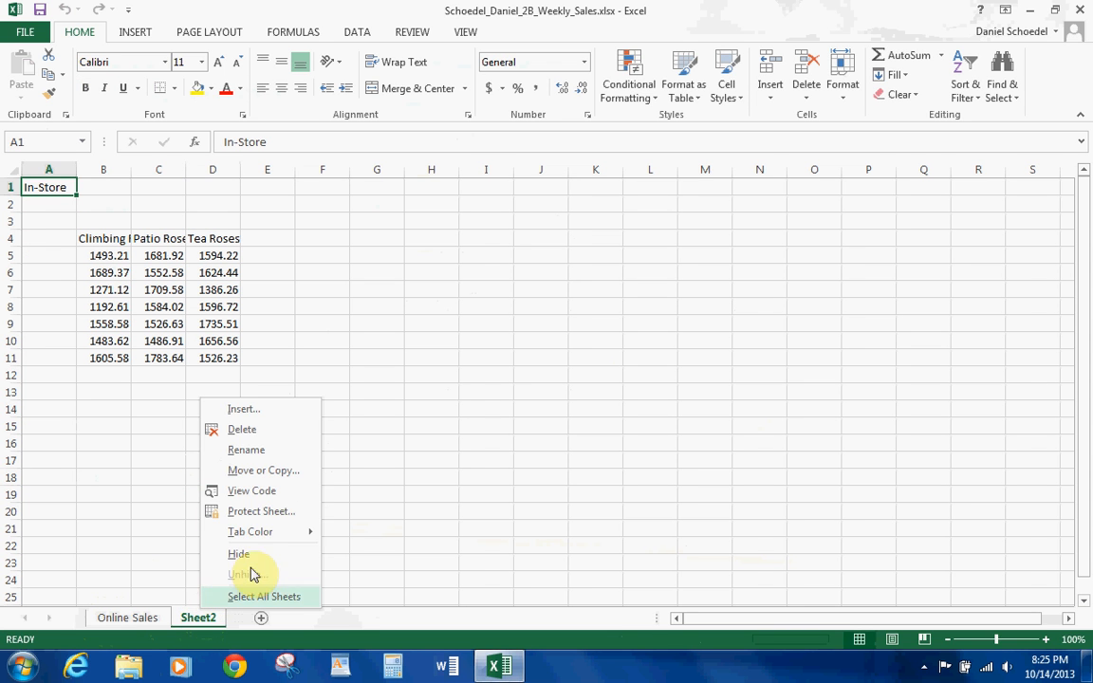
{"action": "left_click", "coordinate": [291, 451]}
{"action": "type", "text": "I"}
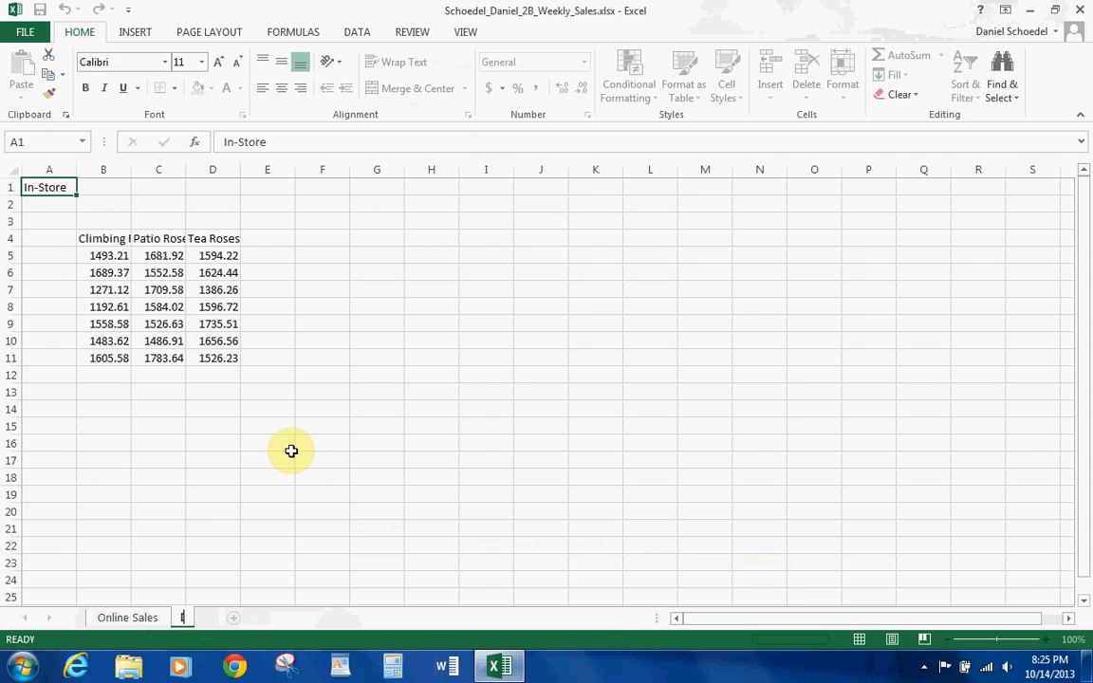
{"action": "type", "text": "n Sto"}
{"action": "key", "text": "BackSpace"}
{"action": "key", "text": "BackSpace"}
{"action": "key", "text": "BackSpace"}
{"action": "key", "text": "BackSpace"}
{"action": "type", "text": "-Store"}
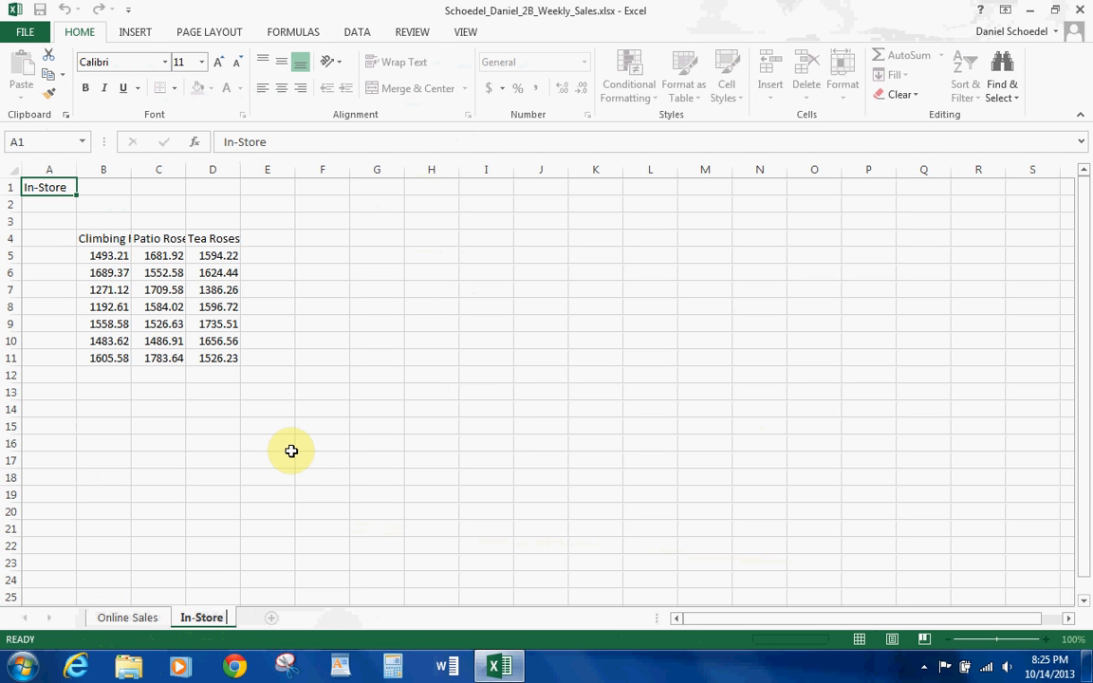
{"action": "type", "text": " Sales"}
{"action": "key", "text": "Return"}
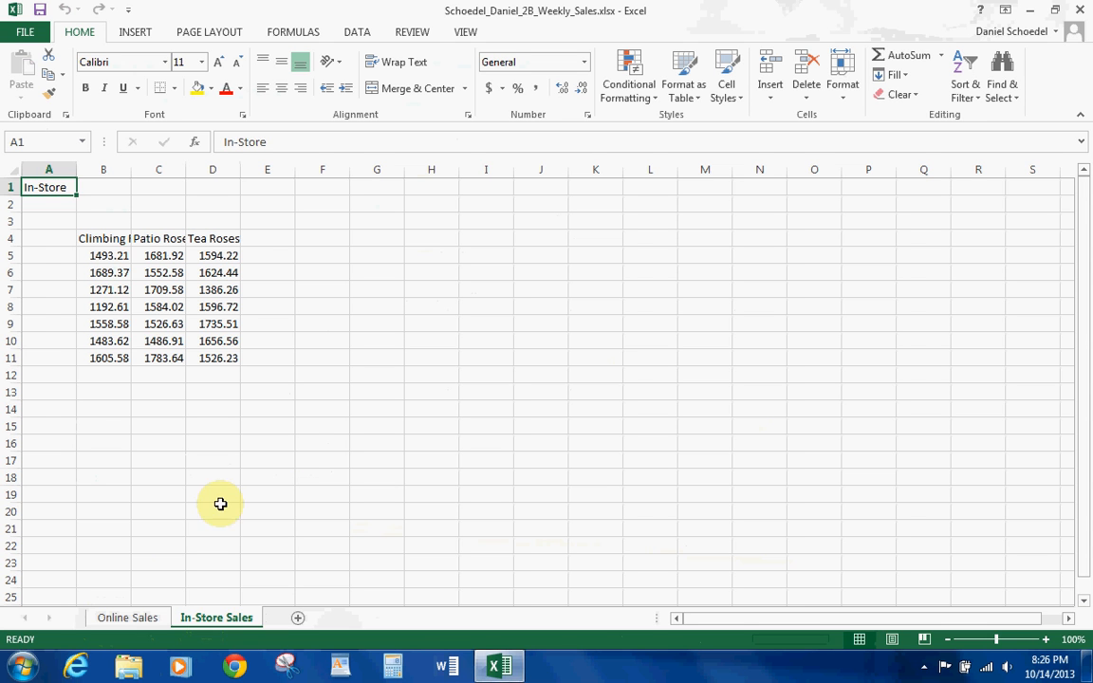
- Give the Online Sales sheet tab the blue theme color from the first row of the palette
{"action": "left_click", "coordinate": [139, 620]}
{"action": "right_click", "coordinate": [139, 620]}
{"action": "mouse_move", "coordinate": [188, 548]}
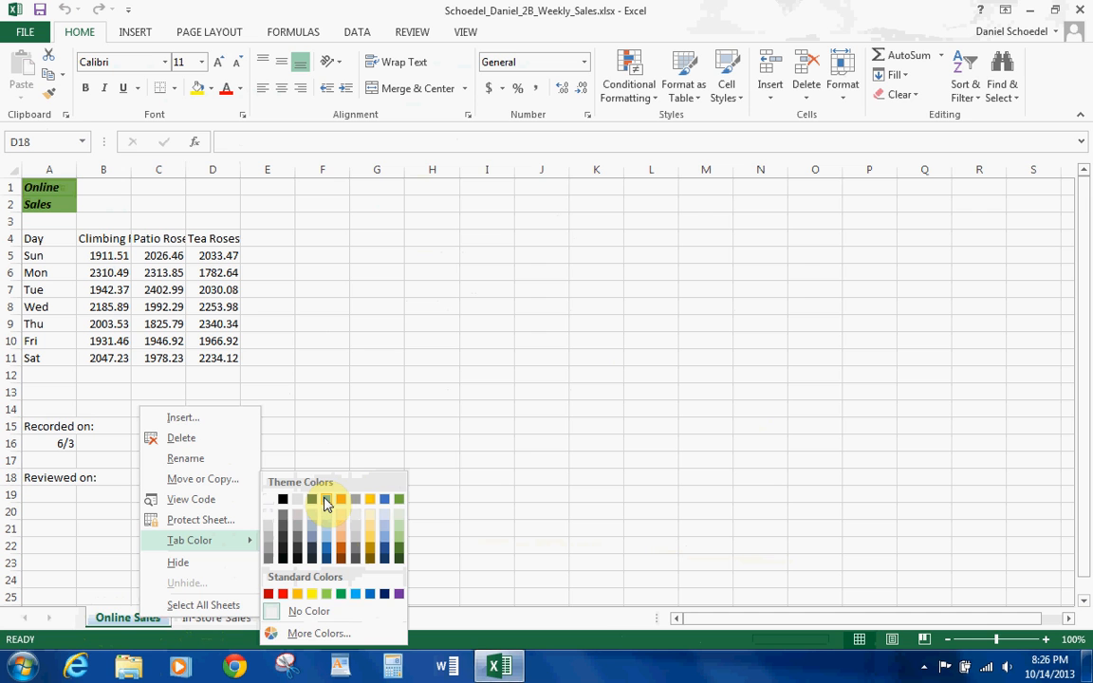
{"action": "left_click", "coordinate": [390, 501]}
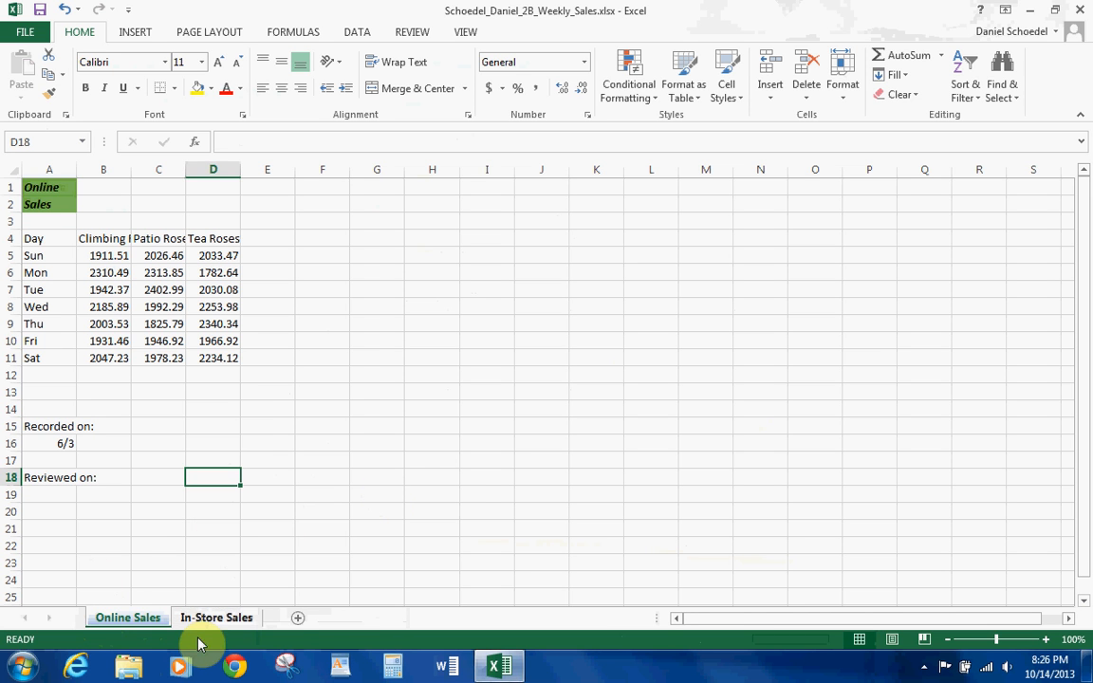
- Give the In-Store Sales sheet tab the green theme color from the first row of the palette
{"action": "left_click", "coordinate": [215, 618]}
{"action": "right_click", "coordinate": [215, 617]}
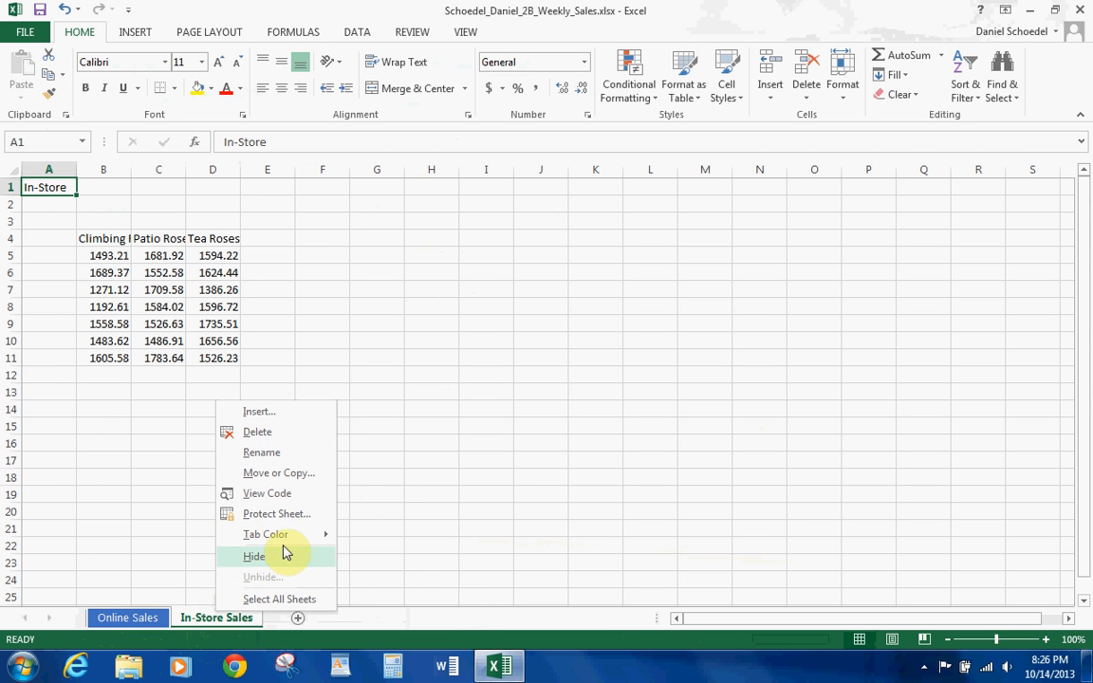
{"action": "mouse_move", "coordinate": [284, 544]}
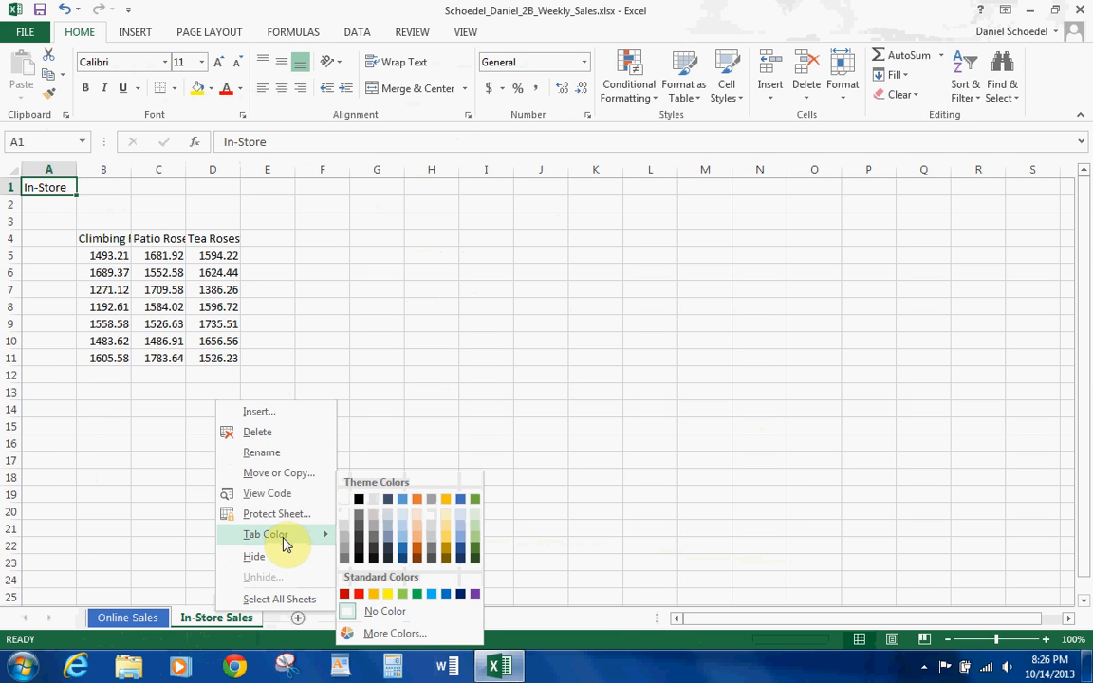
{"action": "left_click", "coordinate": [474, 501]}
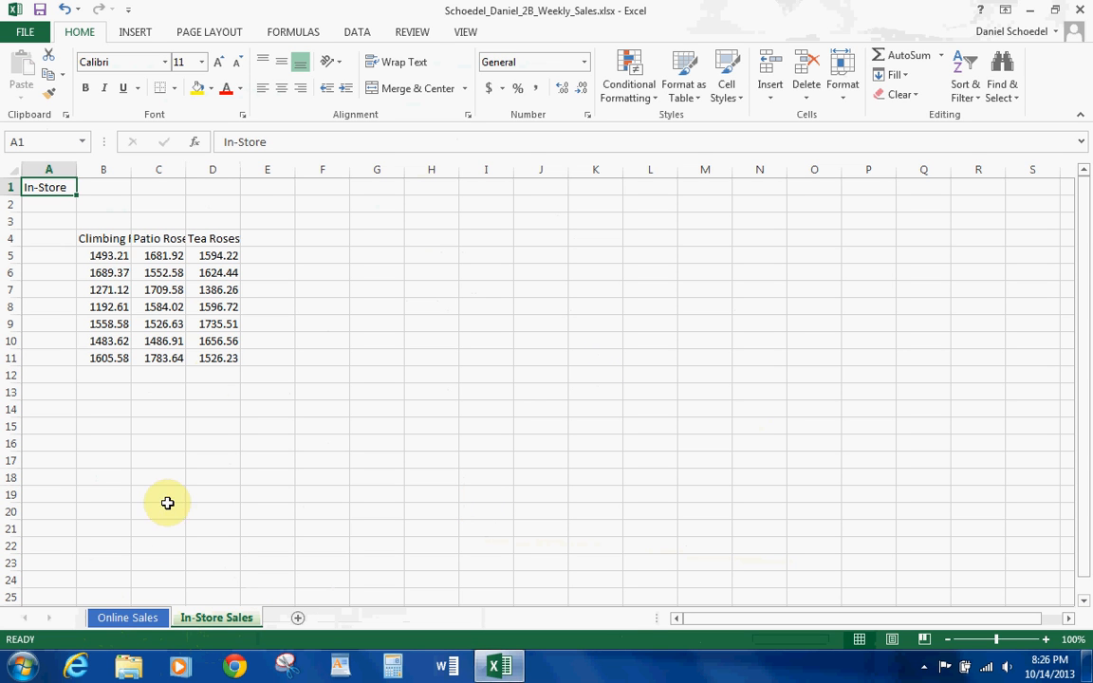
- On the Online Sales sheet, format the recorded date in cell A16 with the *3/14/2012 date type
{"action": "left_click", "coordinate": [119, 615]}
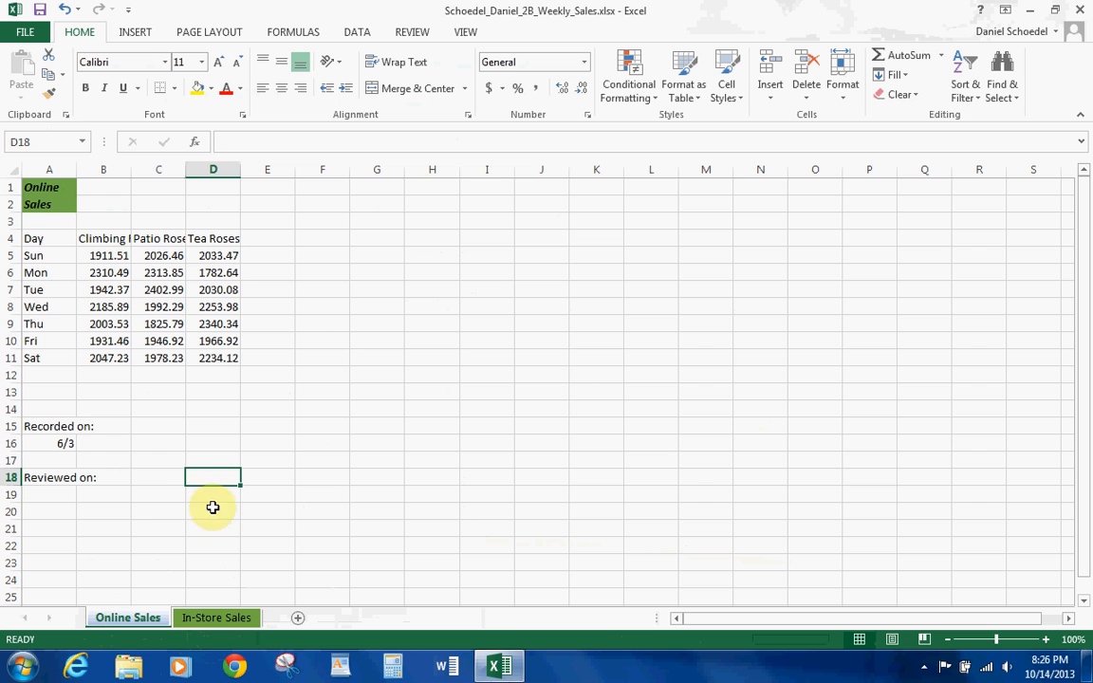
{"action": "left_click", "coordinate": [60, 441]}
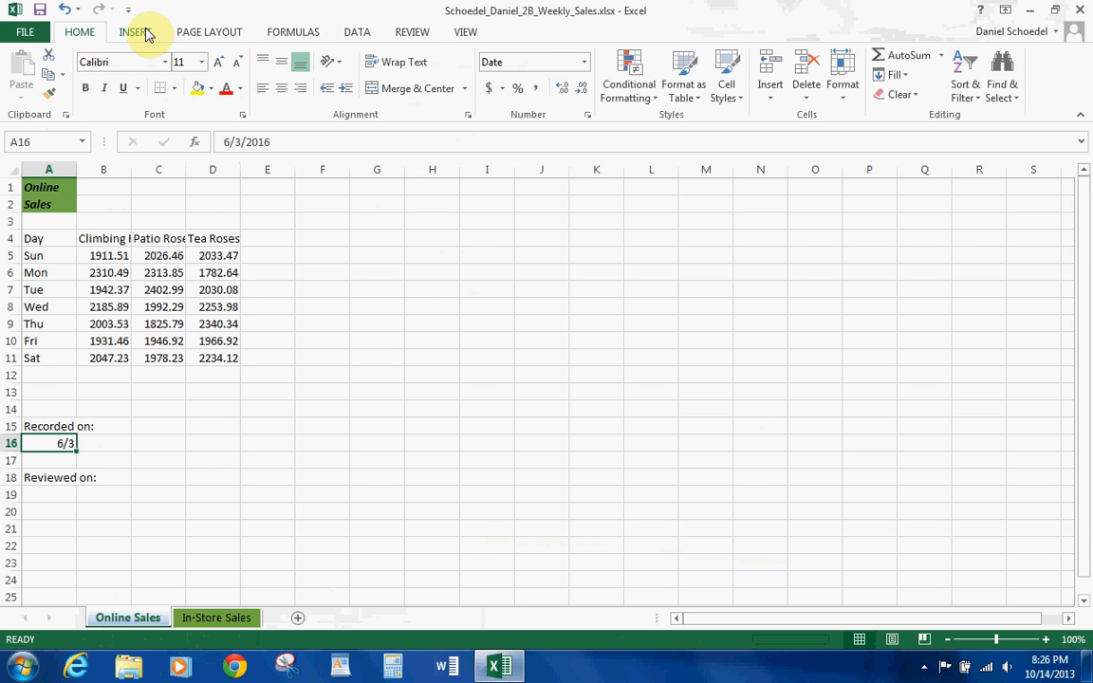
{"action": "left_click", "coordinate": [589, 117]}
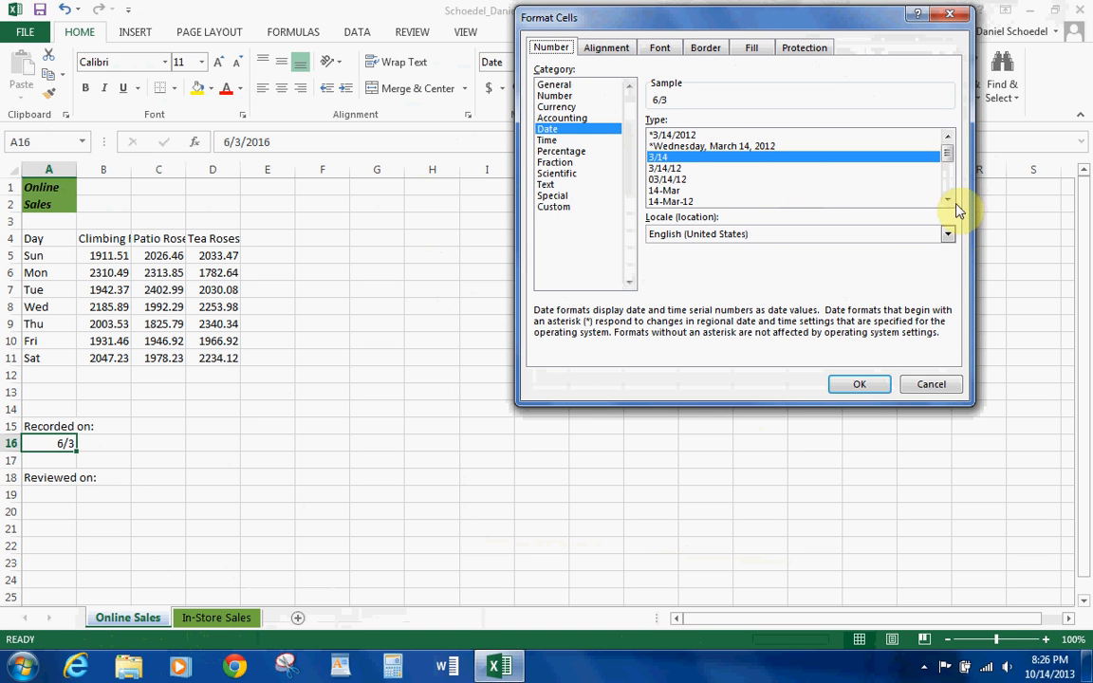
{"action": "left_click", "coordinate": [683, 135]}
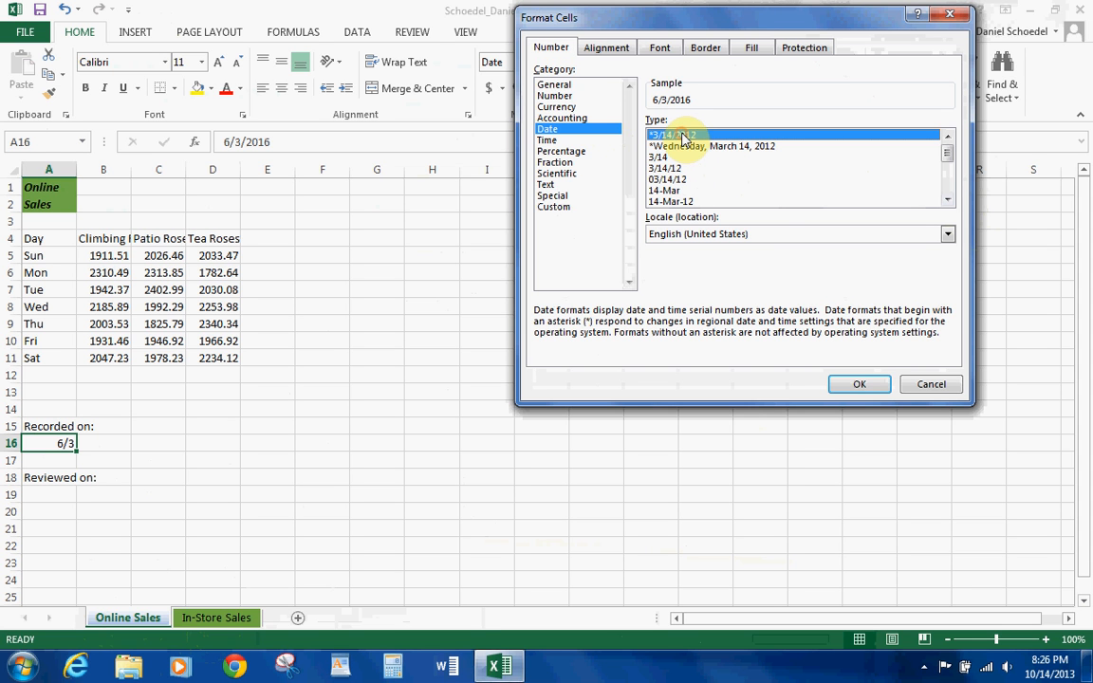
{"action": "left_click", "coordinate": [860, 383]}
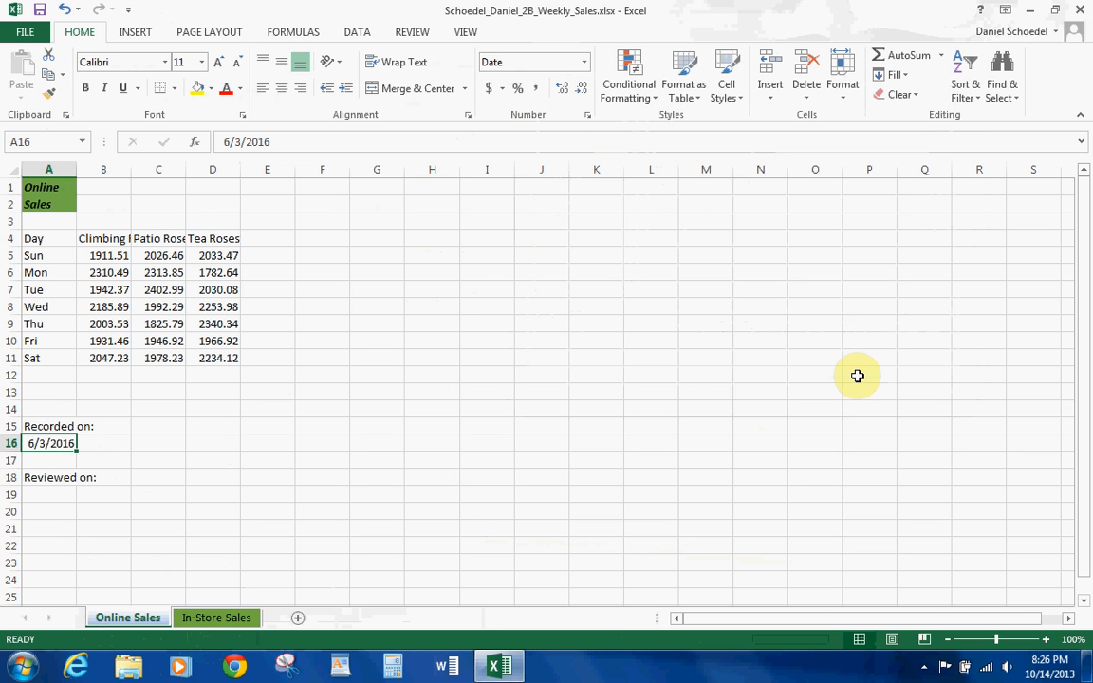
- Enter the review date 6-7-2016 in cell A19 under Reviewed on, and reselect that cell
{"action": "left_click", "coordinate": [50, 496]}
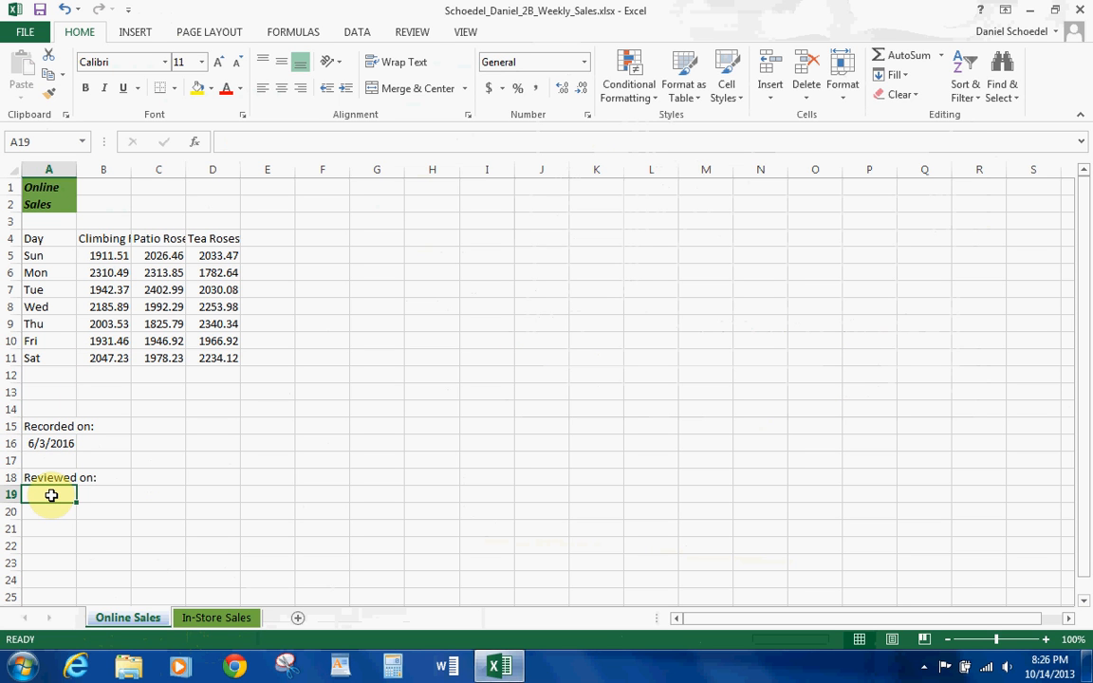
{"action": "type", "text": "6"}
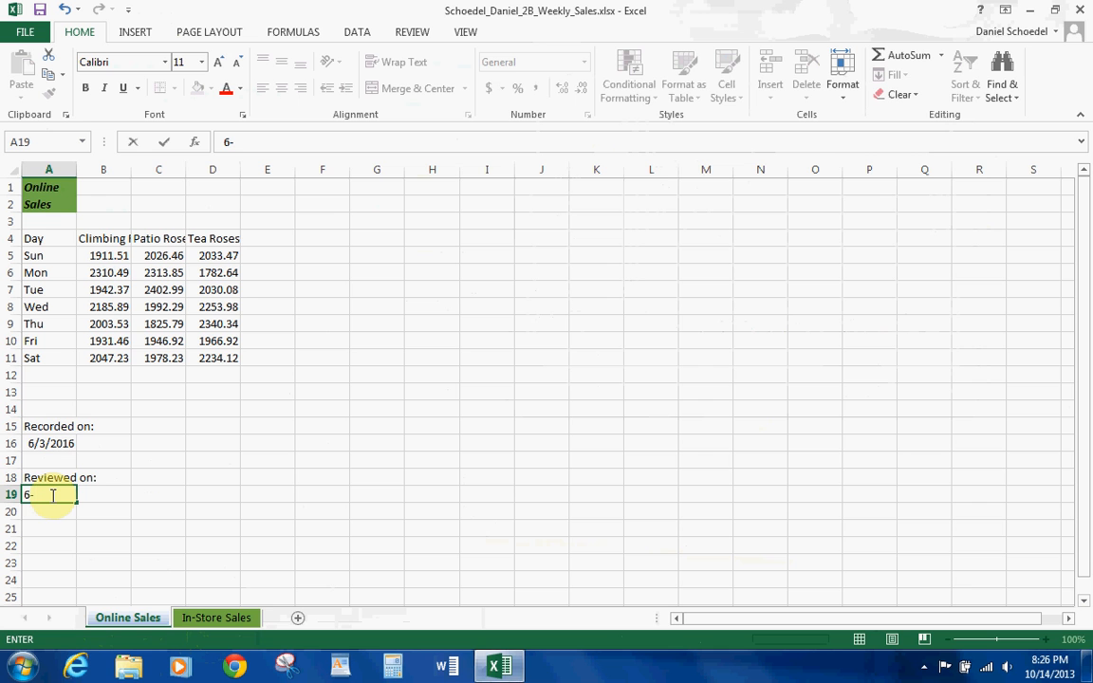
{"action": "type", "text": "-7-2016"}
{"action": "key", "text": "Return"}
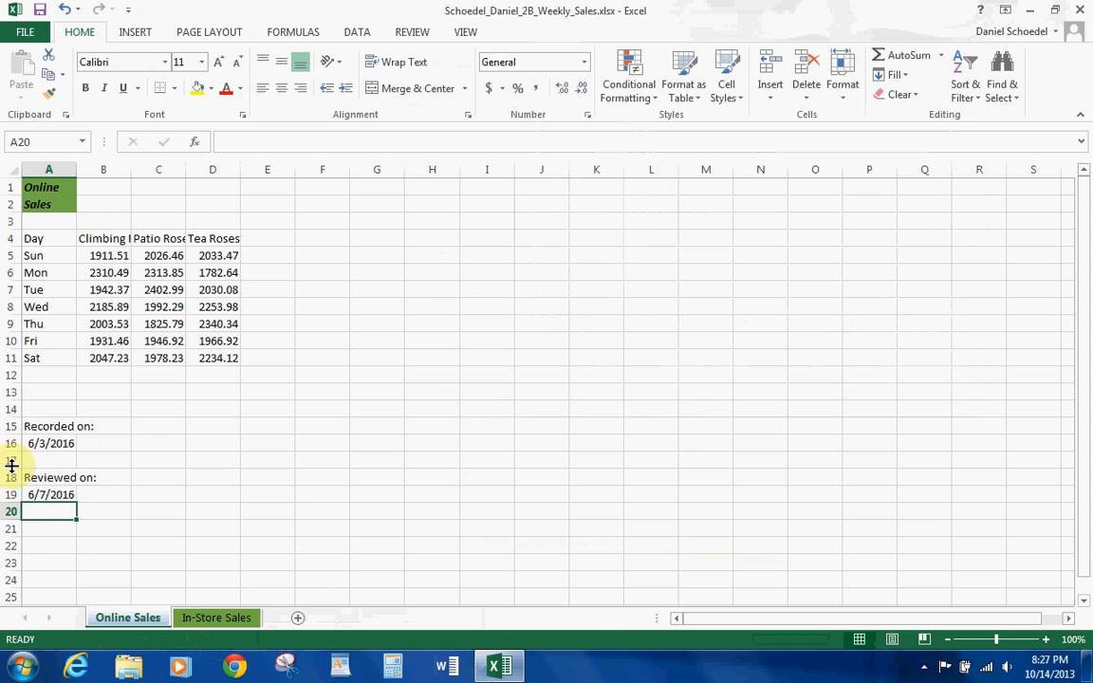
{"action": "left_click", "coordinate": [33, 494]}
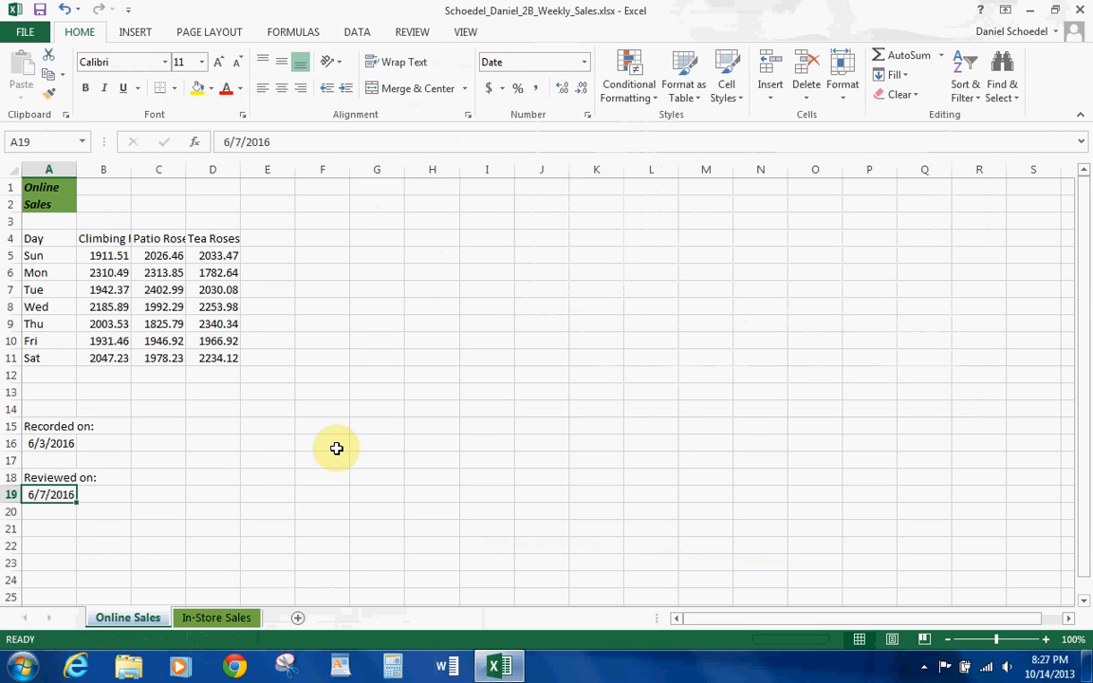
- Enter the current date in cell A19 under Reviewed on
{"action": "key", "text": "ctrl+semicolon"}
{"action": "key", "text": "Return"}
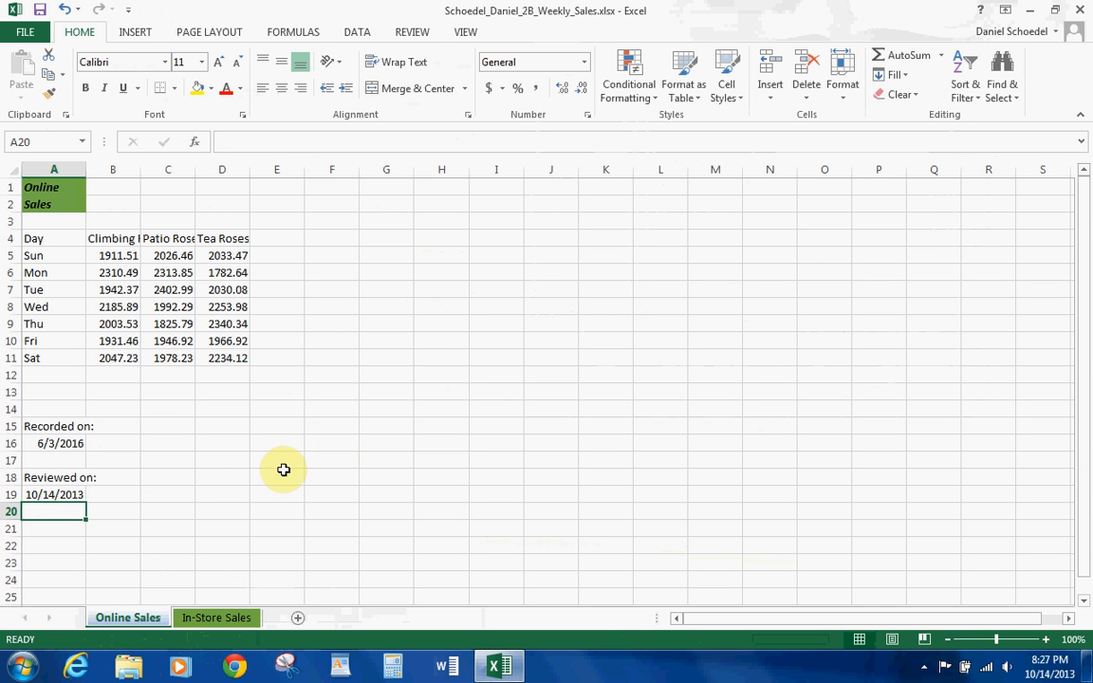
- Set the review date in cell A19 to 6/7/2016
{"action": "left_click", "coordinate": [66, 492]}
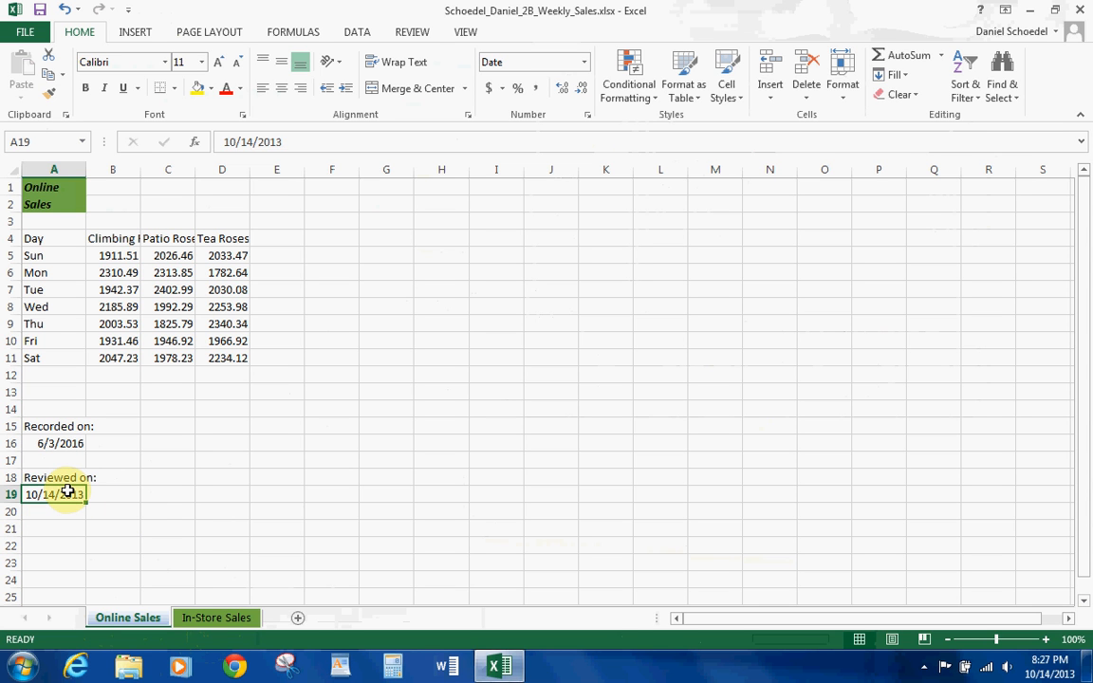
{"action": "type", "text": "6/7"}
{"action": "type", "text": "/"}
{"action": "type", "text": "2016"}
{"action": "key", "text": "Return"}
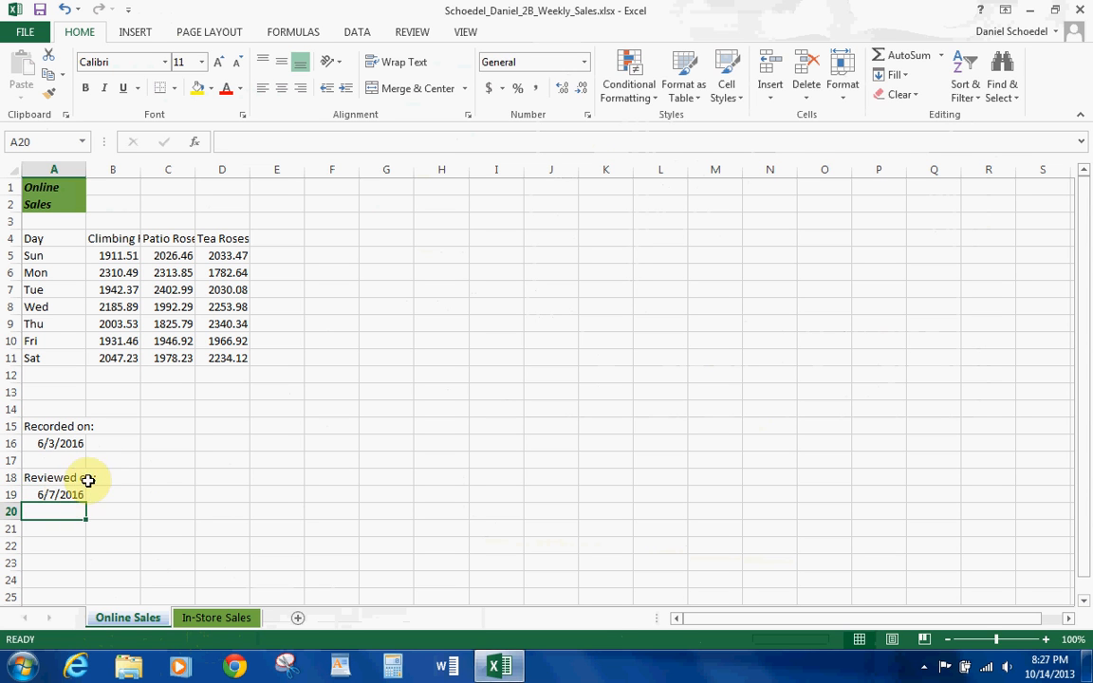
- Format the review date in cell A19 with the 3/14/12 date type
{"action": "left_click", "coordinate": [45, 495]}
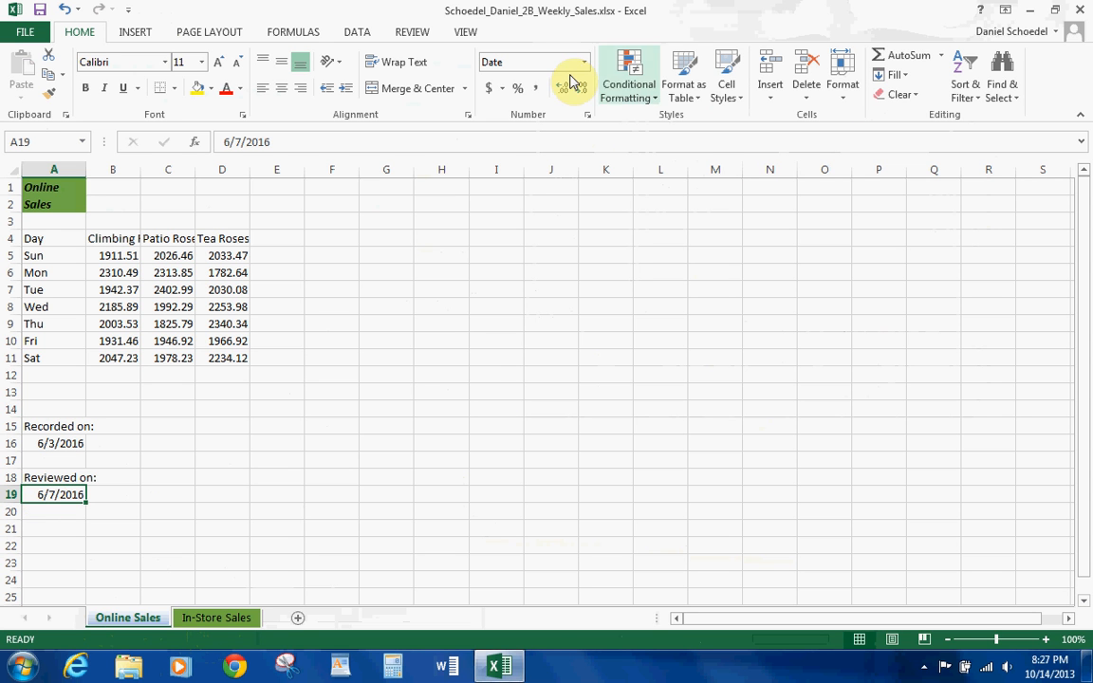
{"action": "left_click", "coordinate": [588, 114]}
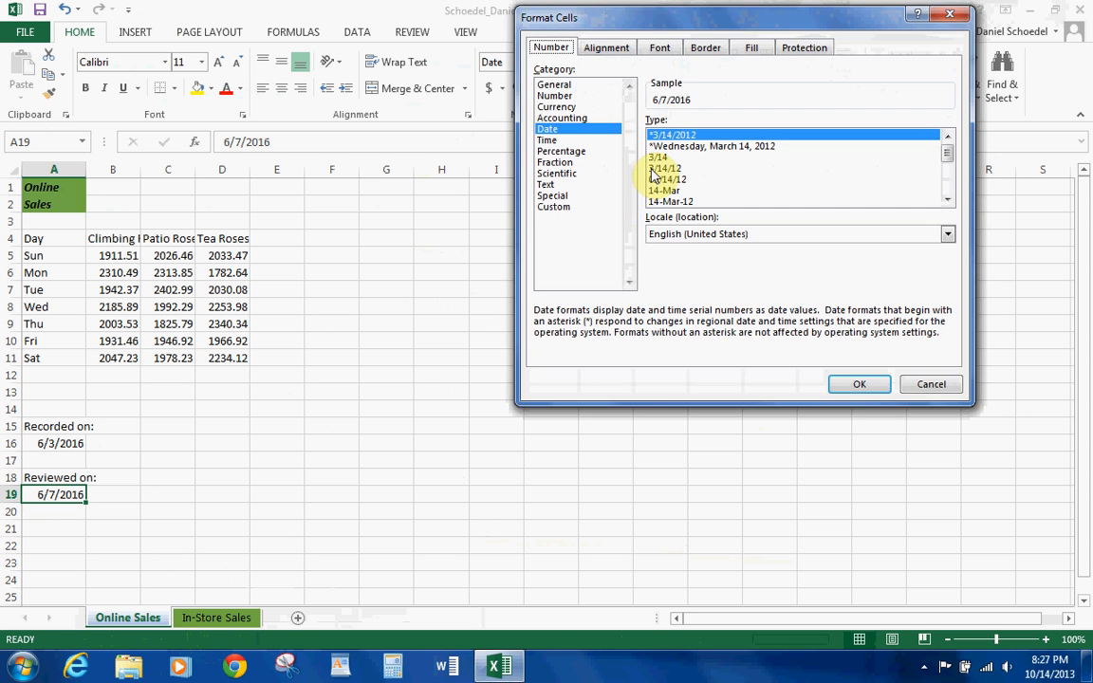
{"action": "left_click", "coordinate": [661, 157]}
{"action": "left_click", "coordinate": [665, 168]}
{"action": "left_click", "coordinate": [860, 383]}
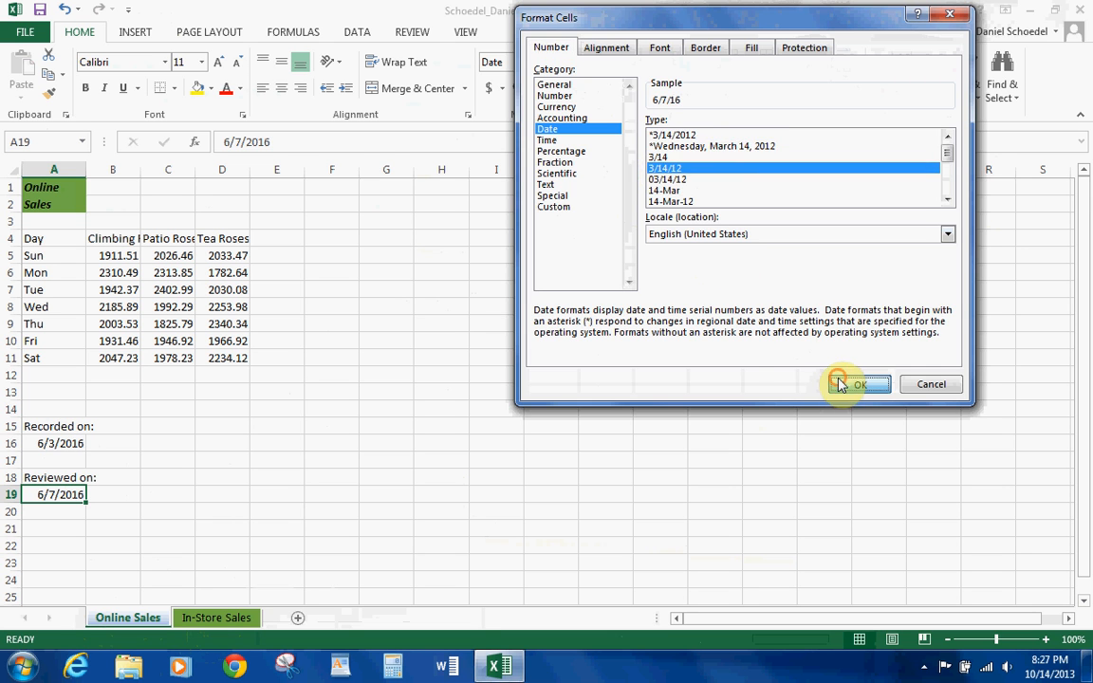
- Copy the date formatting from cell A16 to the review date in cell A19 with Format Painter
{"action": "left_click", "coordinate": [68, 443]}
{"action": "left_click", "coordinate": [46, 93]}
{"action": "left_click", "coordinate": [59, 494]}
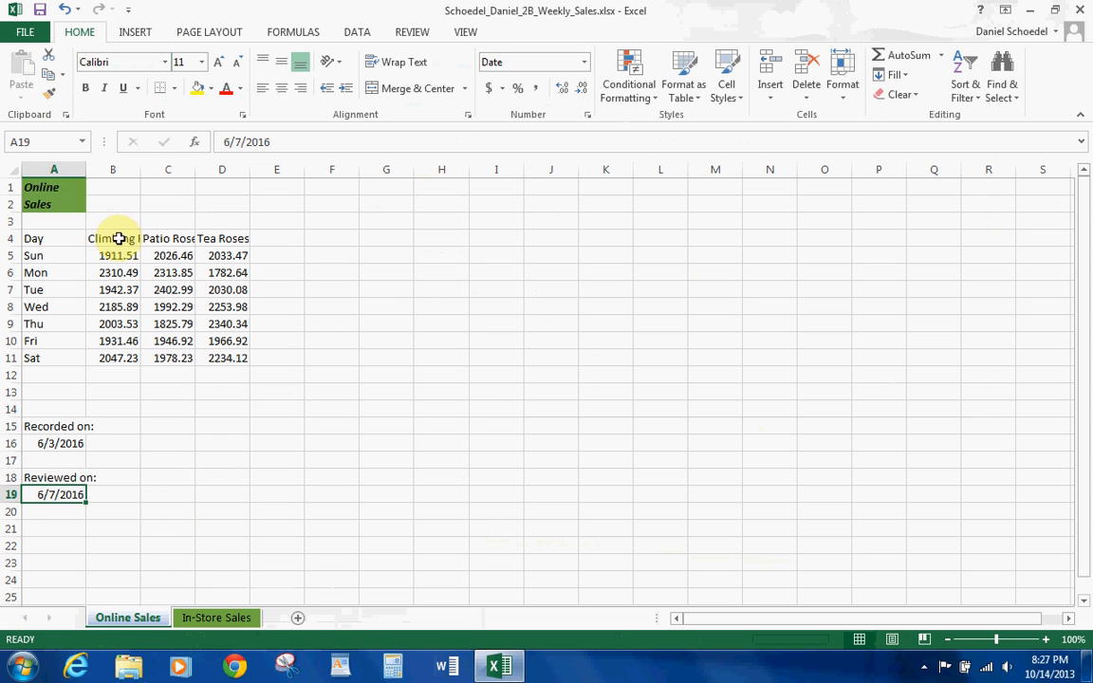
- Clear only the formatting from the Online title in cell A1, keeping its text
{"action": "left_click", "coordinate": [40, 186]}
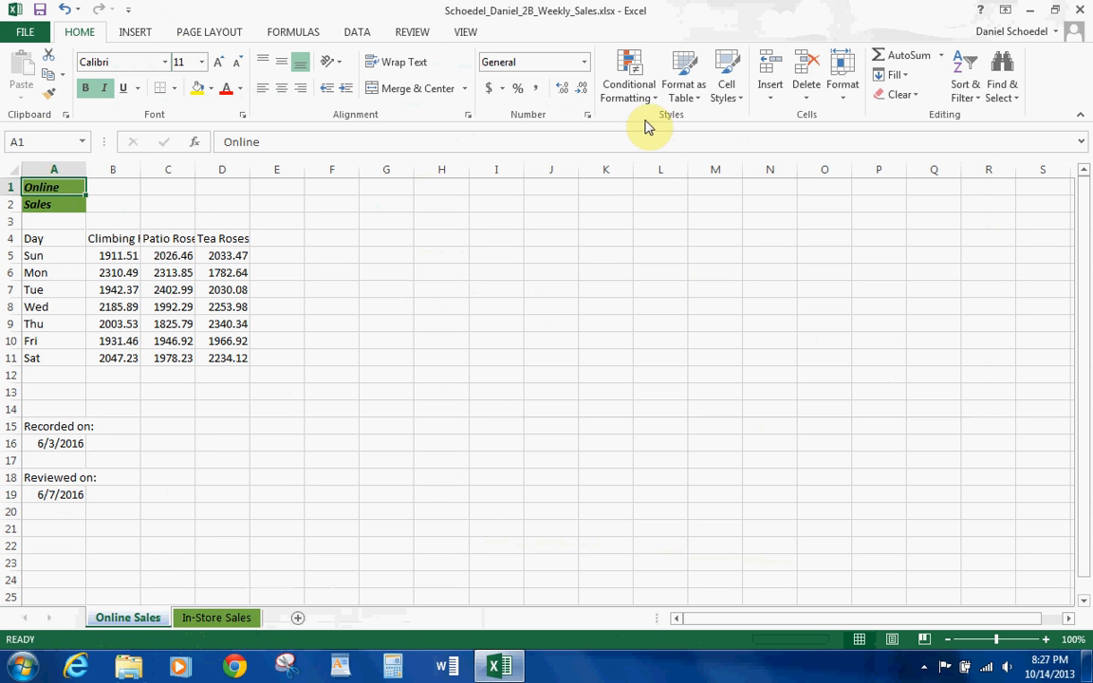
{"action": "left_click", "coordinate": [900, 99]}
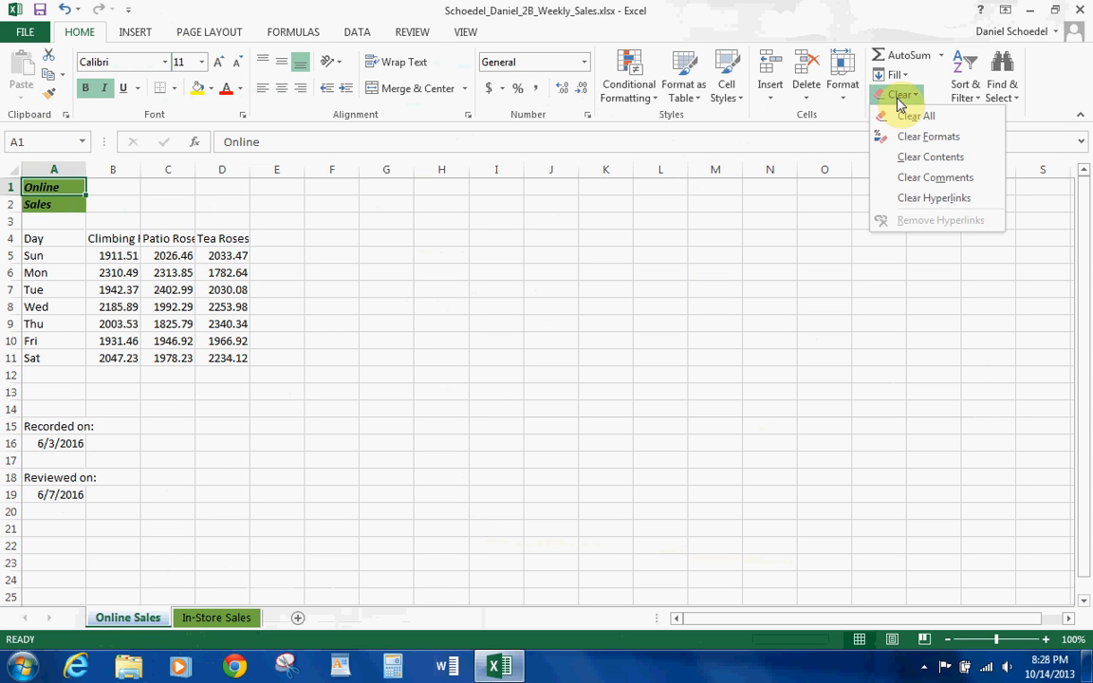
{"action": "left_click", "coordinate": [917, 142]}
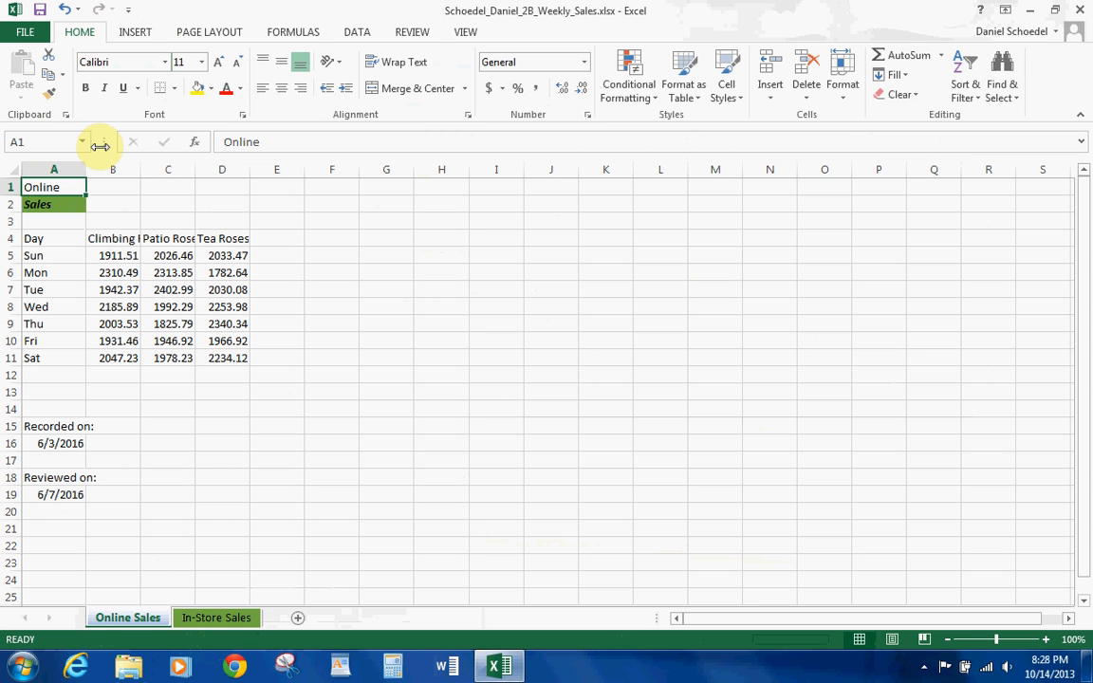
- Clear the formatting from the Sales cell A2, and clear everything that remains in it
{"action": "left_click", "coordinate": [53, 203]}
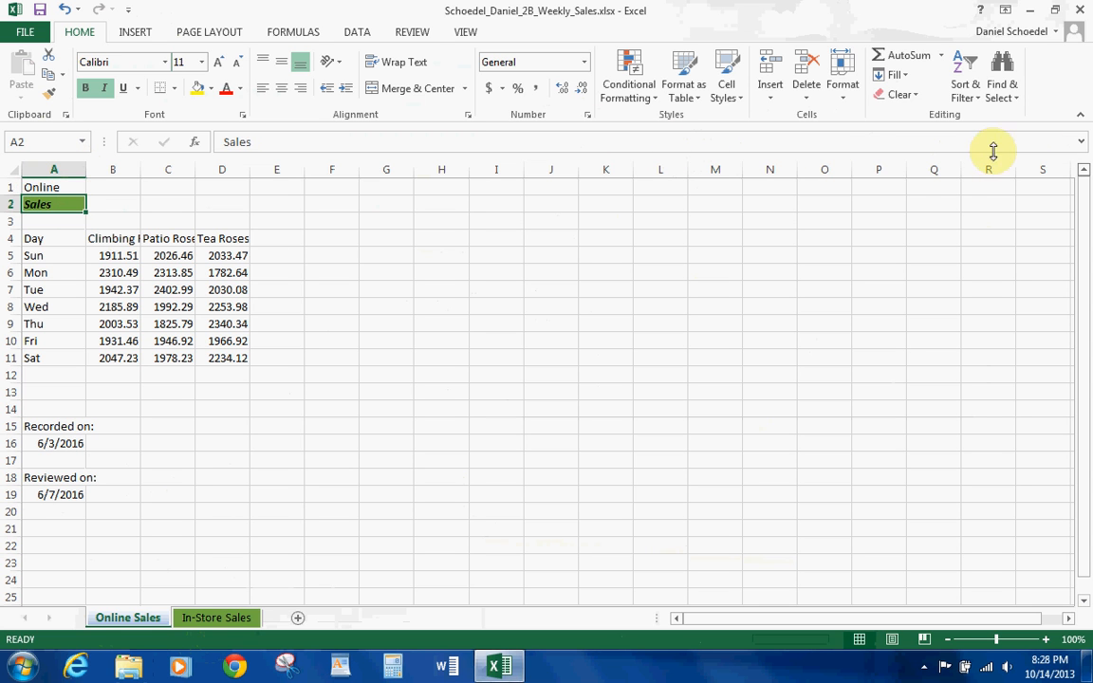
{"action": "left_click", "coordinate": [899, 94]}
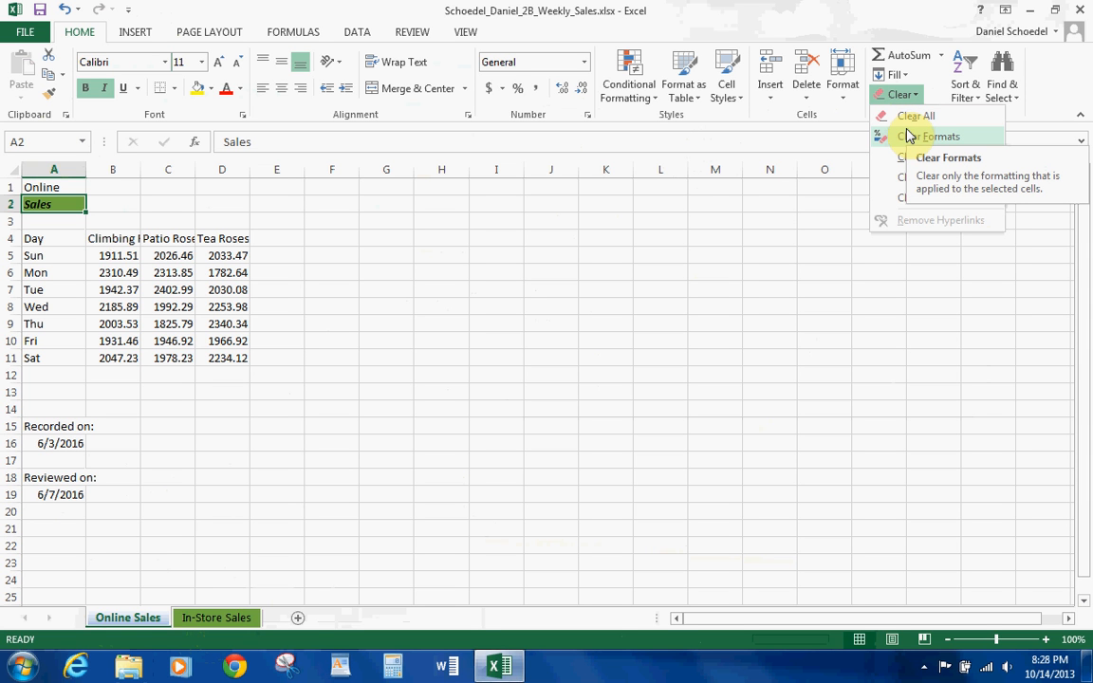
{"action": "left_click", "coordinate": [909, 135]}
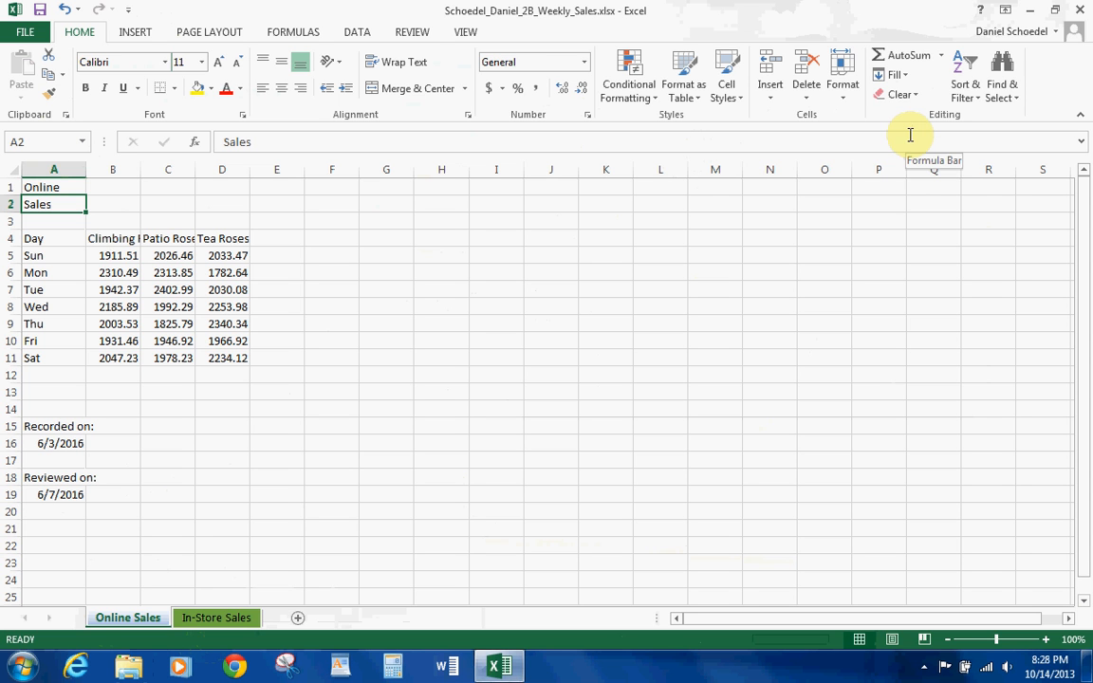
{"action": "left_click", "coordinate": [901, 95]}
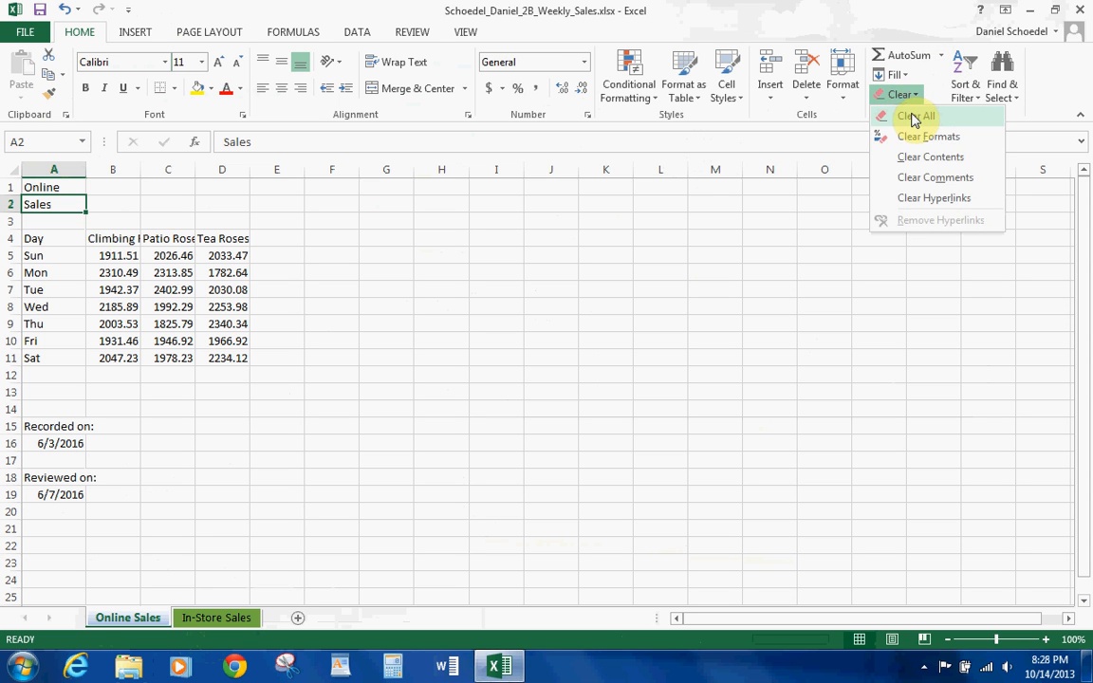
{"action": "left_click", "coordinate": [909, 116]}
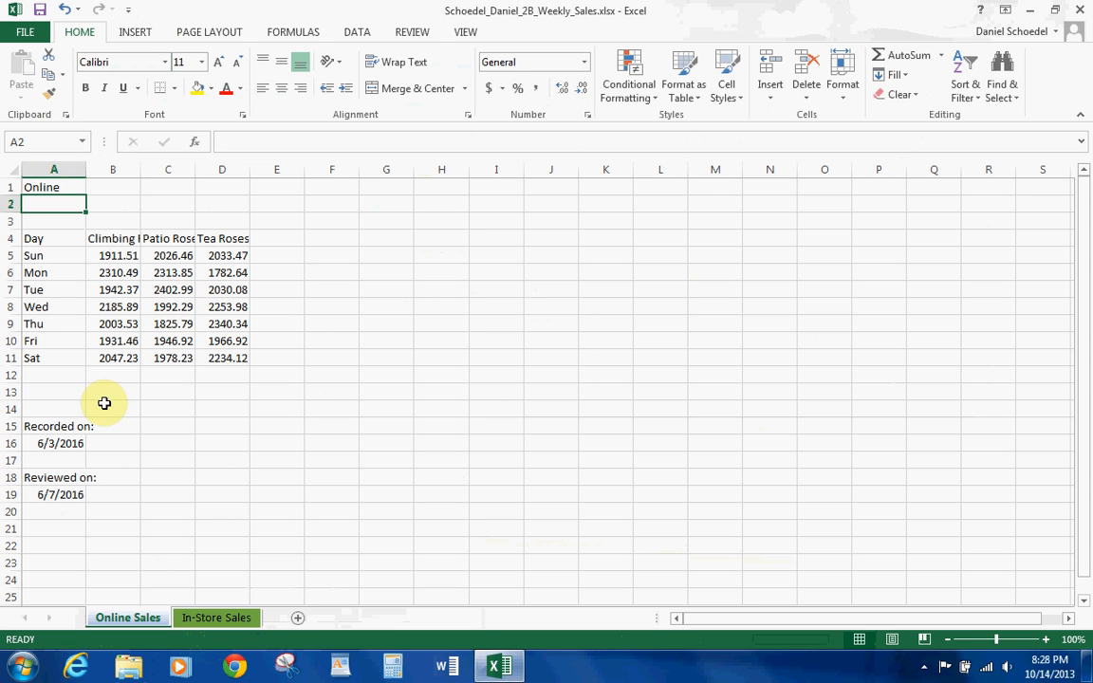
- Copy the range A4:A19 on the Online Sales sheet, from the Day heading down to the review date
{"action": "left_click", "coordinate": [61, 239]}
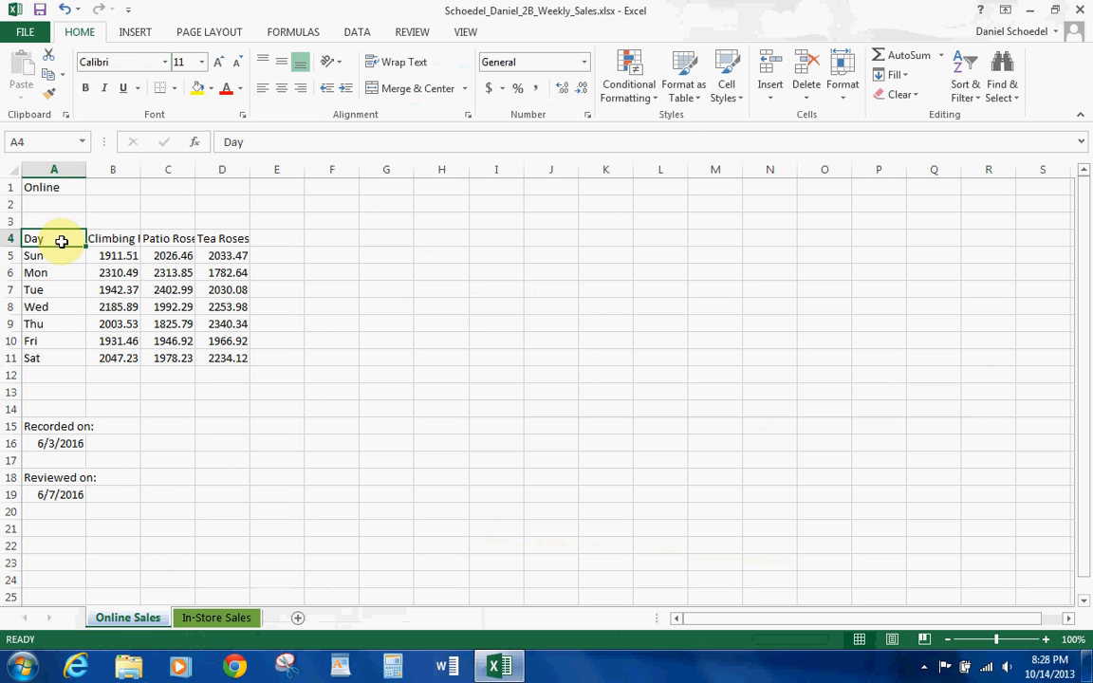
{"action": "key", "text": "shift+Down"}
{"action": "key", "text": "shift+Down"}
{"action": "key", "text": "shift+Down"}
{"action": "key", "text": "shift+Down"}
{"action": "key", "text": "shift+Down"}
{"action": "key", "text": "shift+Down"}
{"action": "key", "text": "shift+Down"}
{"action": "key", "text": "shift+Down"}
{"action": "key", "text": "shift+Down"}
{"action": "key", "text": "shift+Down"}
{"action": "key", "text": "shift+Down"}
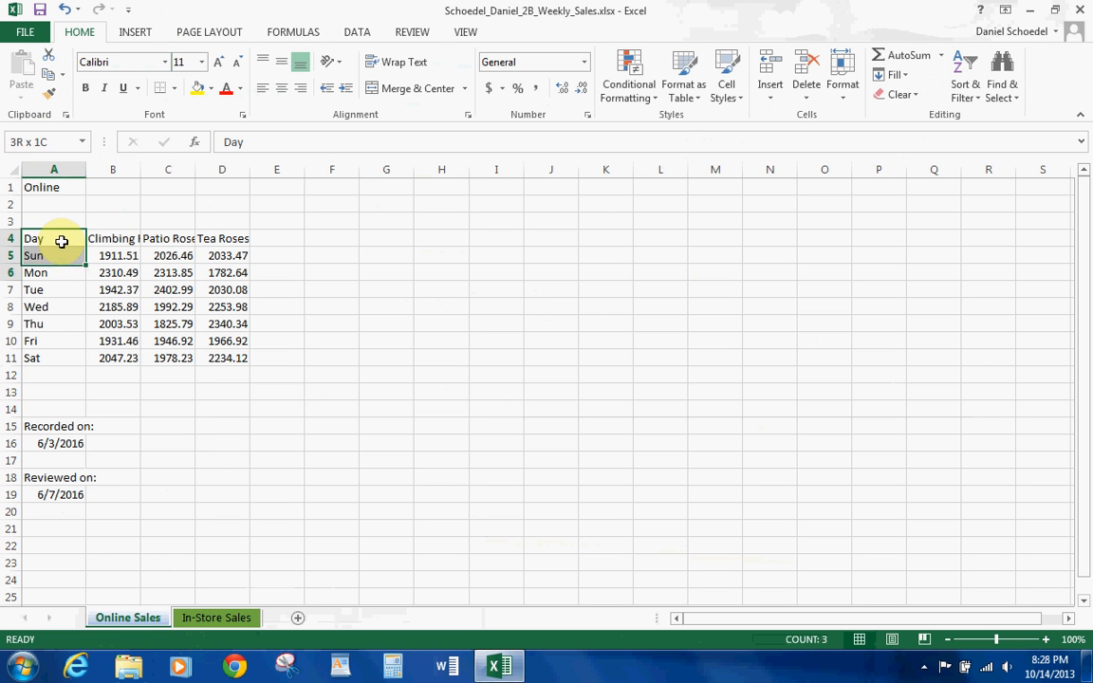
{"action": "key", "text": "shift+Down"}
{"action": "key", "text": "shift+Down"}
{"action": "key", "text": "shift+Down"}
{"action": "key", "text": "shift+Down"}
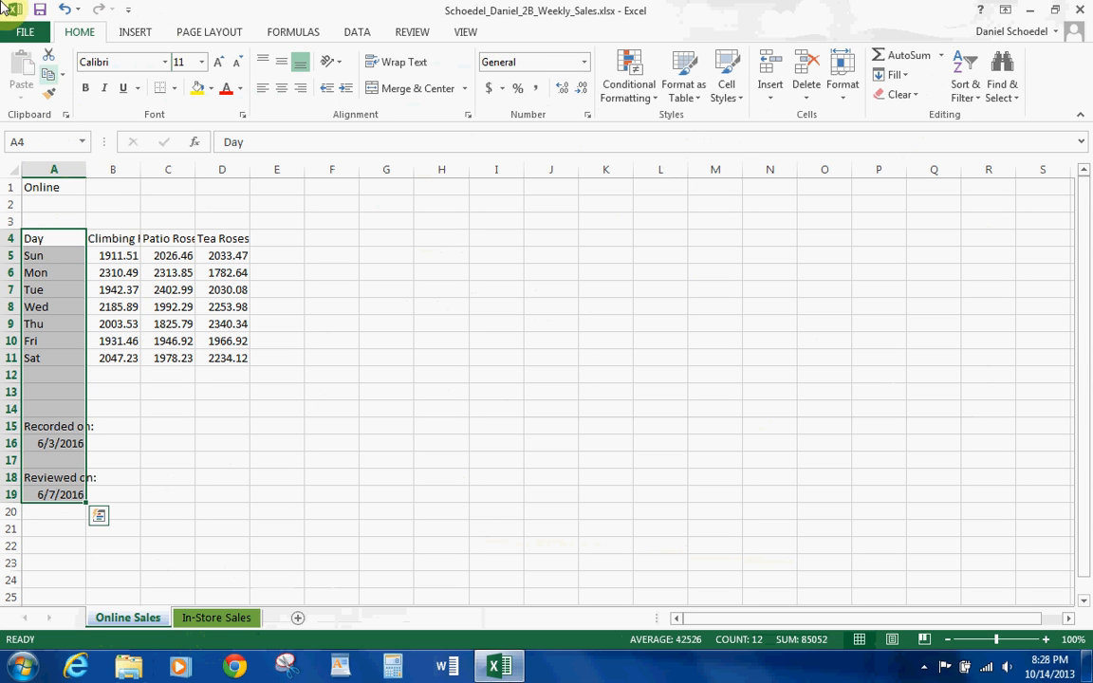
{"action": "left_click", "coordinate": [48, 76]}
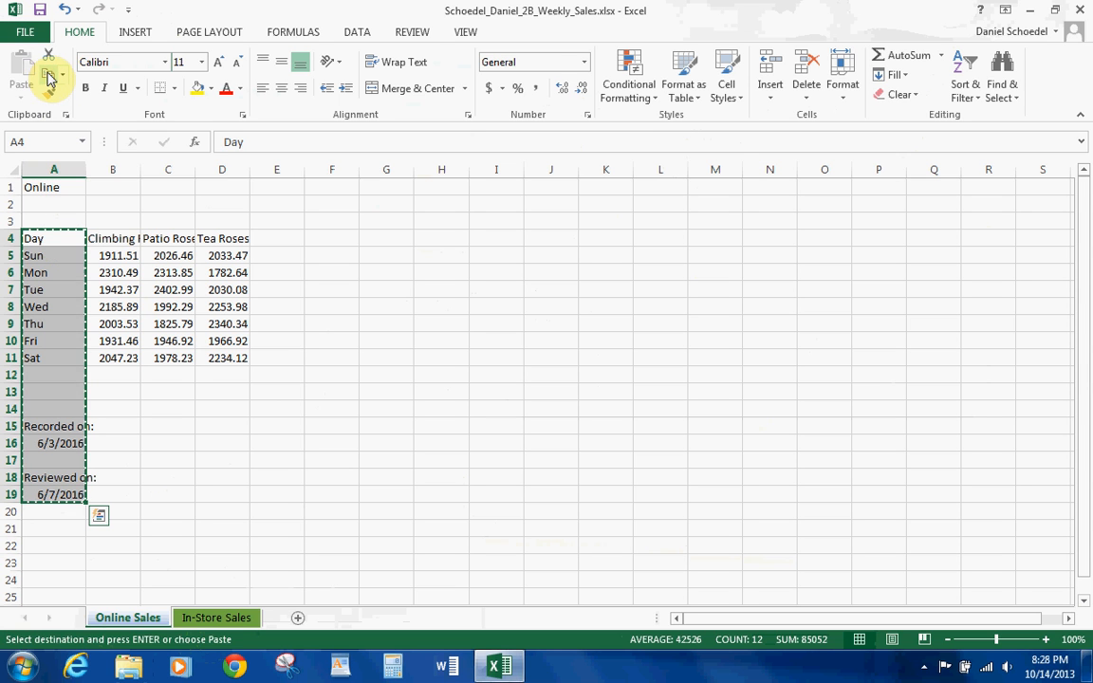
- Paste the copied range at cell A4 of the In-Store Sales sheet, and return to Online Sales with copy mode cancelled
{"action": "left_click", "coordinate": [217, 619]}
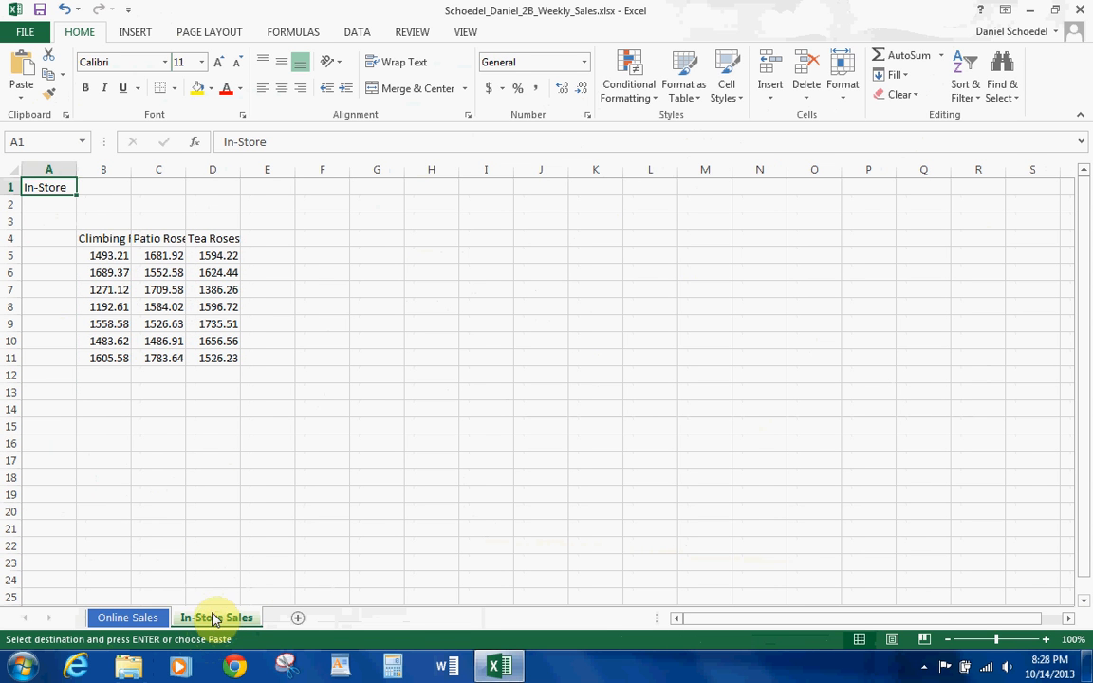
{"action": "left_click", "coordinate": [52, 243]}
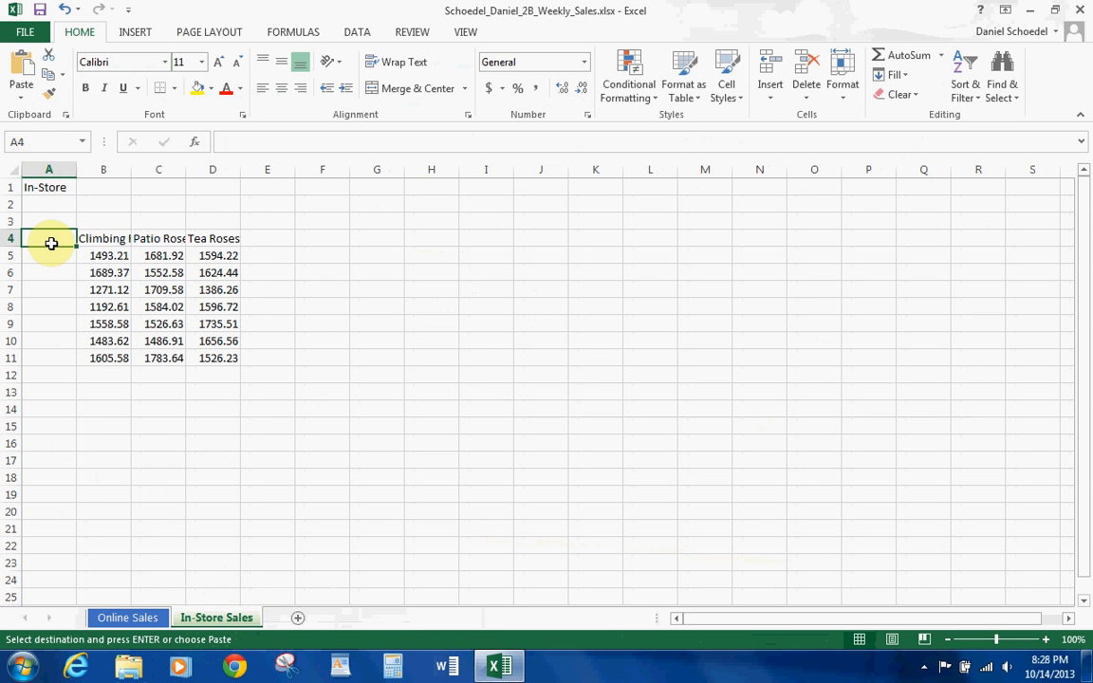
{"action": "right_click", "coordinate": [51, 243]}
{"action": "left_click", "coordinate": [89, 320]}
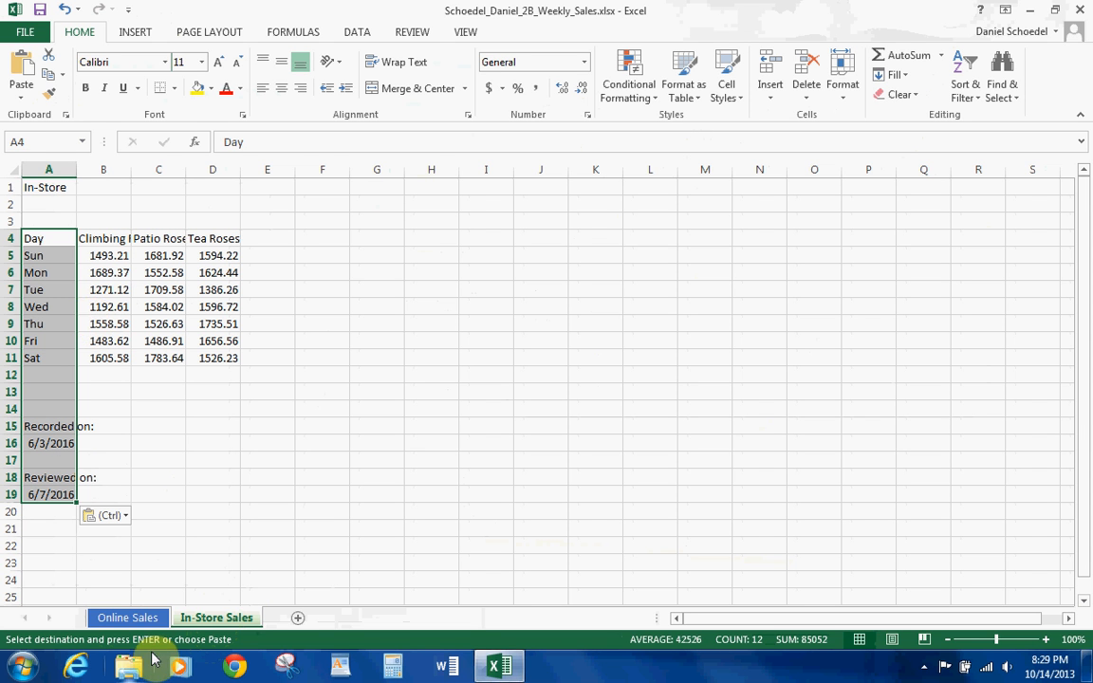
{"action": "left_click", "coordinate": [149, 618]}
{"action": "key", "text": "Escape"}
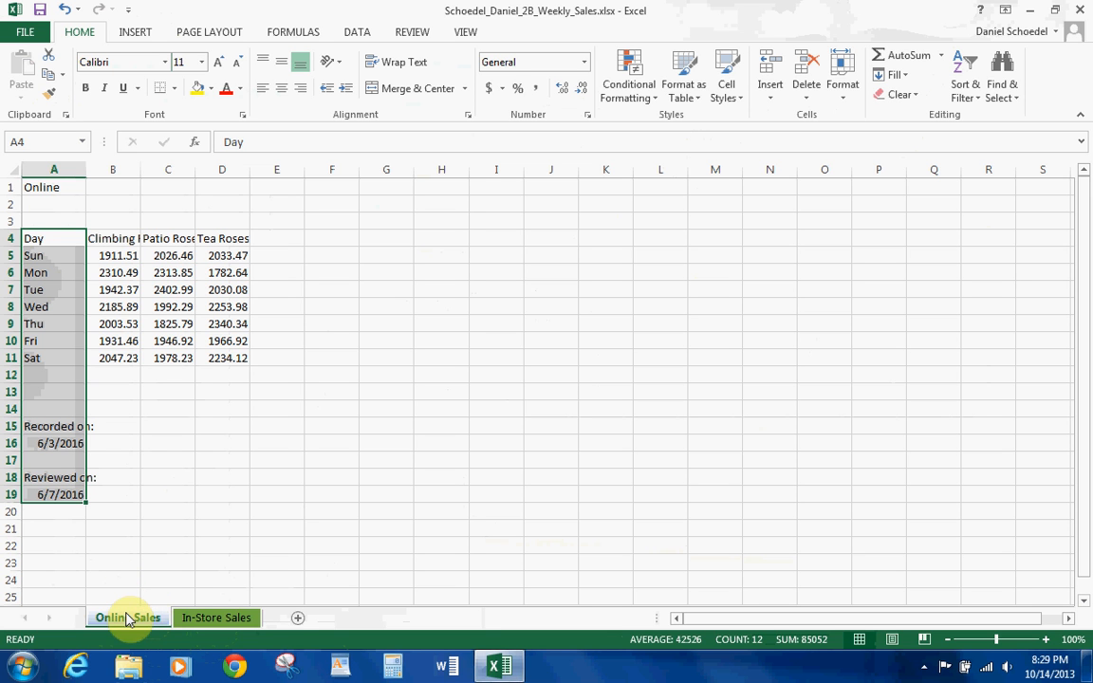
- Group all sheets, and ungroup them by switching to In-Store Sales and back to Online Sales
{"action": "right_click", "coordinate": [130, 619]}
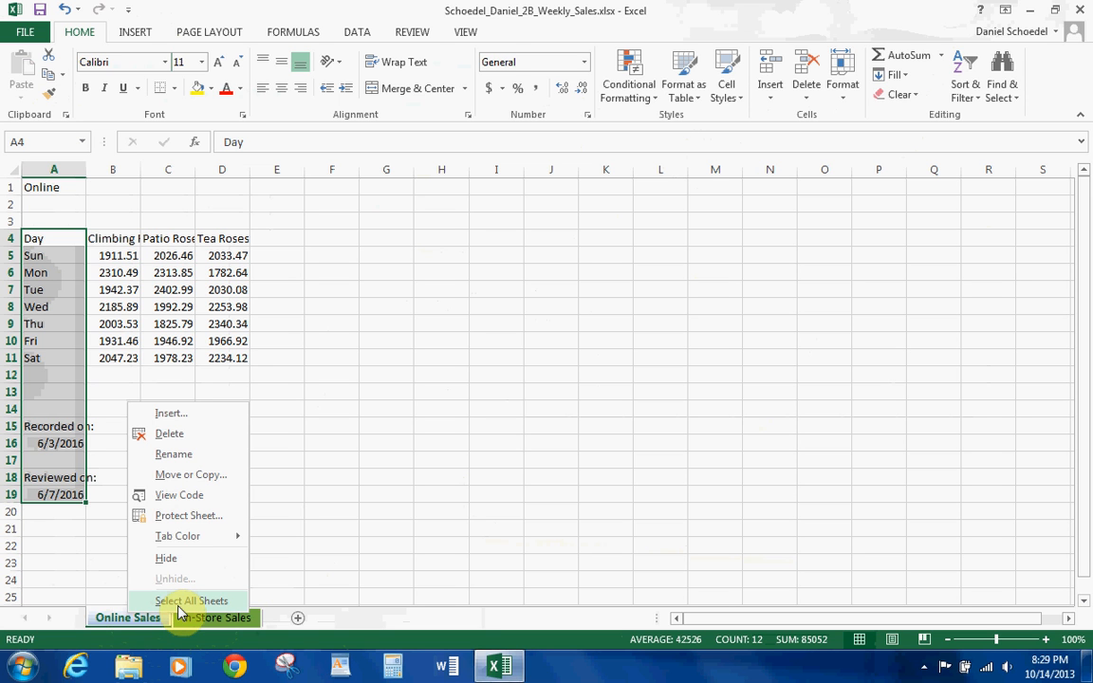
{"action": "left_click", "coordinate": [178, 604]}
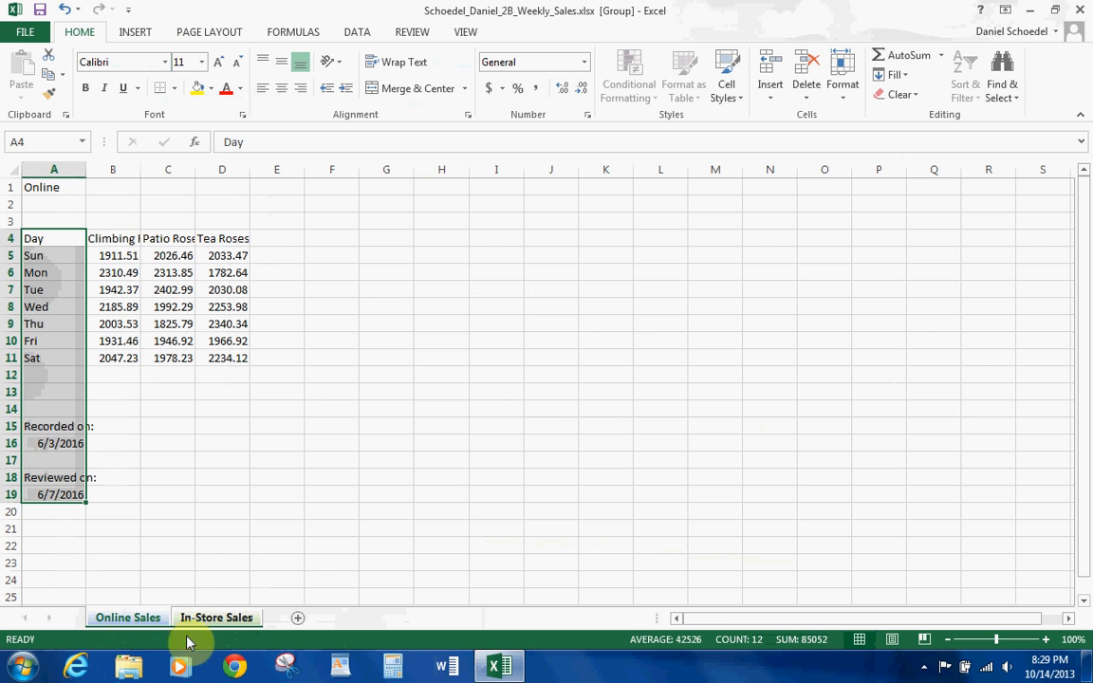
{"action": "left_click", "coordinate": [194, 619]}
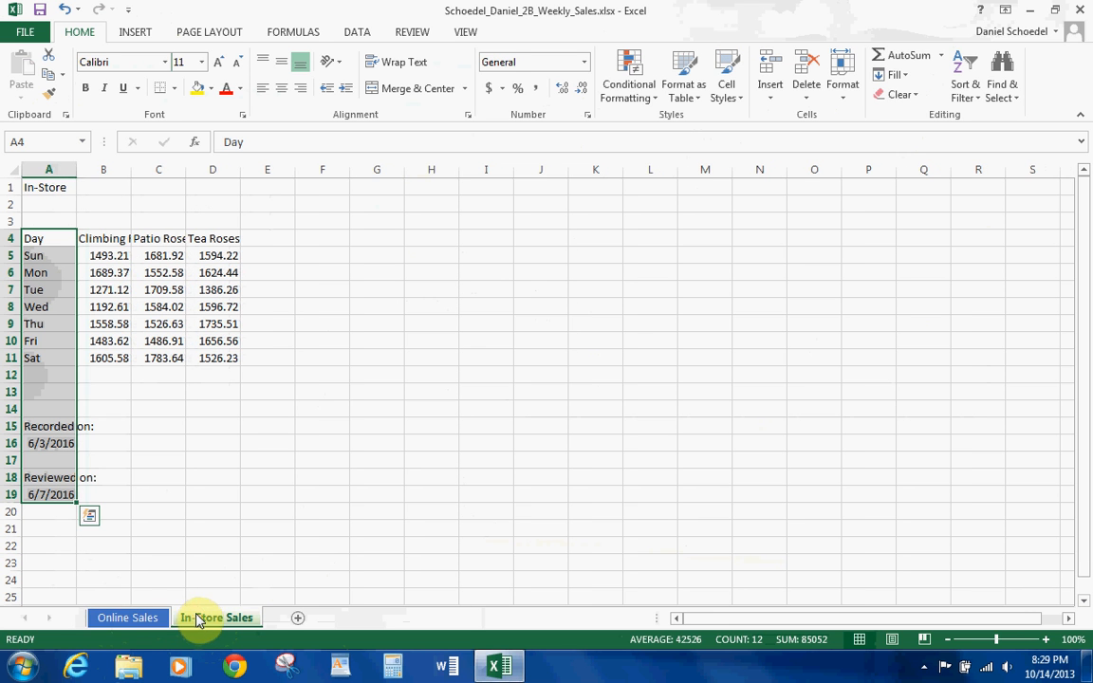
{"action": "left_click", "coordinate": [124, 622]}
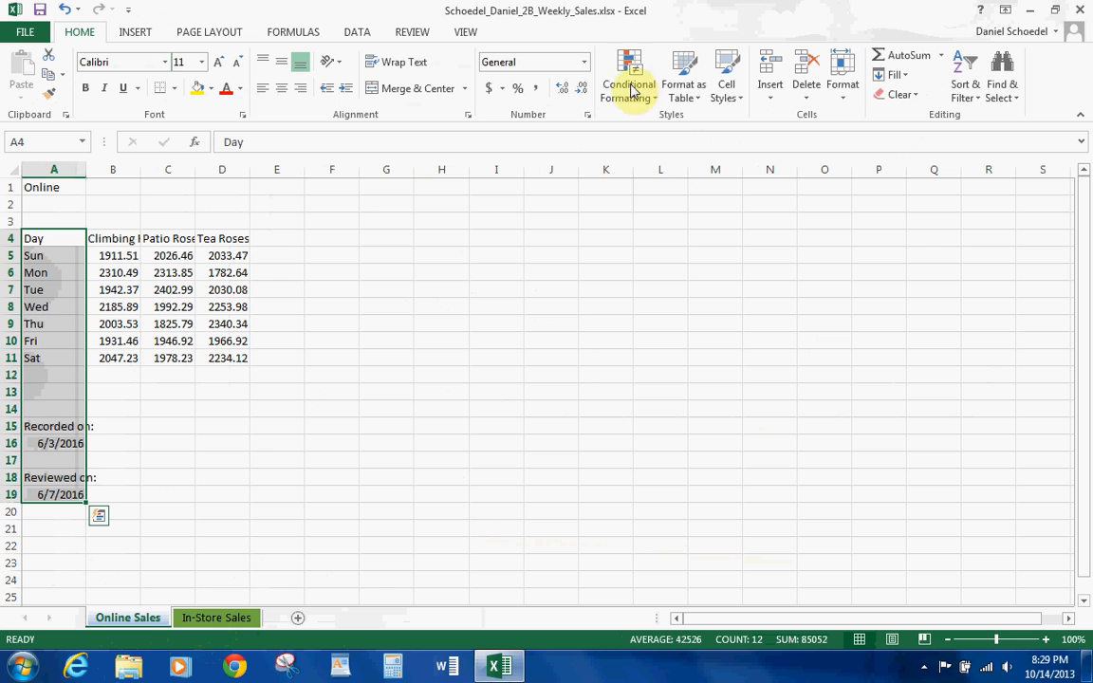
- Group all sheets starting from Online Sales, and widen columns A through G together
{"action": "right_click", "coordinate": [133, 625]}
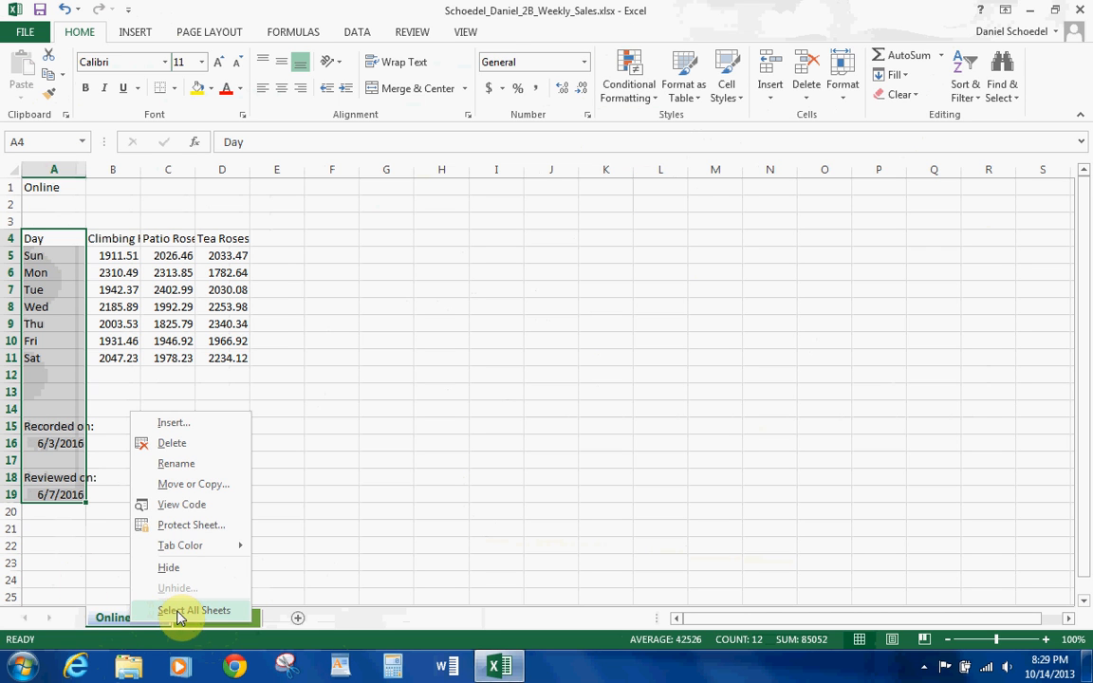
{"action": "left_click", "coordinate": [176, 610]}
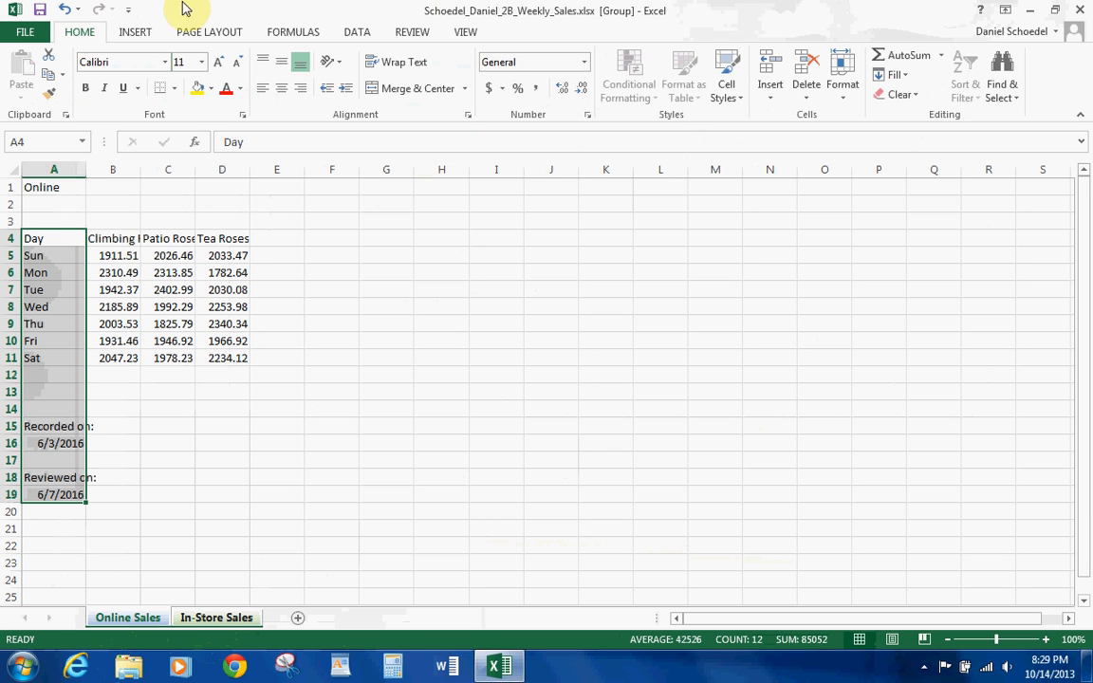
{"action": "mouse_move", "coordinate": [49, 169]}
{"action": "left_mouse_down"}
{"action": "mouse_move", "coordinate": [439, 158]}
{"action": "mouse_move", "coordinate": [363, 174]}
{"action": "mouse_move", "coordinate": [381, 167]}
{"action": "left_mouse_up"}
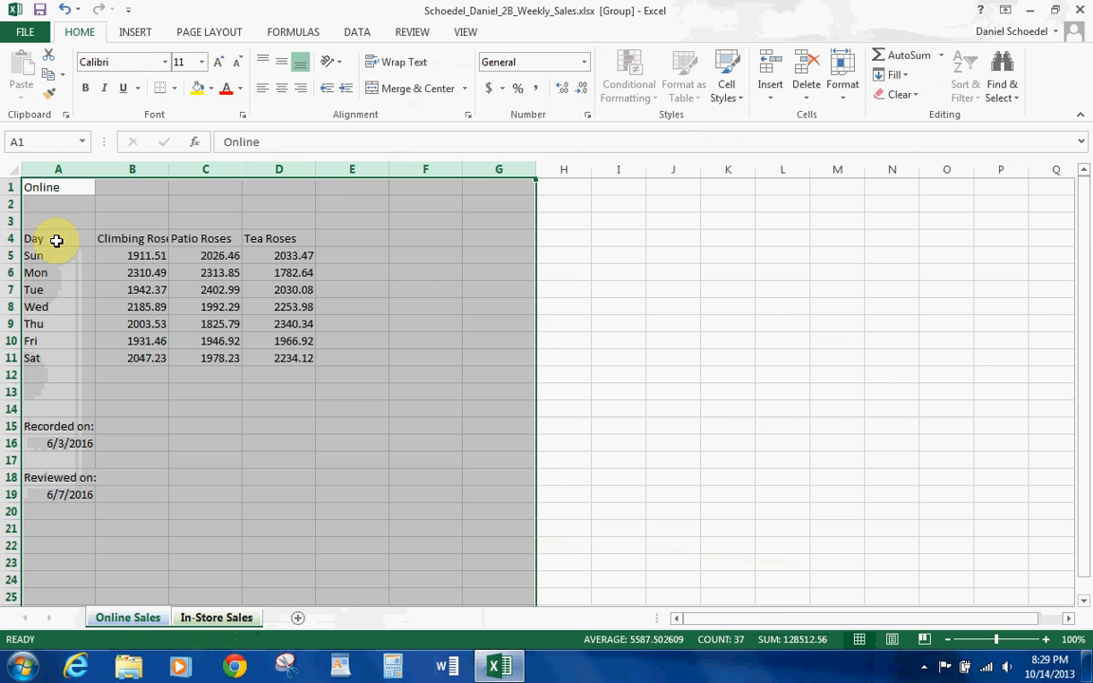
- Enter the subtitle Week of May 24 in cell A2 of the grouped sheets
{"action": "left_click", "coordinate": [41, 208]}
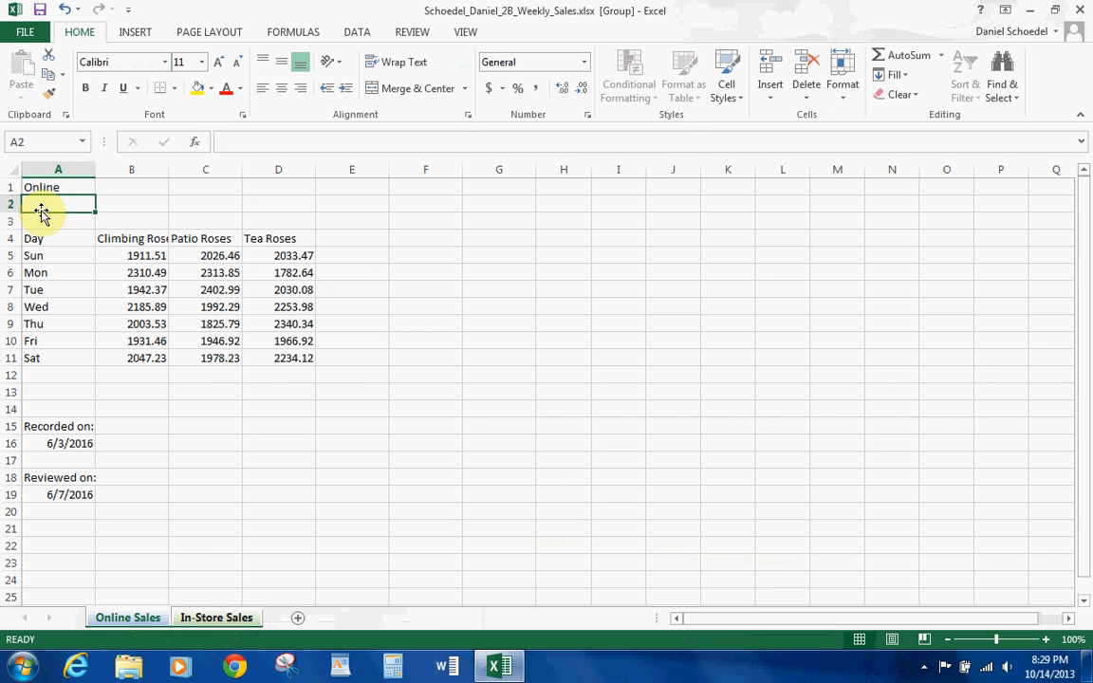
{"action": "type", "text": "Week of May 24"}
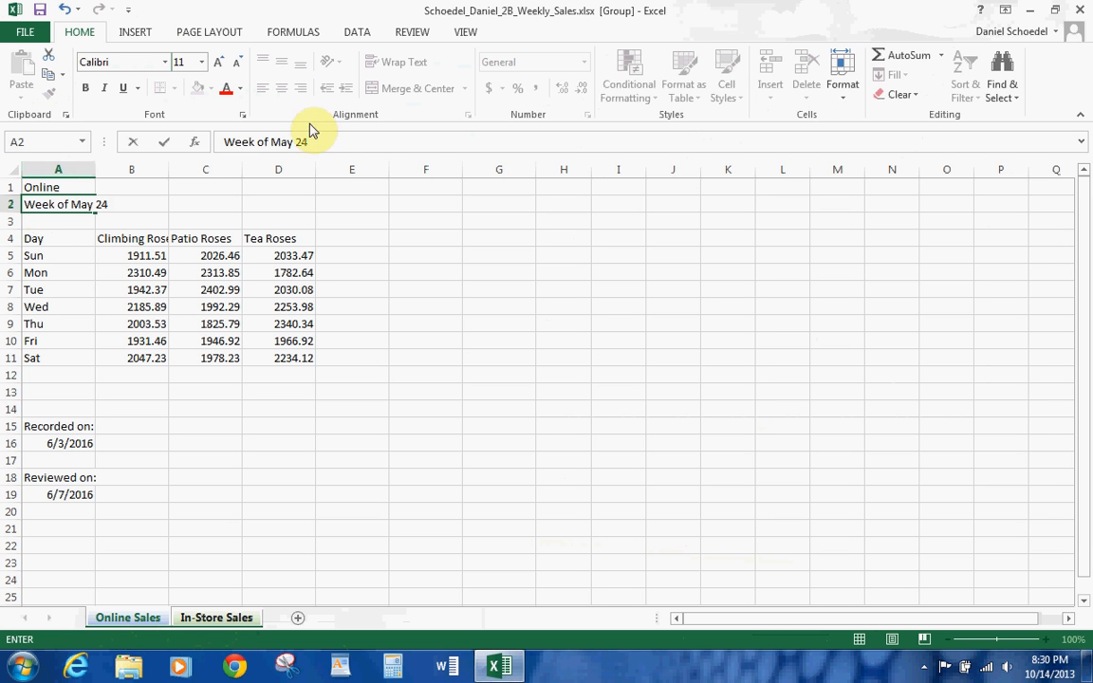
{"action": "left_click", "coordinate": [164, 143]}
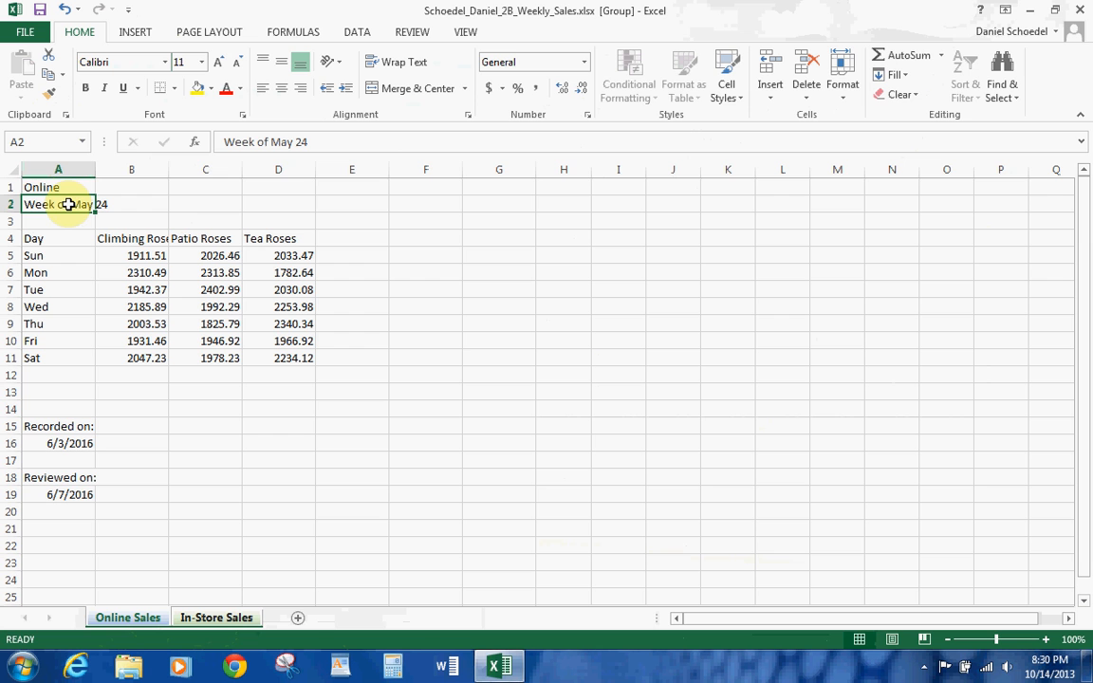
- Merge and center the Week of May 24 subtitle across A2:G2, and apply the bold 15-point heading cell style
{"action": "left_click_drag", "start_coordinate": [70, 204], "coordinate": [479, 202]}
{"action": "left_click", "coordinate": [392, 90]}
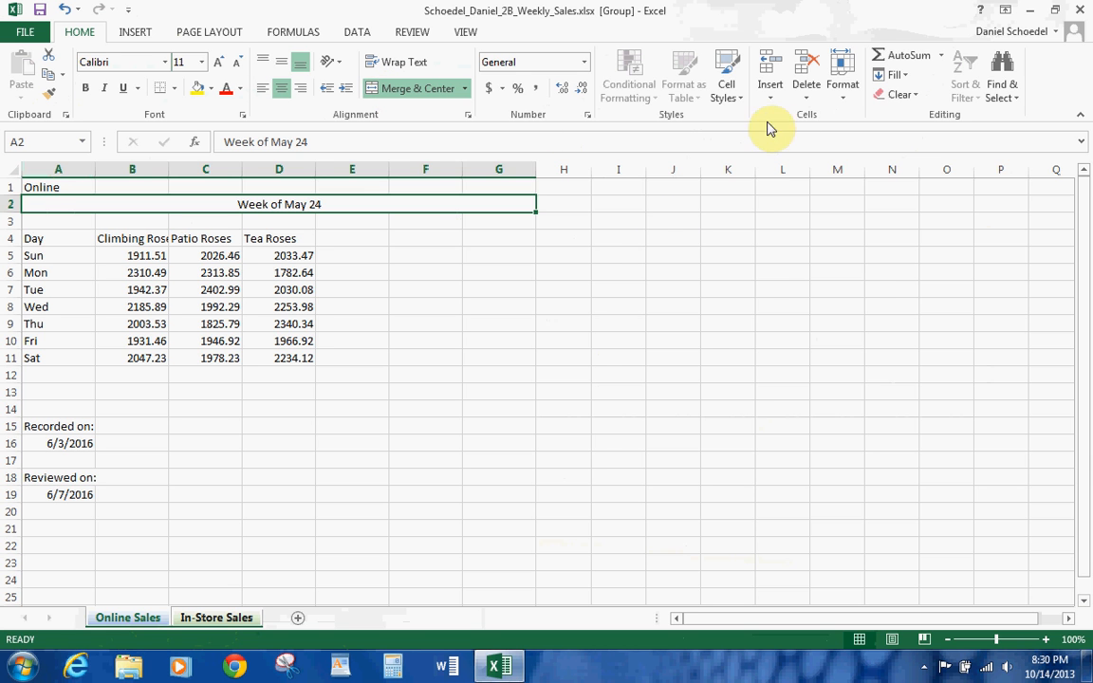
{"action": "left_click", "coordinate": [729, 103]}
{"action": "left_click", "coordinate": [577, 245]}
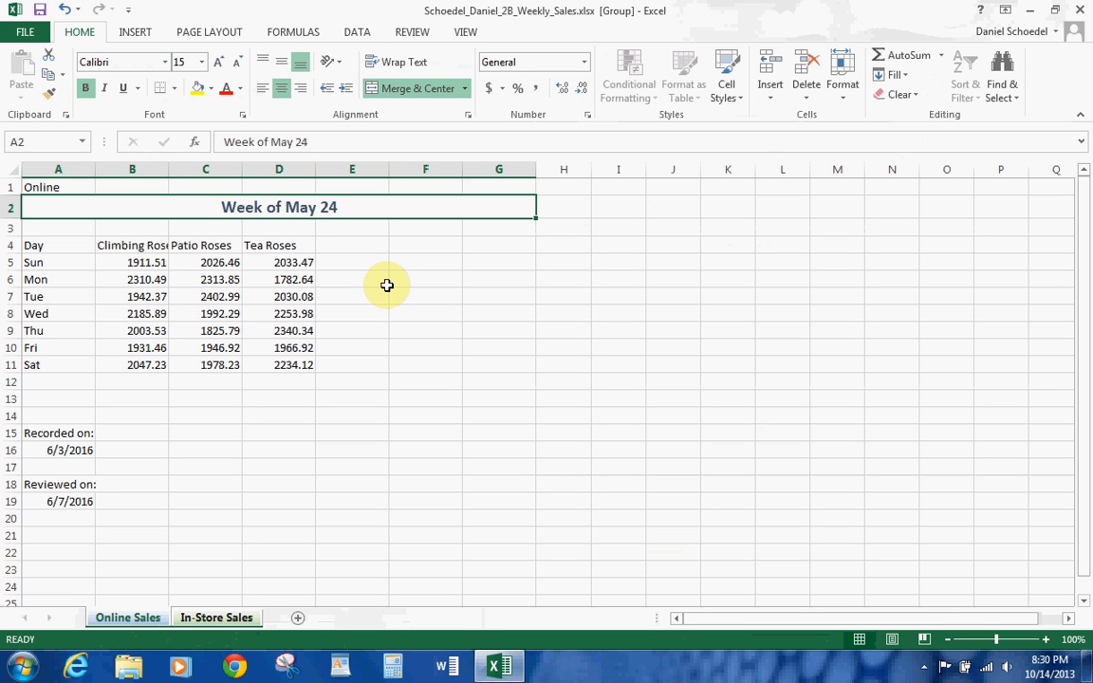
- Enter the column headings Total Rose Sales, Rose Supply Sales and Total Sales on the grouped sheets and place them in E4:G4
{"action": "left_click", "coordinate": [362, 264]}
{"action": "type", "text": "Total Rose Sales"}
{"action": "key", "text": "Tab"}
{"action": "type", "text": "Rose Supply Sales"}
{"action": "key", "text": "Tab"}
{"action": "type", "text": "Total Sales"}
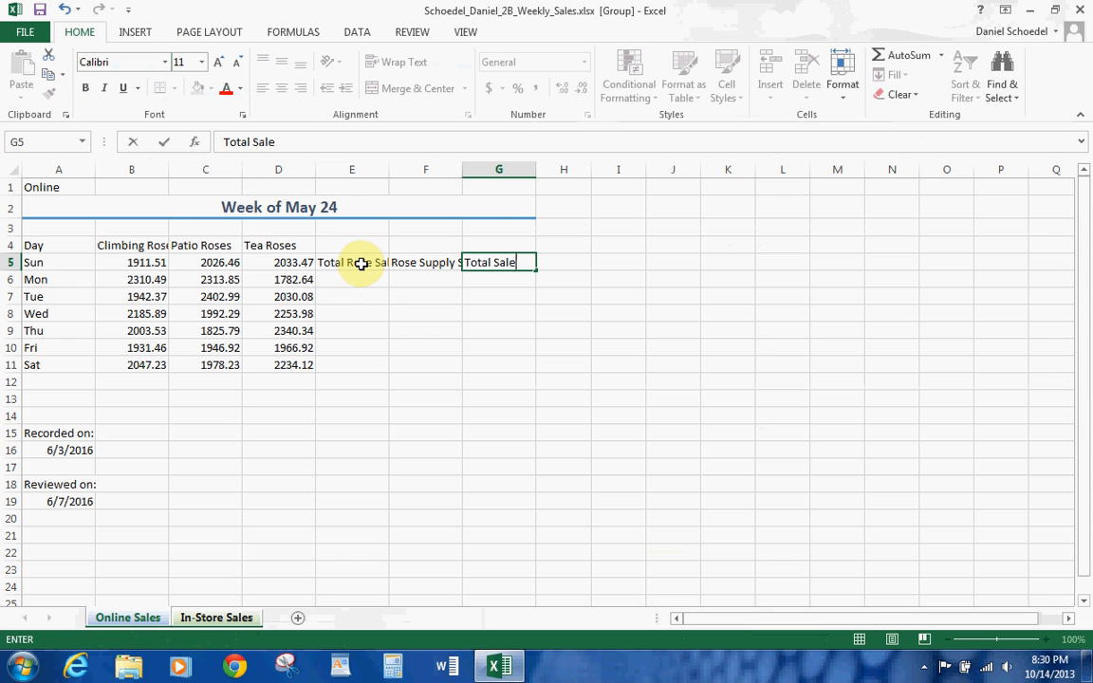
{"action": "left_click", "coordinate": [590, 299]}
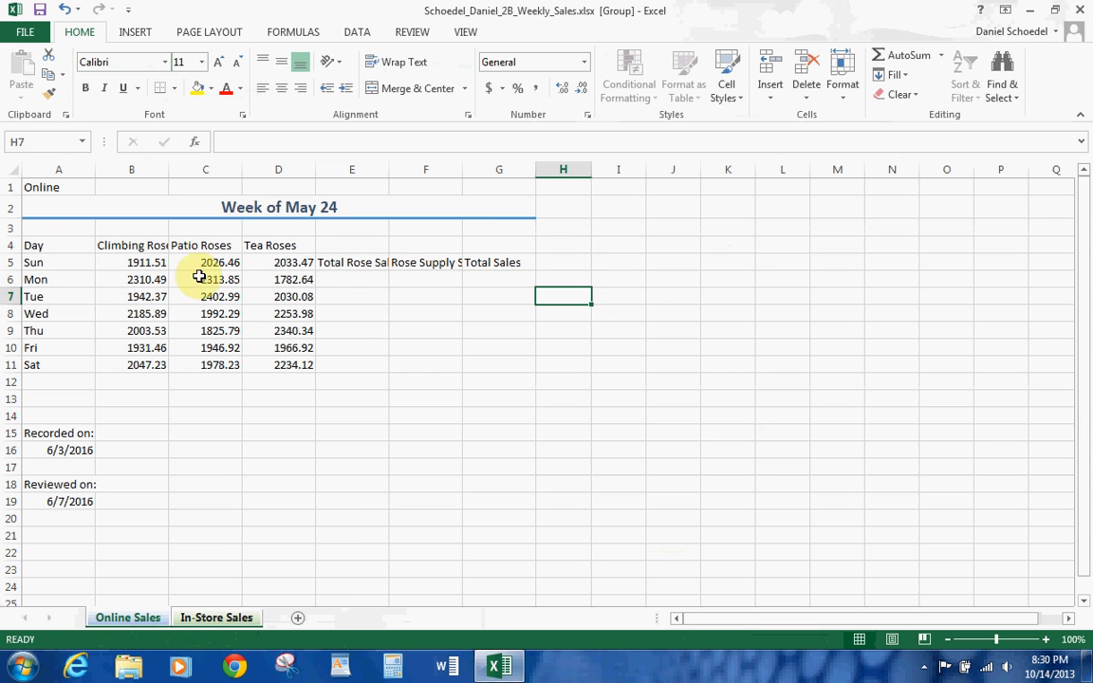
{"action": "left_click_drag", "start_coordinate": [327, 263], "coordinate": [435, 242]}
- Center the headings in A4:G4 horizontally and vertically, wrap their text, and apply the Heading 3 cell style
{"action": "left_click_drag", "start_coordinate": [58, 243], "coordinate": [493, 258]}
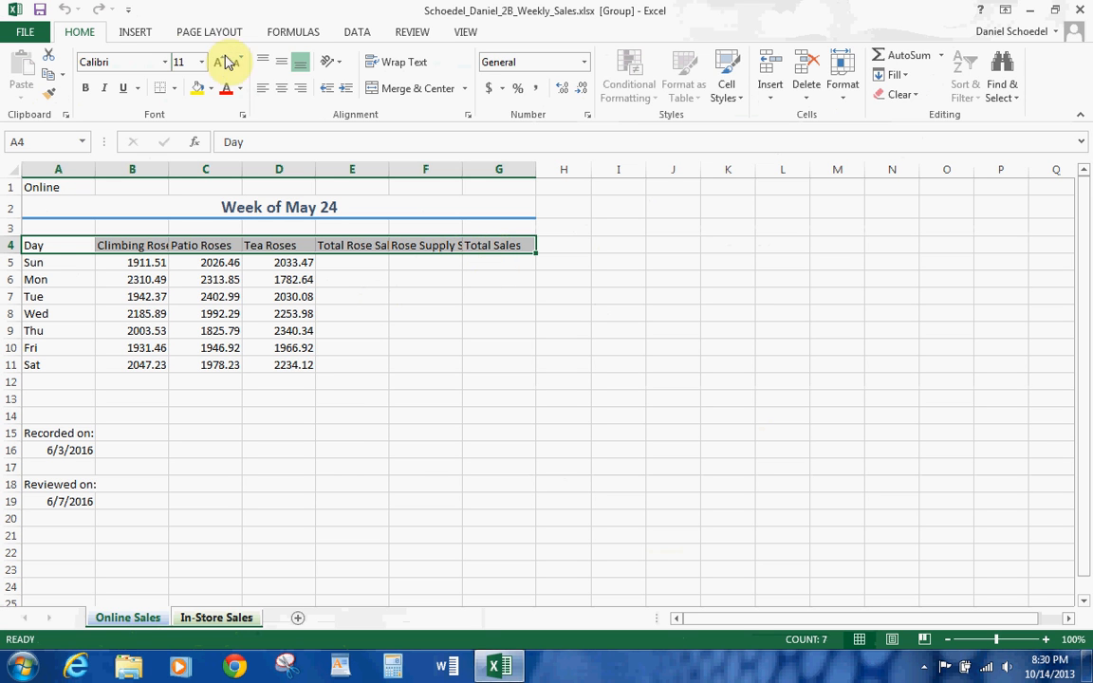
{"action": "left_click", "coordinate": [282, 88]}
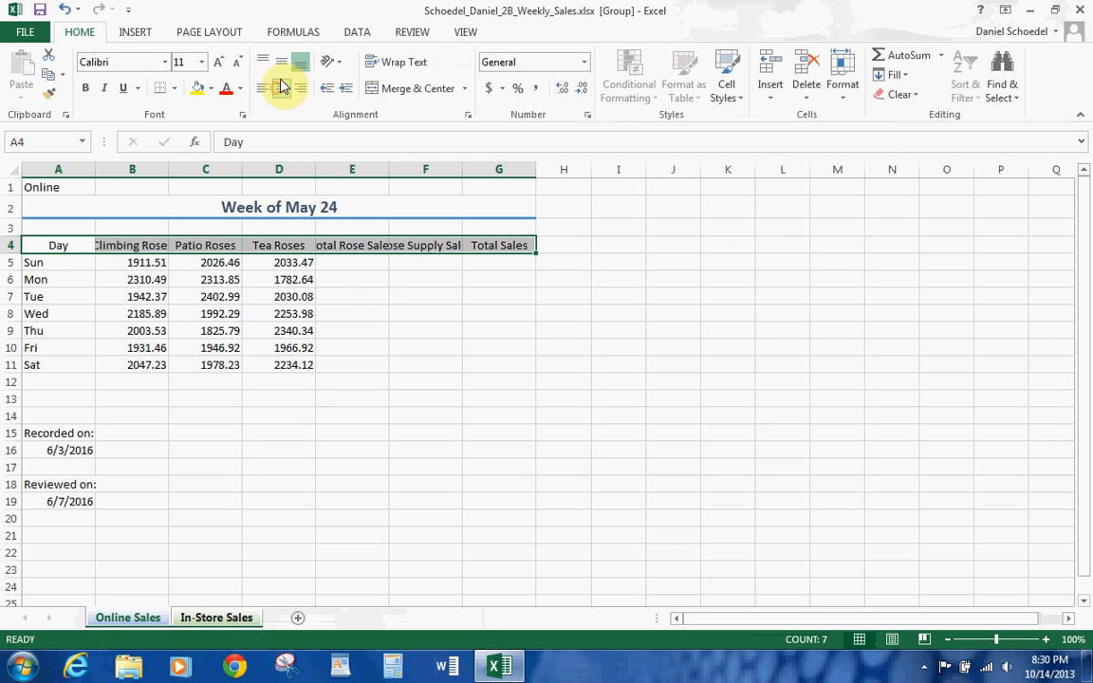
{"action": "left_click", "coordinate": [425, 69]}
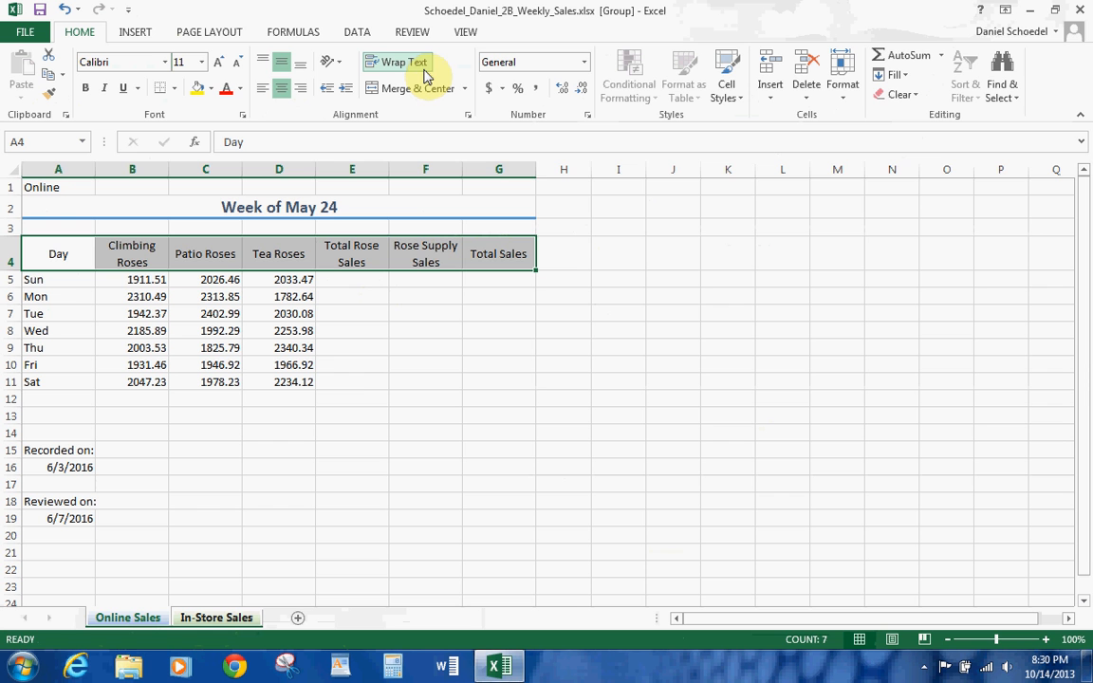
{"action": "left_click", "coordinate": [728, 90]}
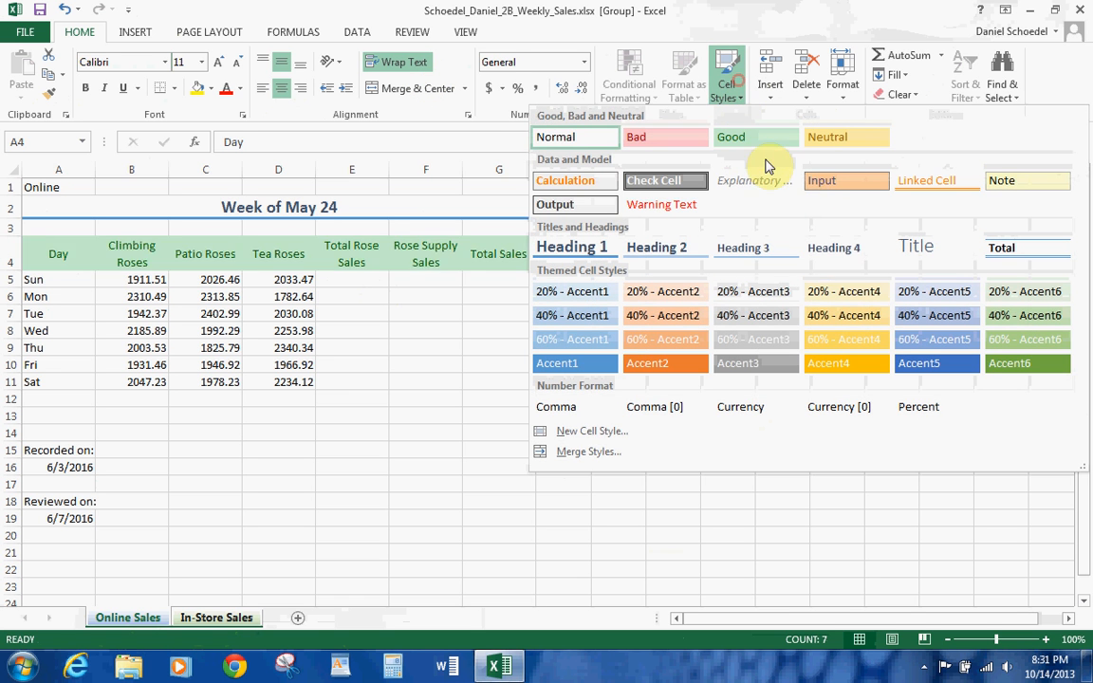
{"action": "left_click", "coordinate": [767, 245]}
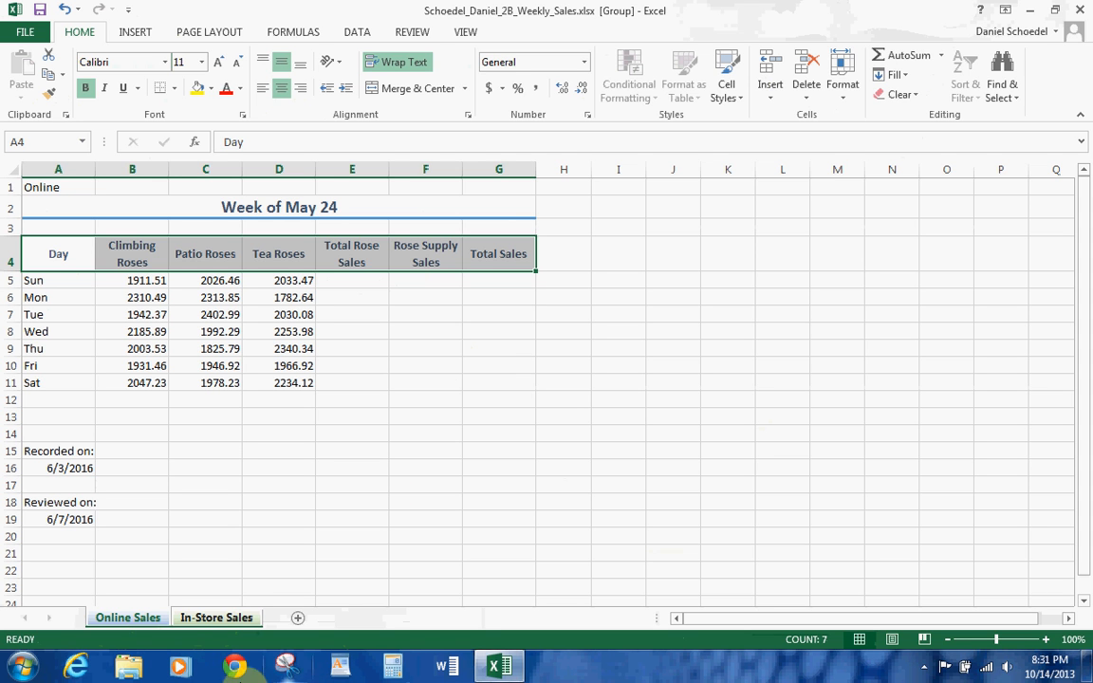
- Ungroup the sheets by switching to In-Store Sales, and return to Online Sales
{"action": "left_click", "coordinate": [206, 627]}
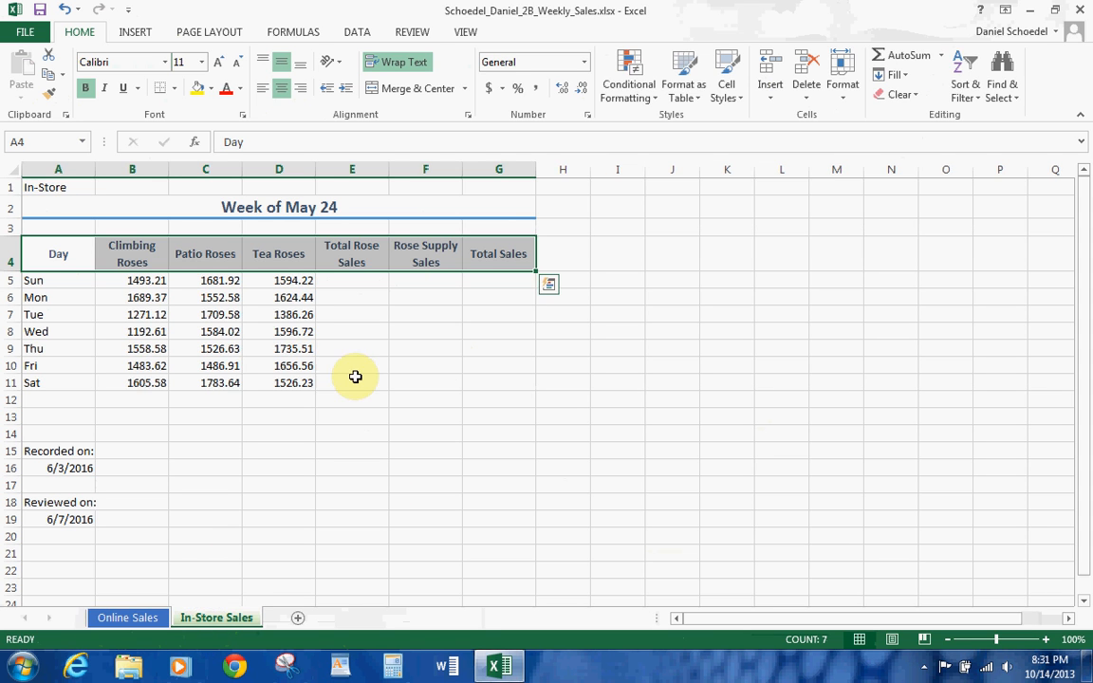
{"action": "left_click", "coordinate": [124, 620]}
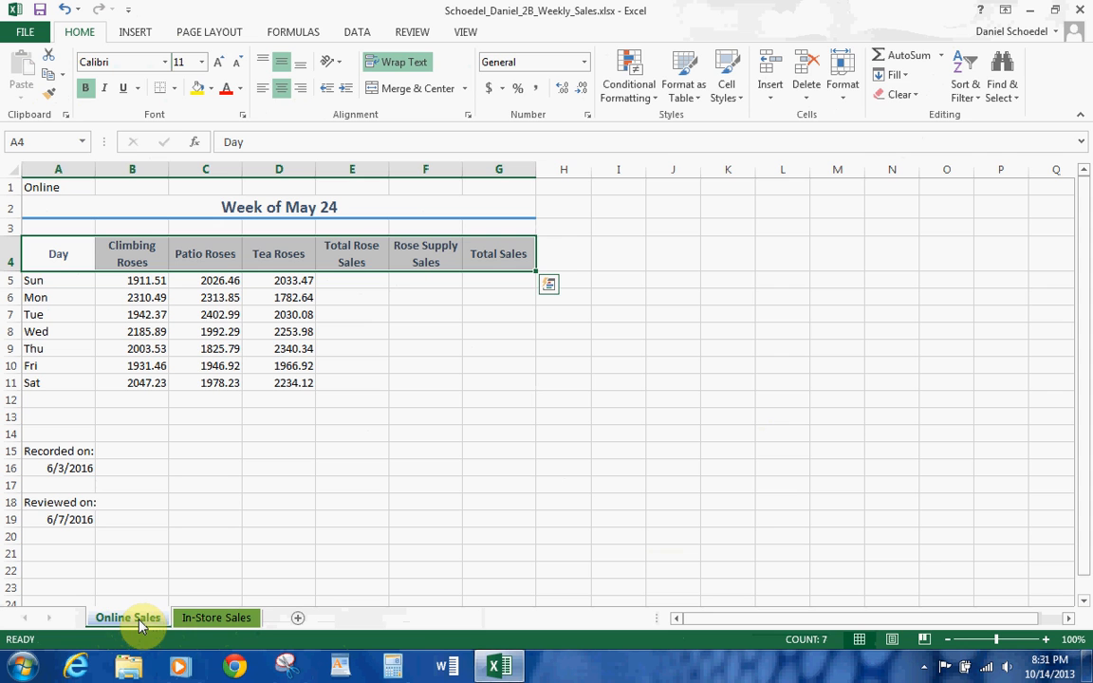
{"action": "left_click", "coordinate": [129, 623]}
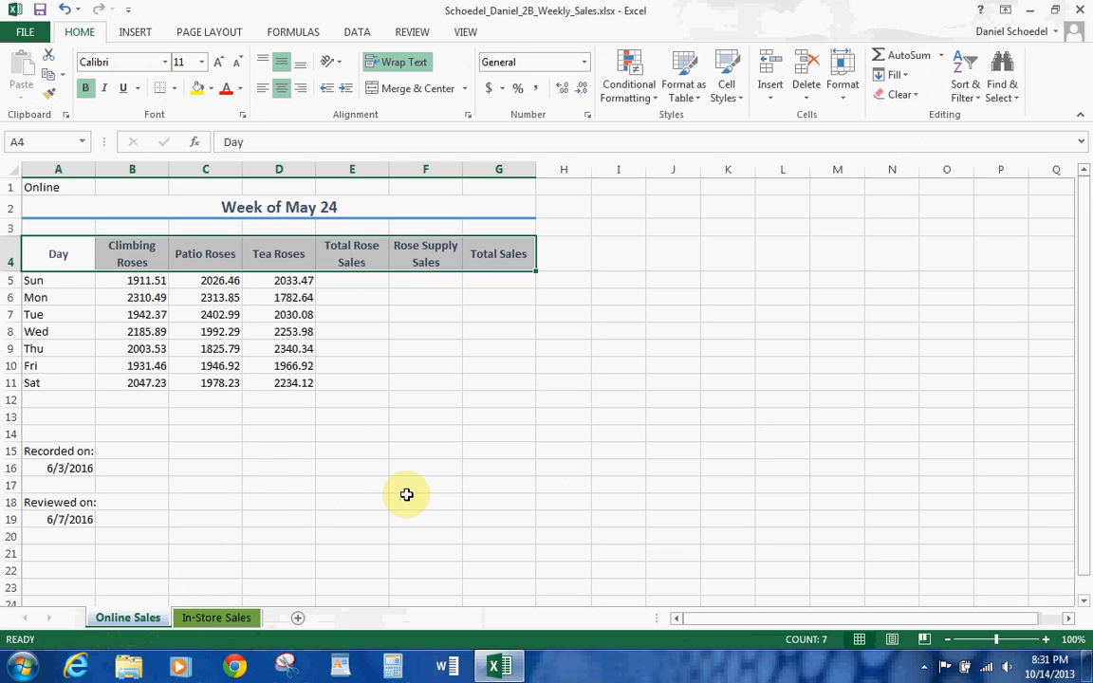
- Replace the text in cell A1 of Online Sales with the title Rose Plants and Rose Supplies: Weekly Online Sales
{"action": "left_click", "coordinate": [59, 188]}
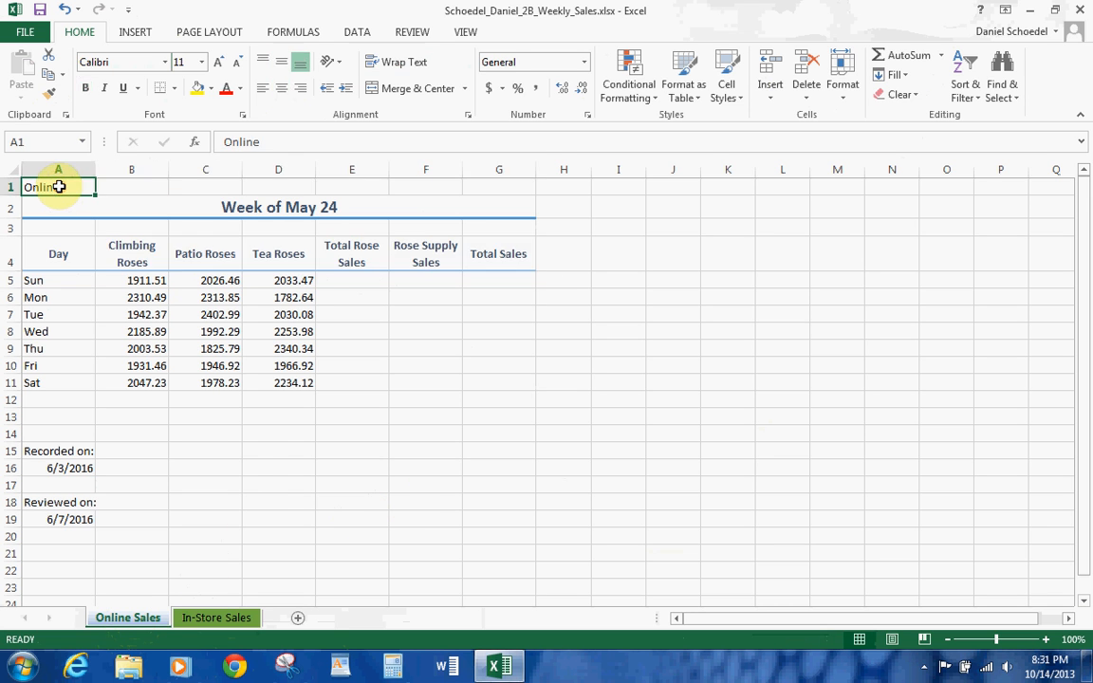
{"action": "type", "text": "RSo"}
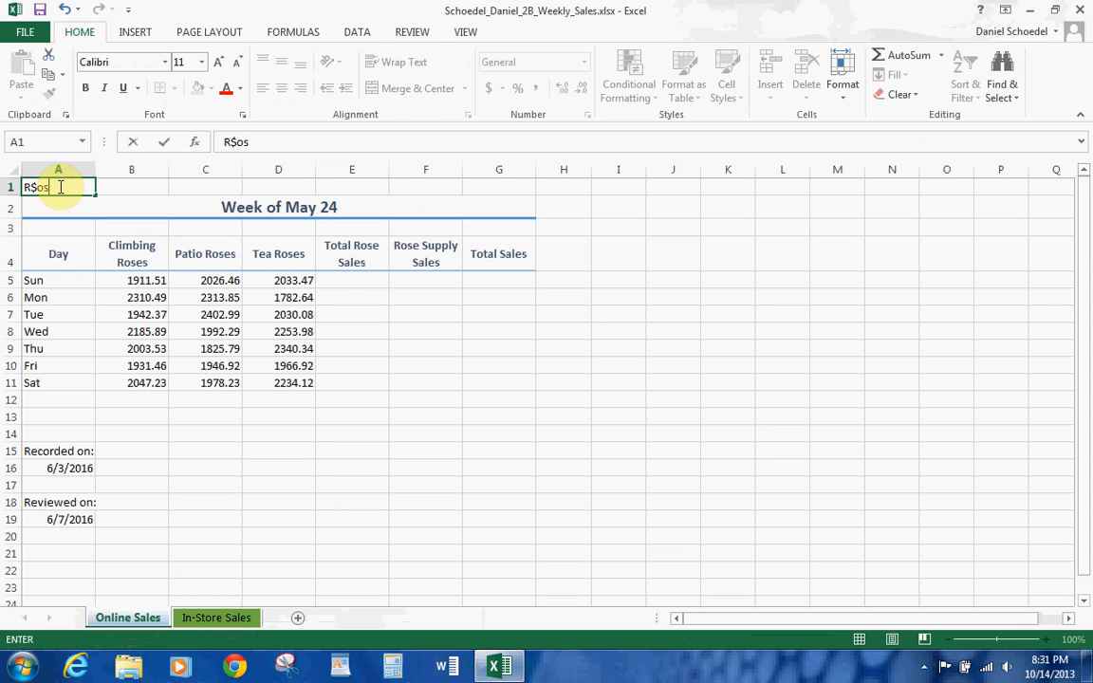
{"action": "key", "text": "BackSpace"}
{"action": "key", "text": "BackSpace"}
{"action": "type", "text": "ose Plant"}
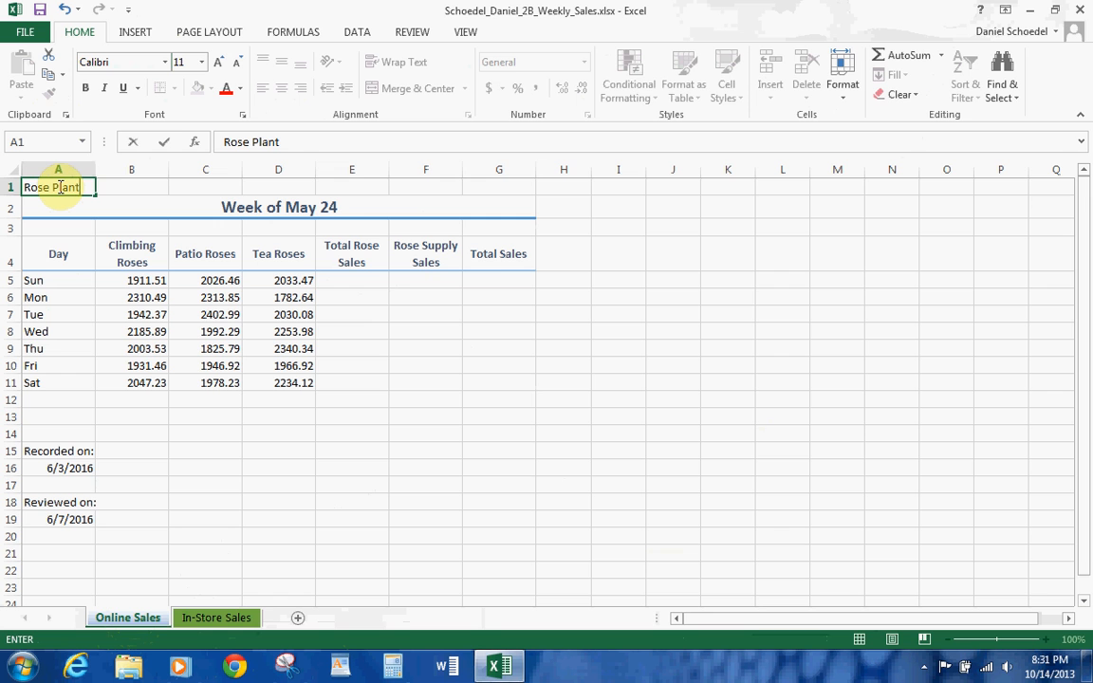
{"action": "type", "text": "and Rose Supplies"}
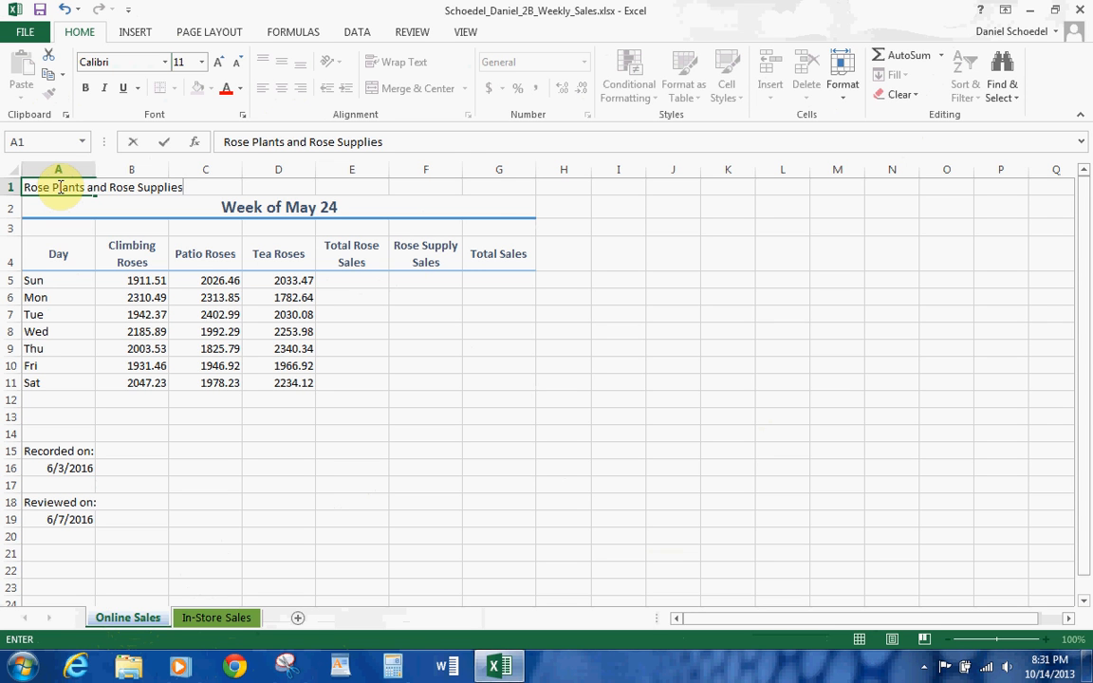
{"action": "type", "text": ": Weekly"}
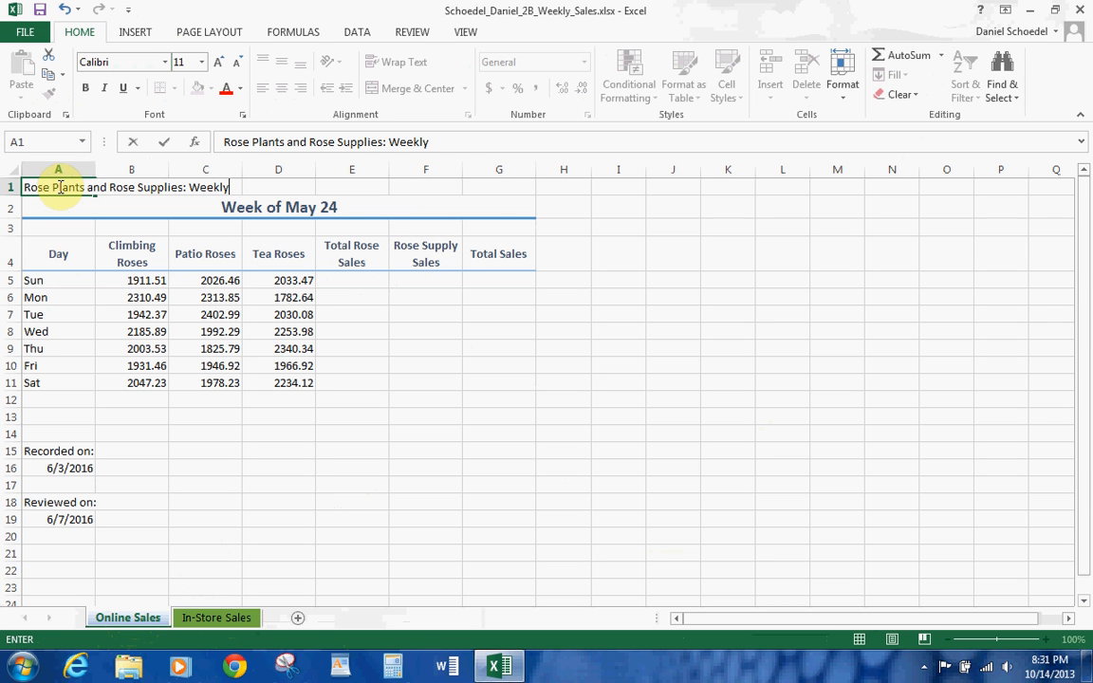
{"action": "type", "text": " Online Sales"}
{"action": "left_click", "coordinate": [352, 224]}
- Merge and center the Online Sales title across A1:G1, and apply the Title cell style
{"action": "left_click_drag", "start_coordinate": [20, 188], "coordinate": [495, 185]}
{"action": "left_click", "coordinate": [406, 89]}
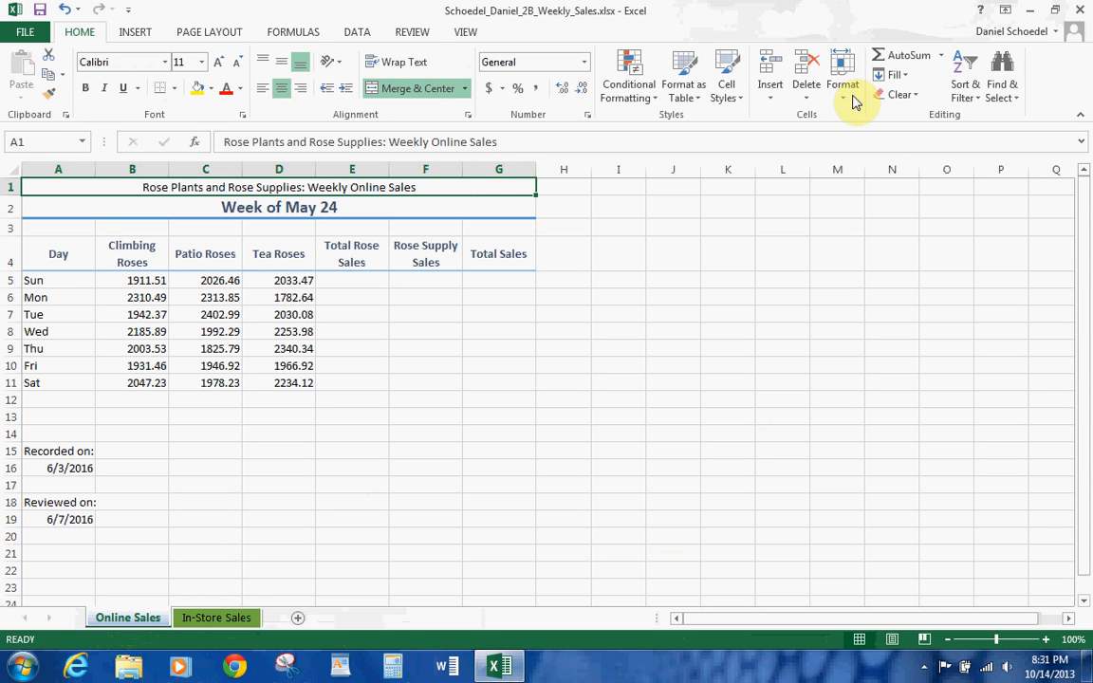
{"action": "left_click", "coordinate": [771, 95]}
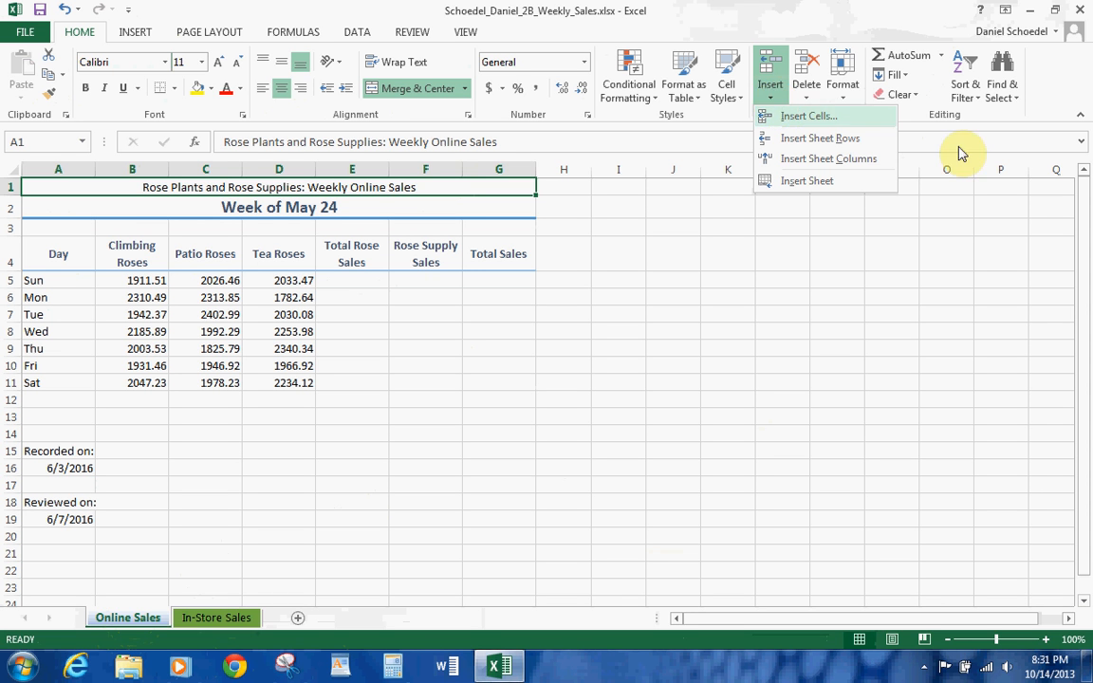
{"action": "left_click", "coordinate": [726, 77]}
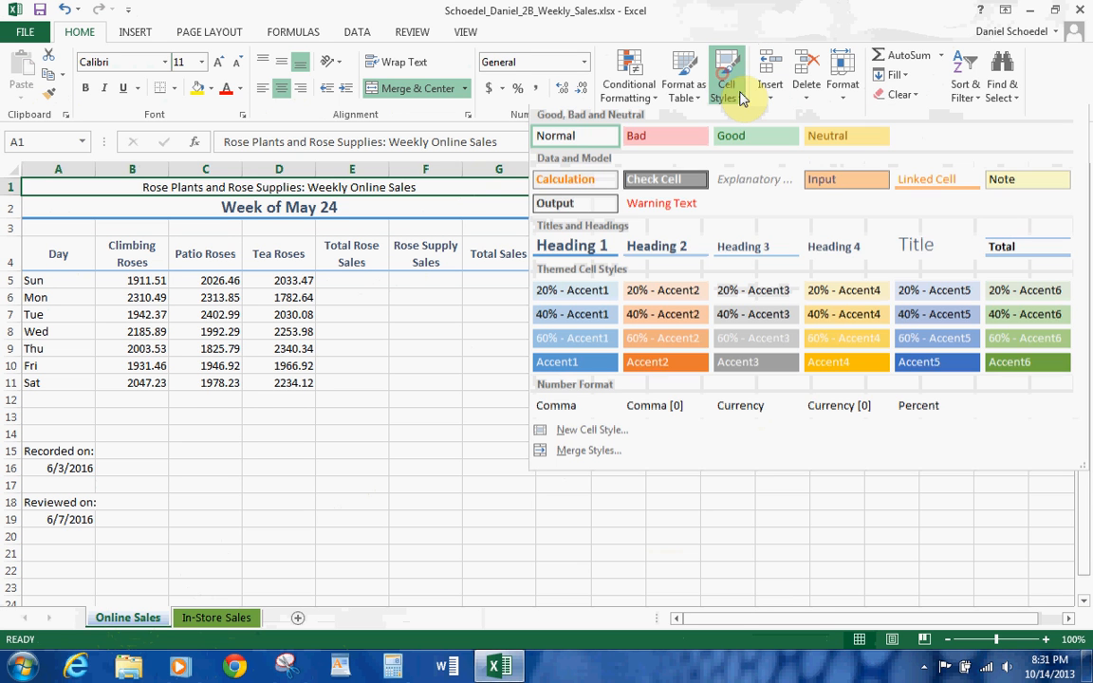
{"action": "left_click", "coordinate": [899, 248]}
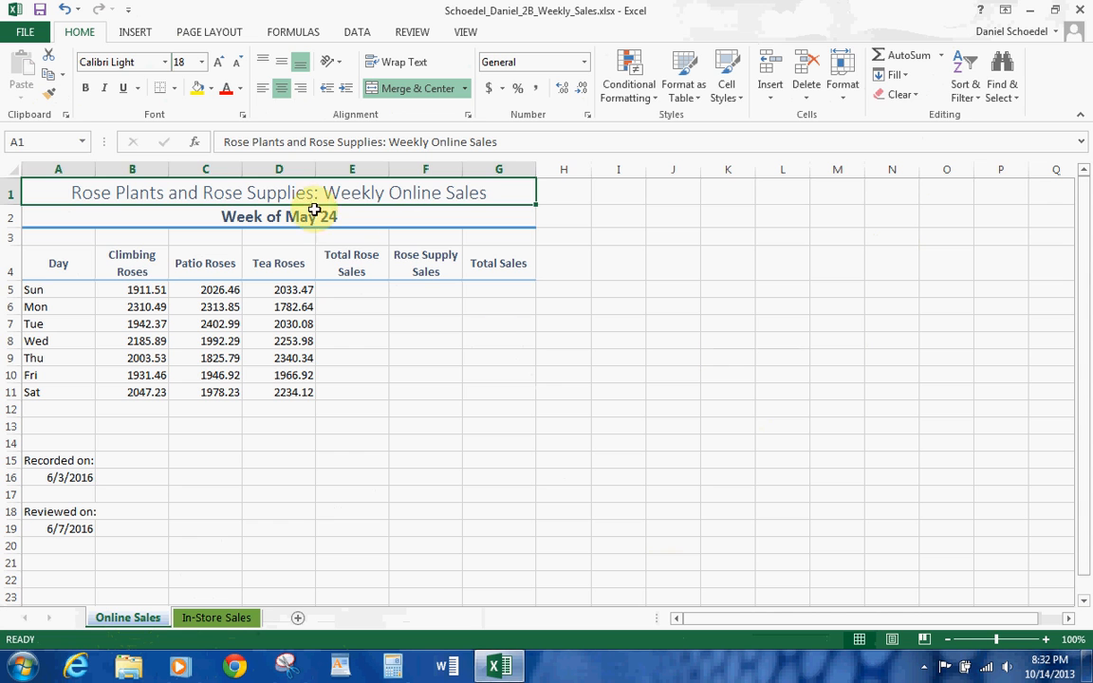
- Enter the Rose Supply Sales values 1926.49, 1526.03 and 1853.82 for Sun through Tue in F5:F7 of Online Sales
{"action": "left_click_drag", "start_coordinate": [414, 289], "coordinate": [424, 386]}
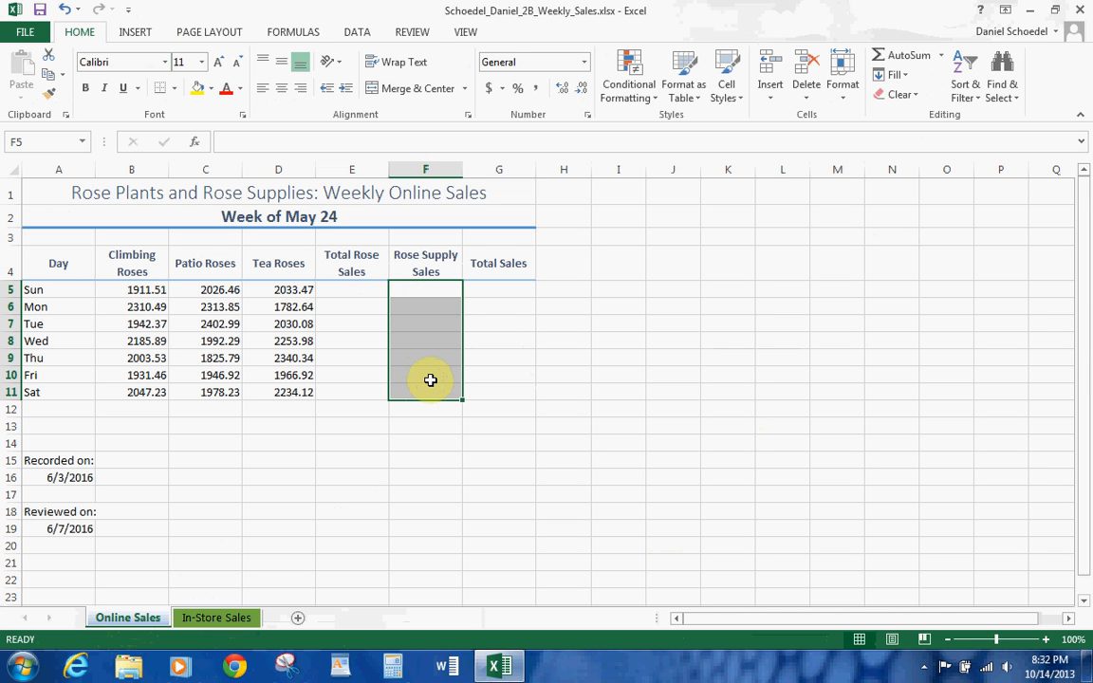
{"action": "type", "text": "19"}
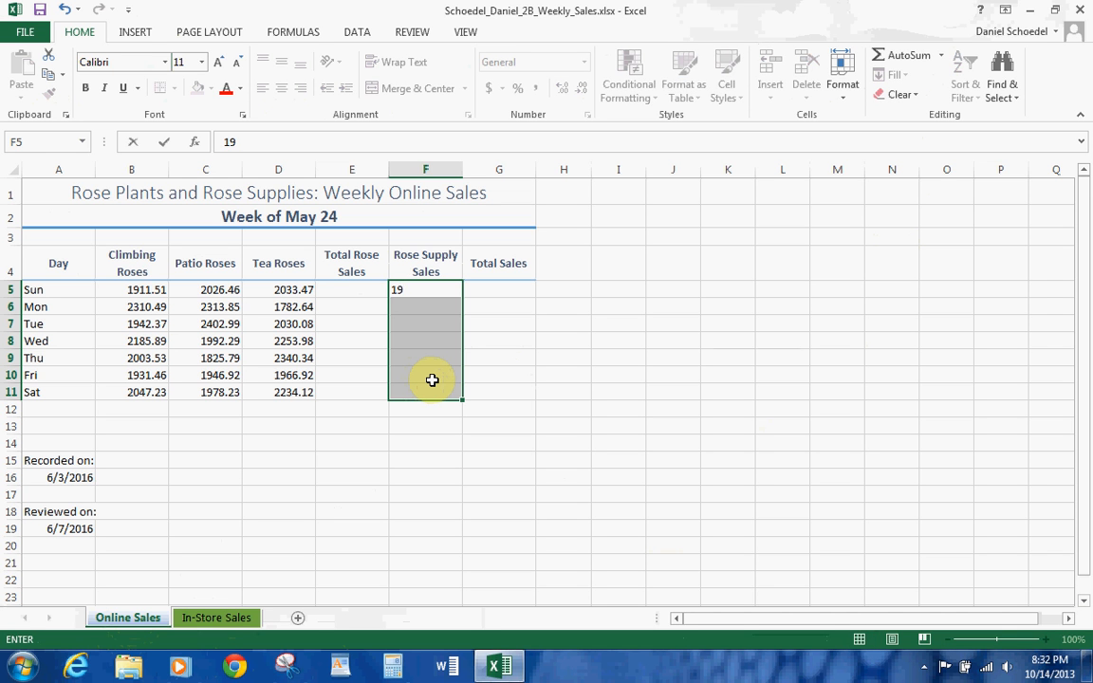
{"action": "type", "text": "26.49"}
{"action": "key", "text": "Return"}
{"action": "type", "text": "1526"}
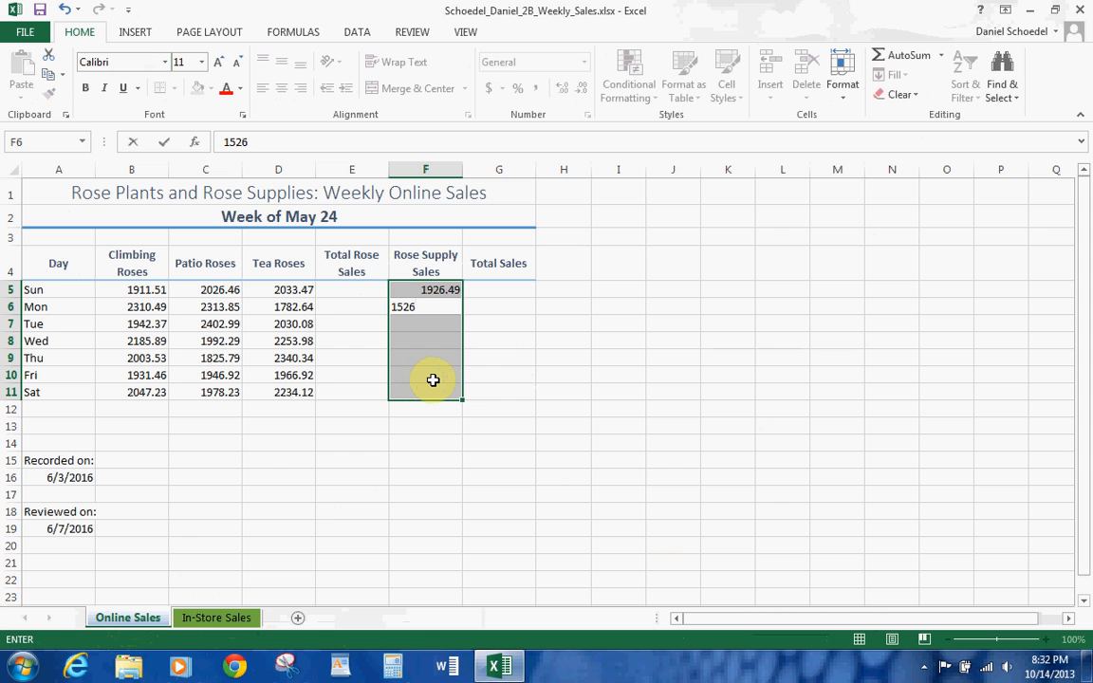
{"action": "type", "text": ".03"}
{"action": "key", "text": "Return"}
{"action": "type", "text": "1853.;"}
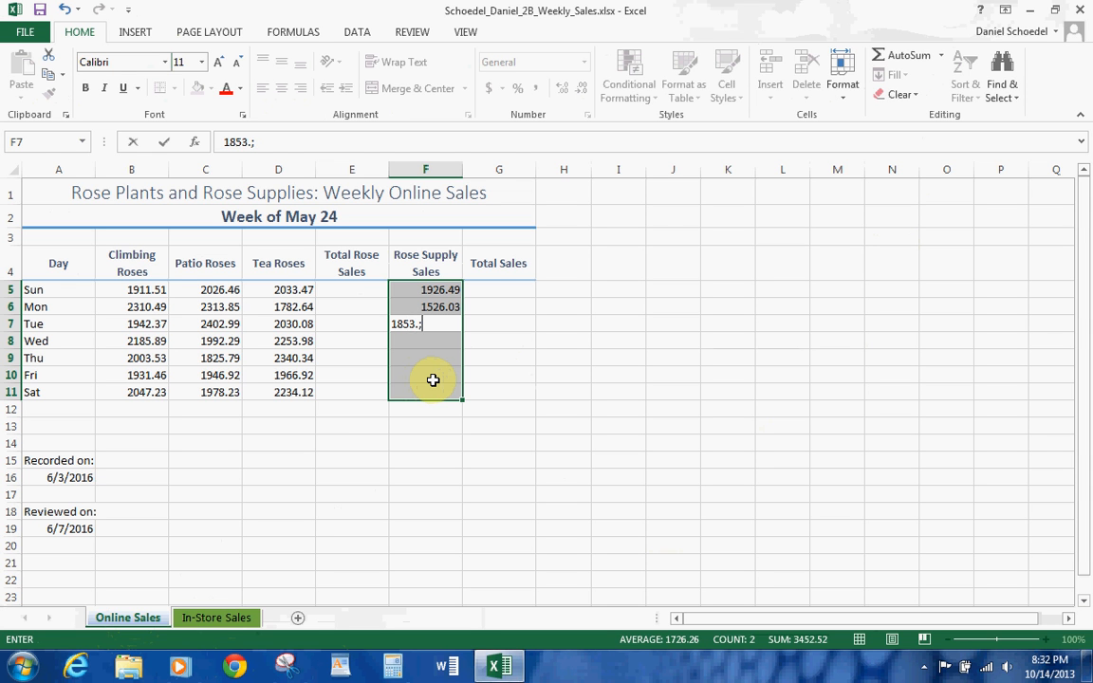
{"action": "type", "text": "82"}
{"action": "key", "text": "BackSpace"}
{"action": "key", "text": "BackSpace"}
{"action": "key", "text": "BackSpace"}
{"action": "type", "text": "82"}
{"action": "left_click", "coordinate": [926, 666]}
{"action": "right_click", "coordinate": [896, 580]}
{"action": "left_click", "coordinate": [919, 350]}
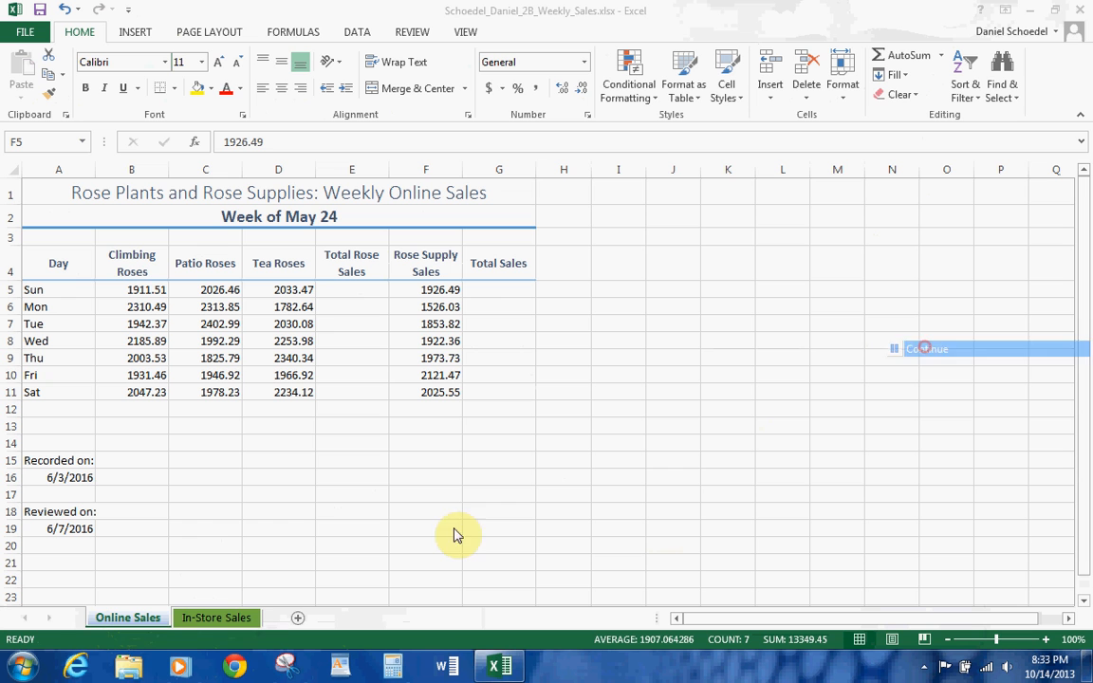
- Replace the text in cell A1 of In-Store Sales with the title Rose Plants and Rose Supplies: In-Store Weekly Sales
{"action": "left_click", "coordinate": [226, 619]}
{"action": "left_click", "coordinate": [58, 185]}
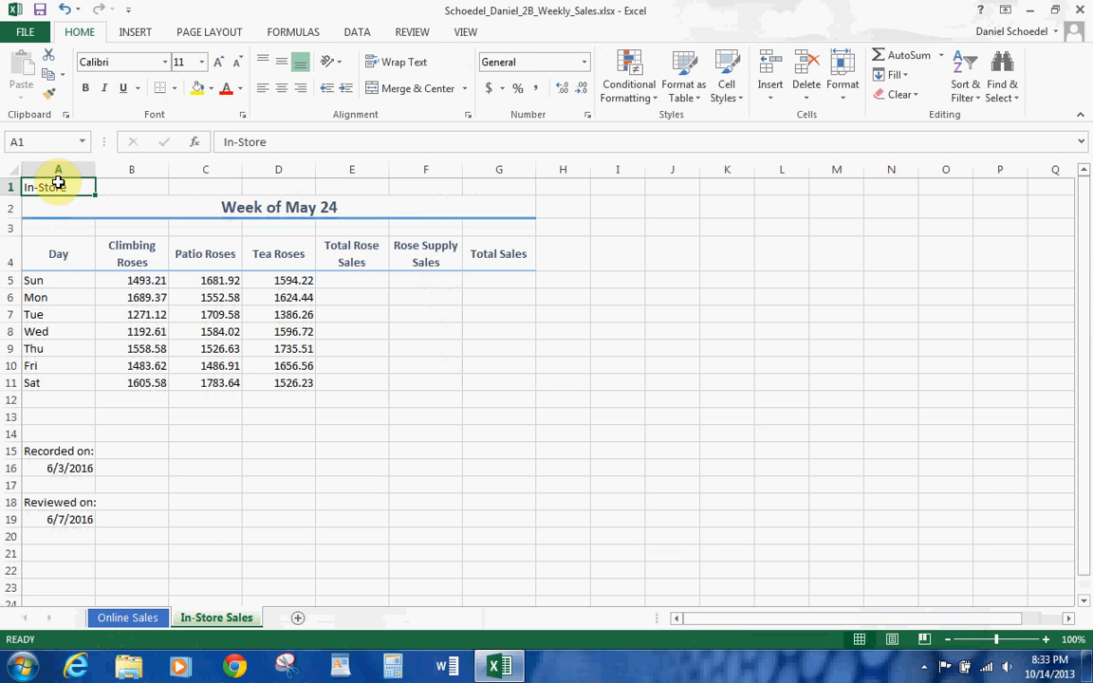
{"action": "type", "text": "Rose"}
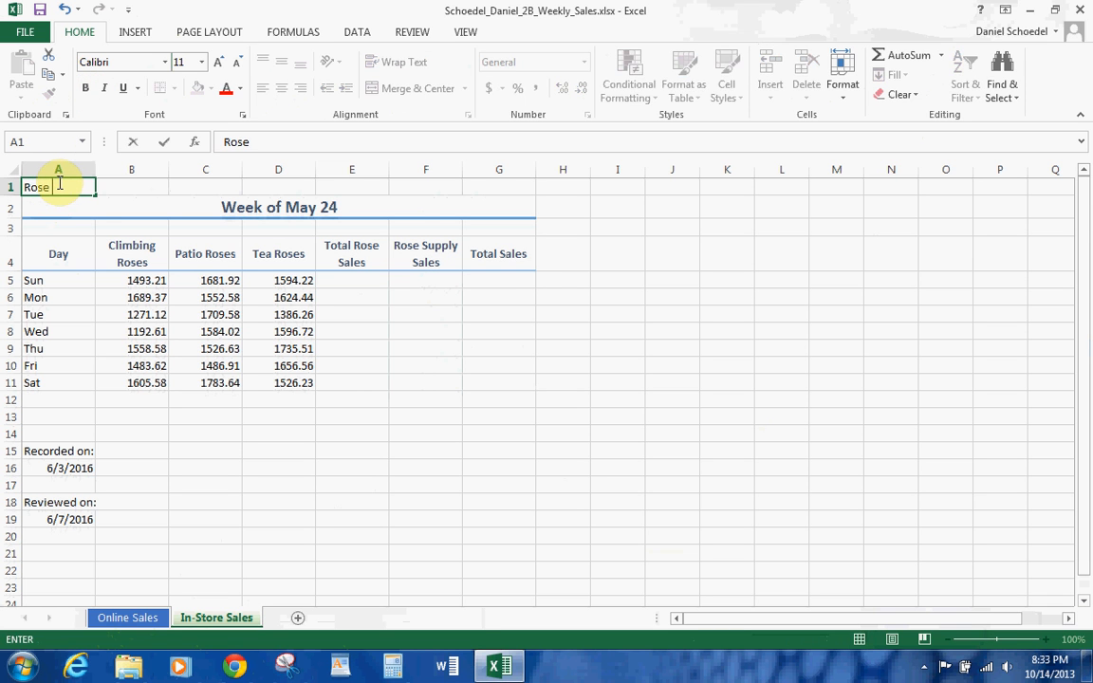
{"action": "type", "text": " Plants an"}
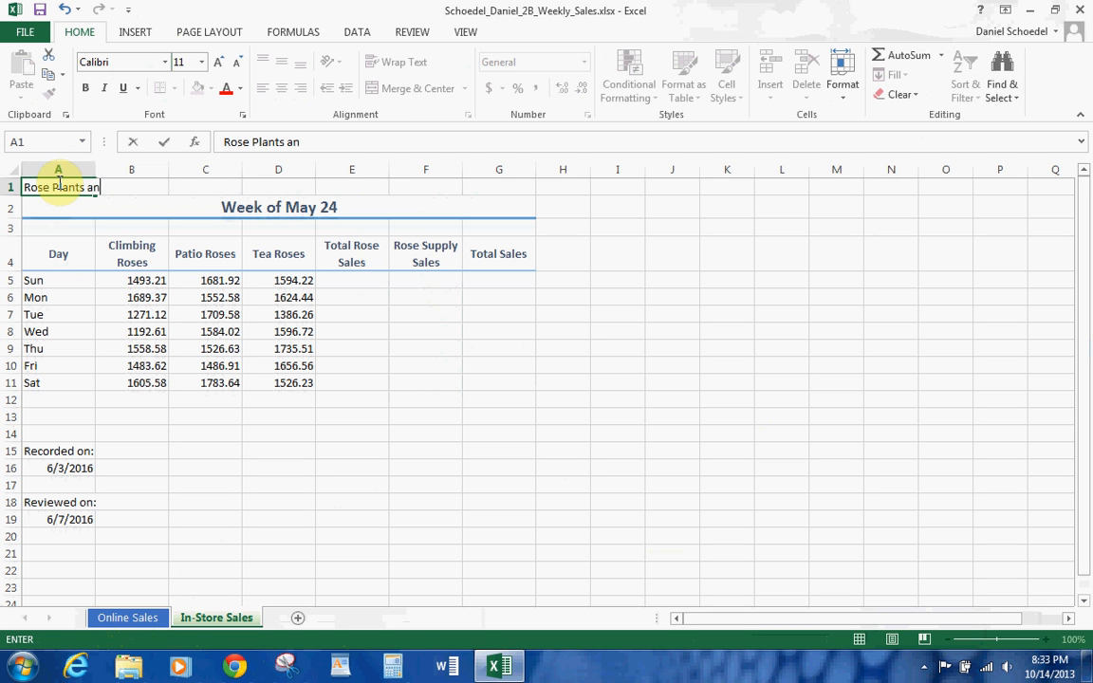
{"action": "type", "text": "d Rose Su"}
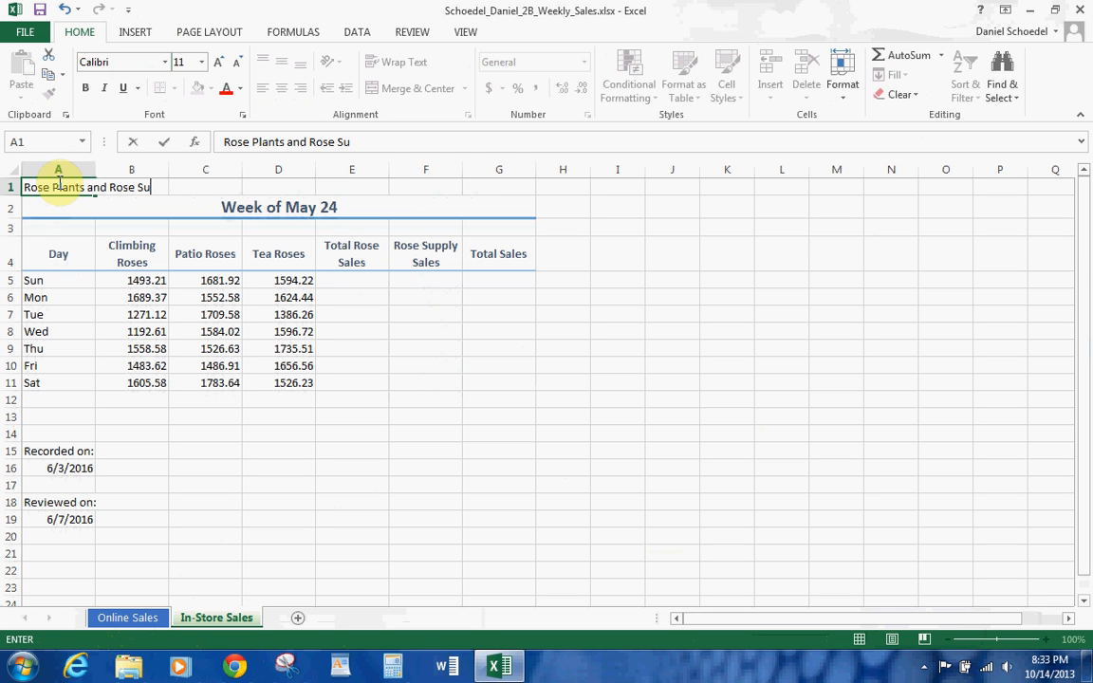
{"action": "type", "text": "pplies: In-Store"}
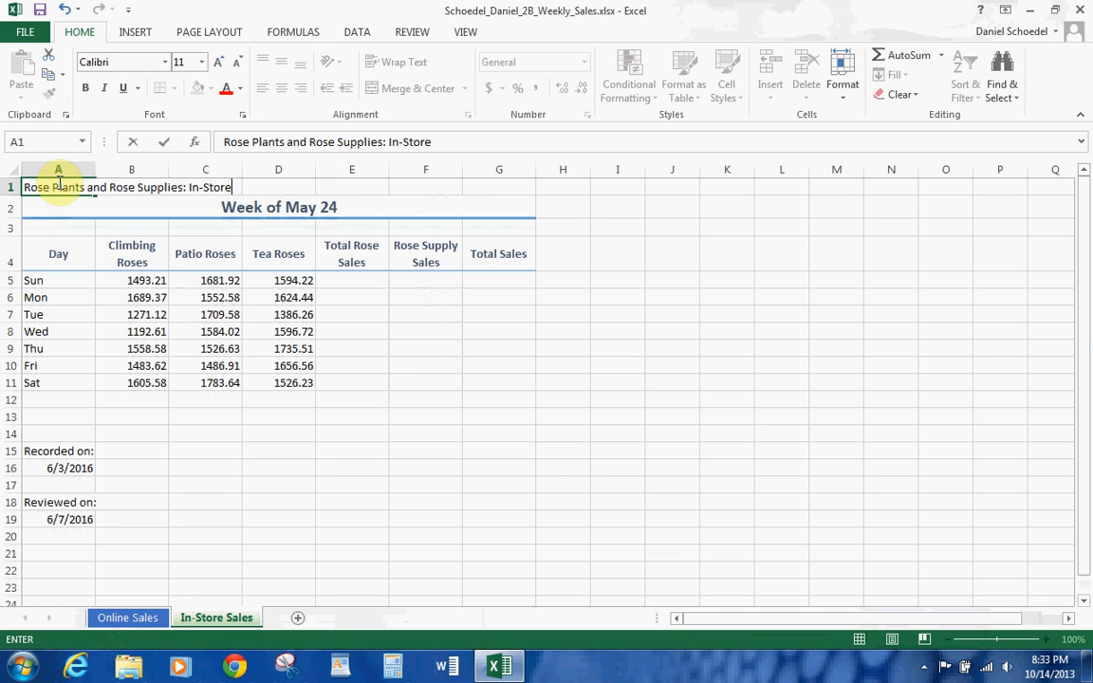
{"action": "type", "text": " Weekly"}
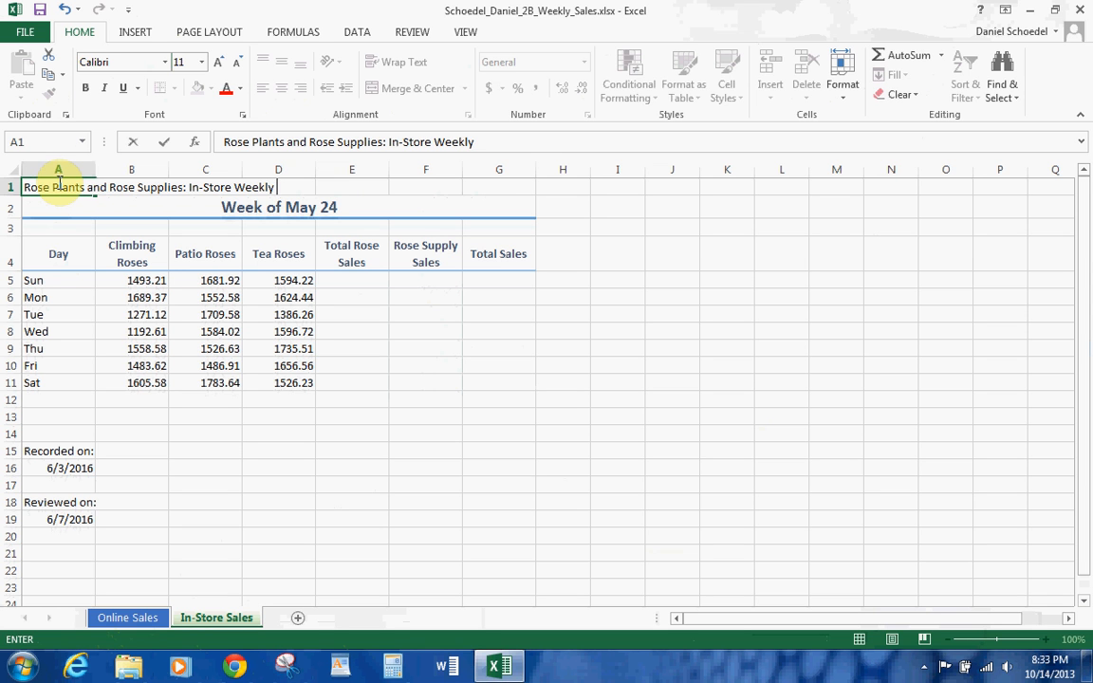
{"action": "type", "text": " Sales"}
{"action": "key", "text": "Return"}
- Merge and center the In-Store Sales title across A1:G1, and apply the Title cell style
{"action": "left_click_drag", "start_coordinate": [58, 183], "coordinate": [497, 178]}
{"action": "left_click", "coordinate": [424, 88]}
{"action": "left_click", "coordinate": [729, 90]}
{"action": "left_click", "coordinate": [904, 249]}
- Select the Rose Supply Sales cells F5:F11 on In-Store Sales for data entry
{"action": "left_click", "coordinate": [403, 291]}
{"action": "left_click_drag", "start_coordinate": [407, 304], "coordinate": [431, 392]}
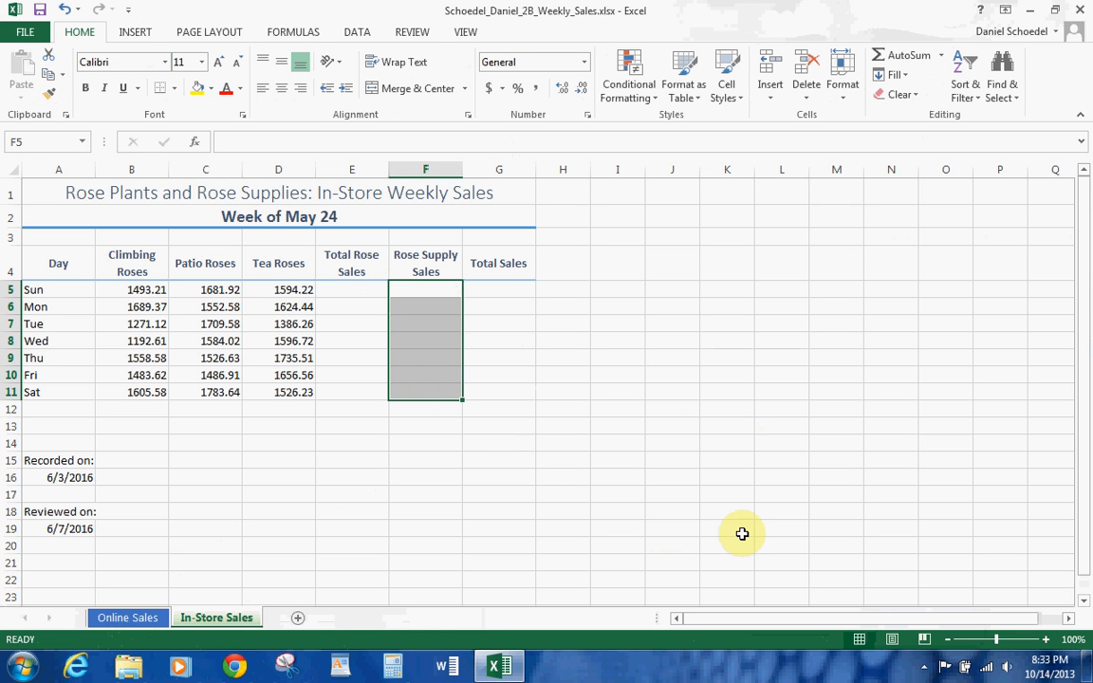
{"action": "left_click", "coordinate": [923, 665]}
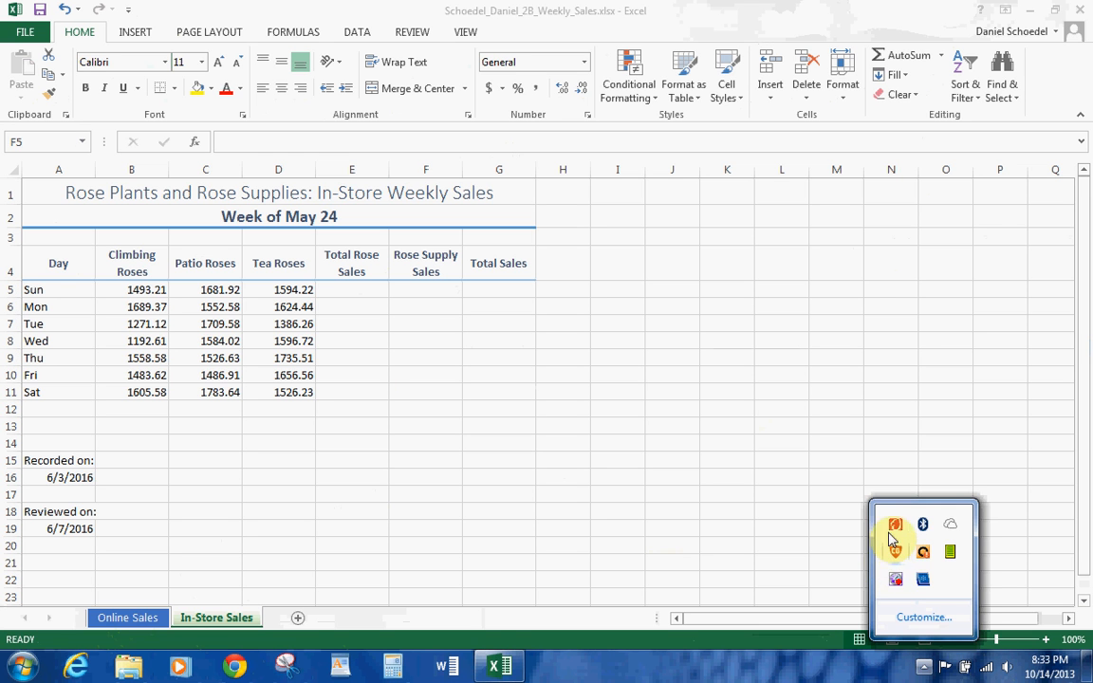
{"action": "right_click", "coordinate": [899, 583]}
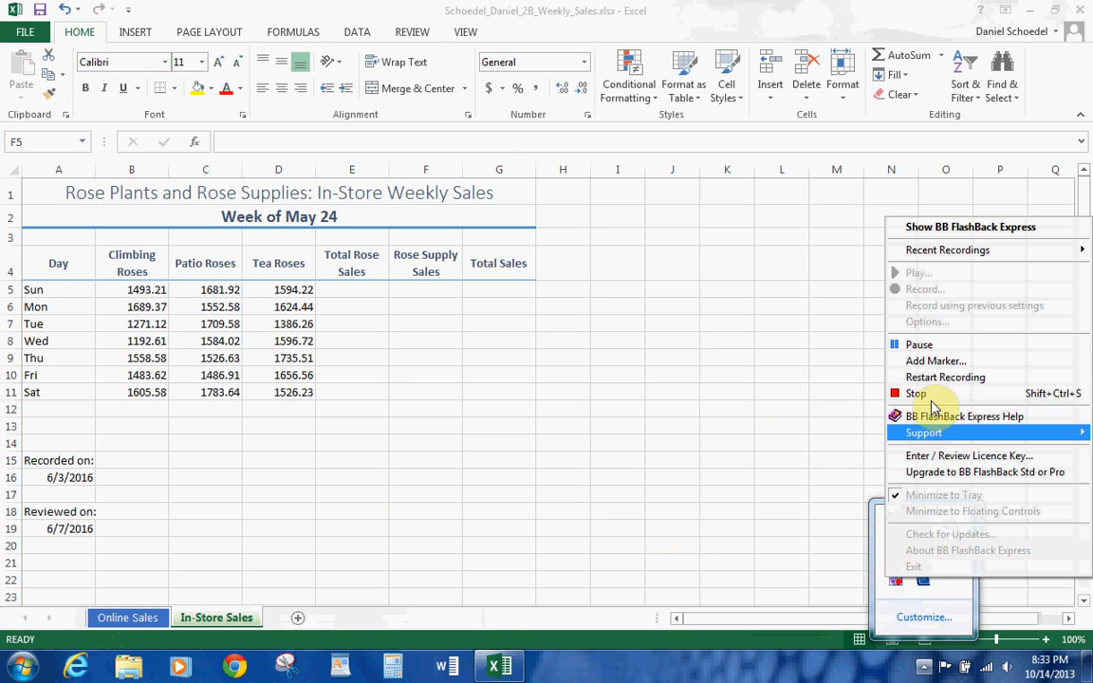
{"action": "left_click", "coordinate": [936, 343]}
{"action": "left_click", "coordinate": [938, 350]}
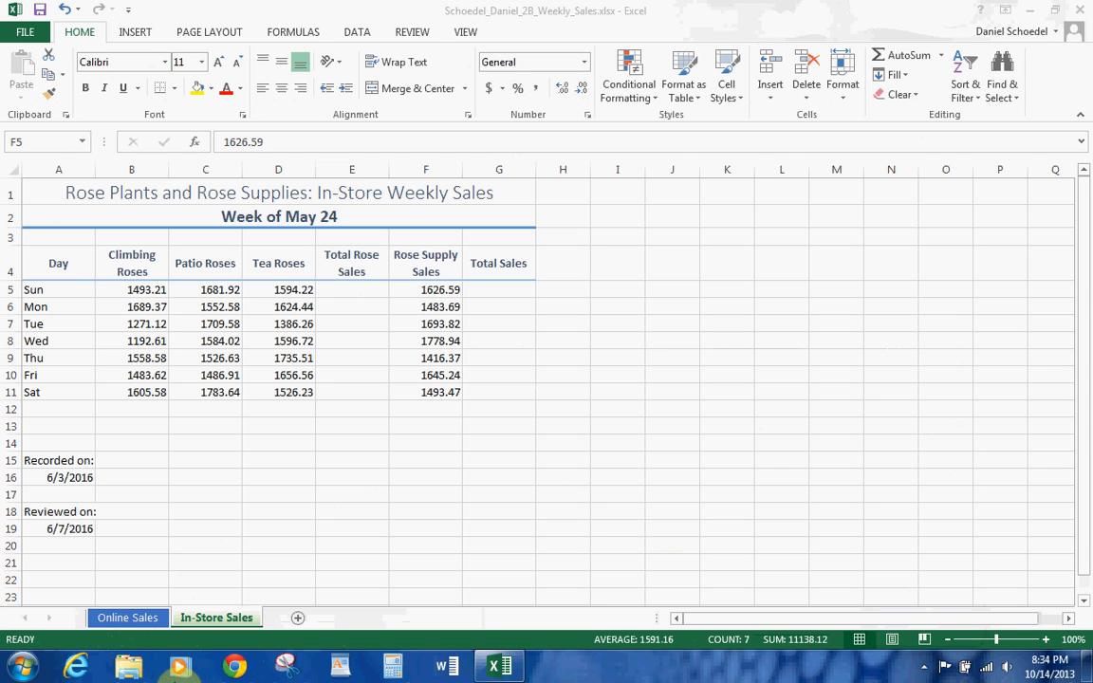
- Switch to Online Sales and group all sheets from there
{"action": "left_click", "coordinate": [121, 624]}
{"action": "right_click", "coordinate": [121, 624]}
{"action": "left_click", "coordinate": [164, 604]}
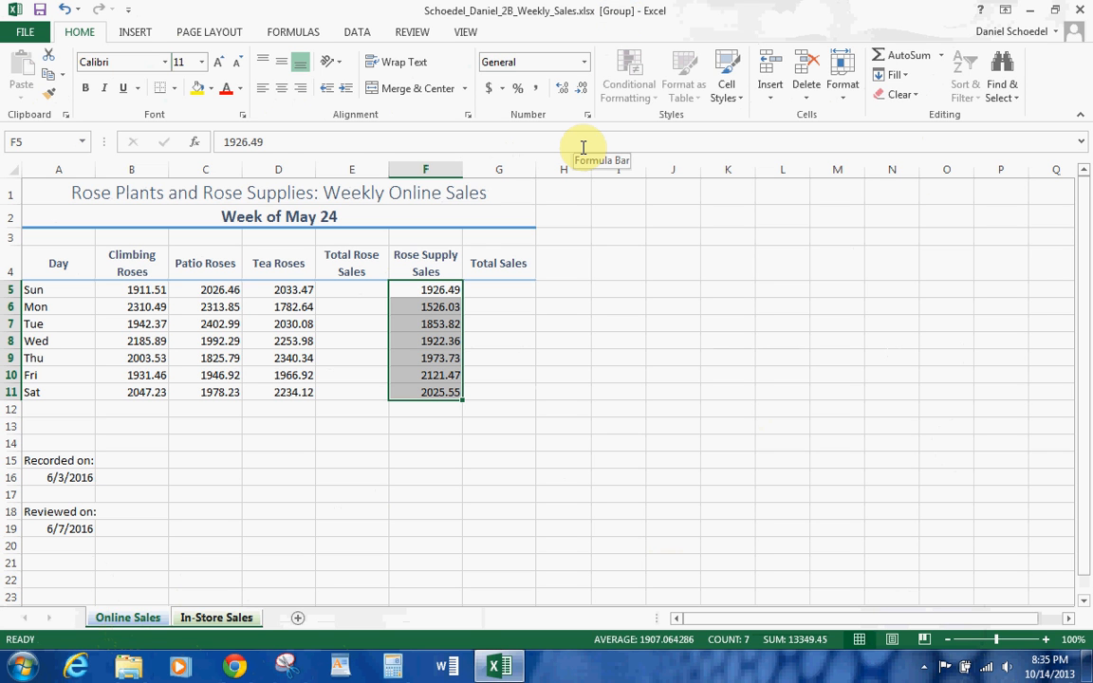
- Sum B5:D5 in the Total Rose Sales cell E5 and fill the formula down to E11
{"action": "left_click", "coordinate": [341, 289]}
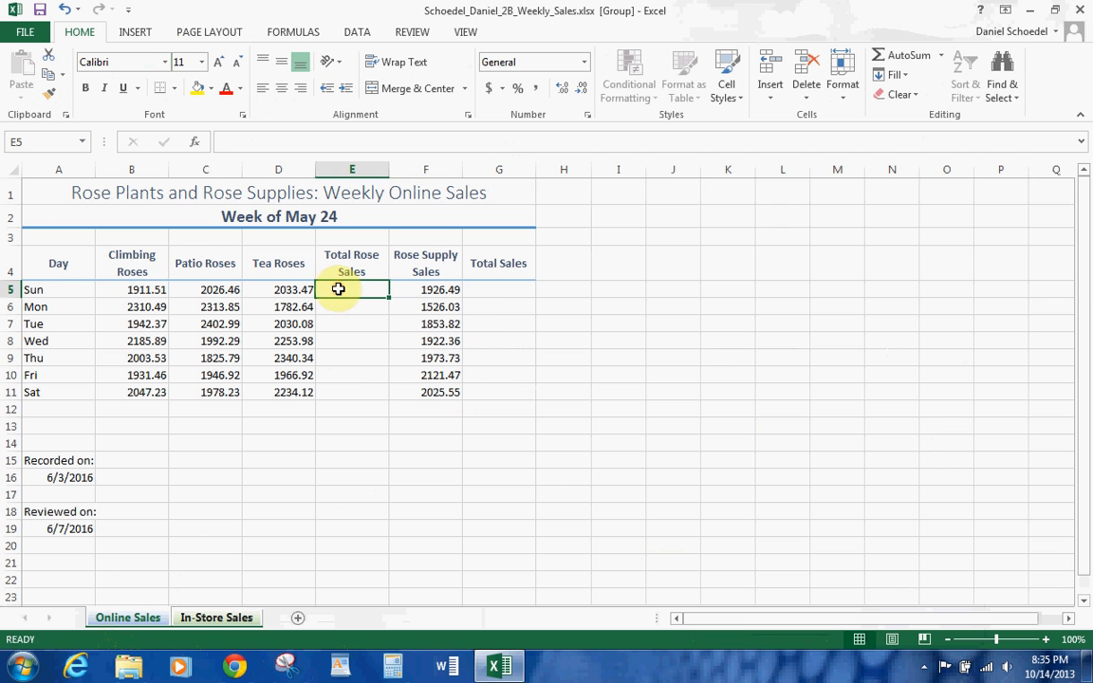
{"action": "left_click", "coordinate": [908, 57]}
{"action": "left_click", "coordinate": [908, 57]}
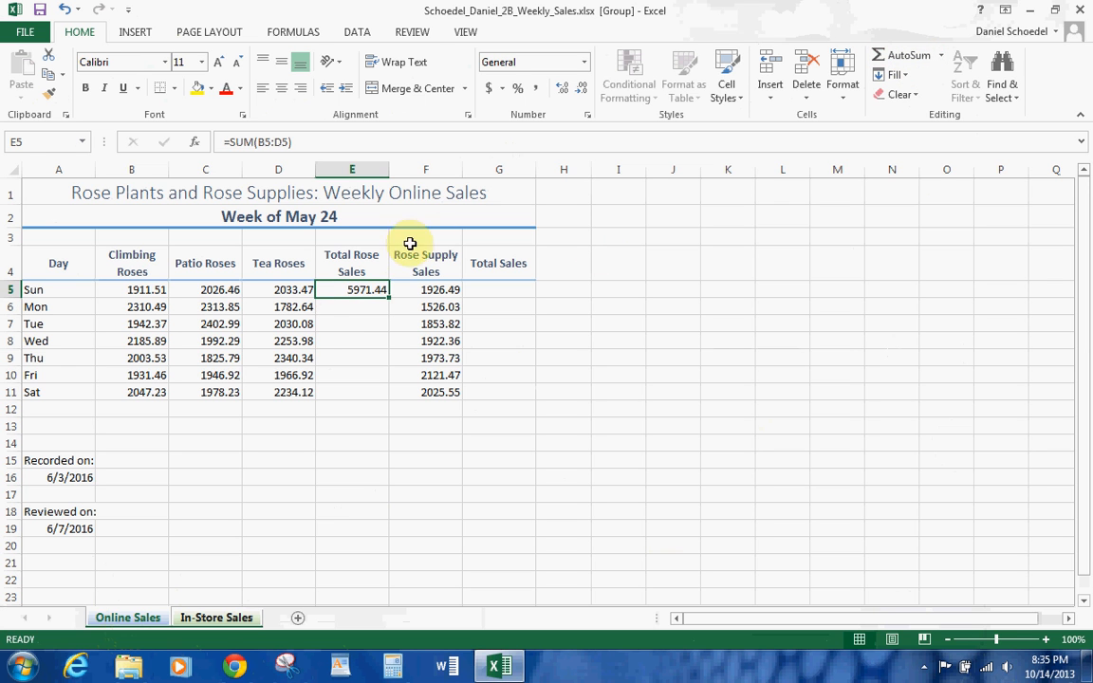
{"action": "left_click_drag", "start_coordinate": [392, 298], "coordinate": [394, 398]}
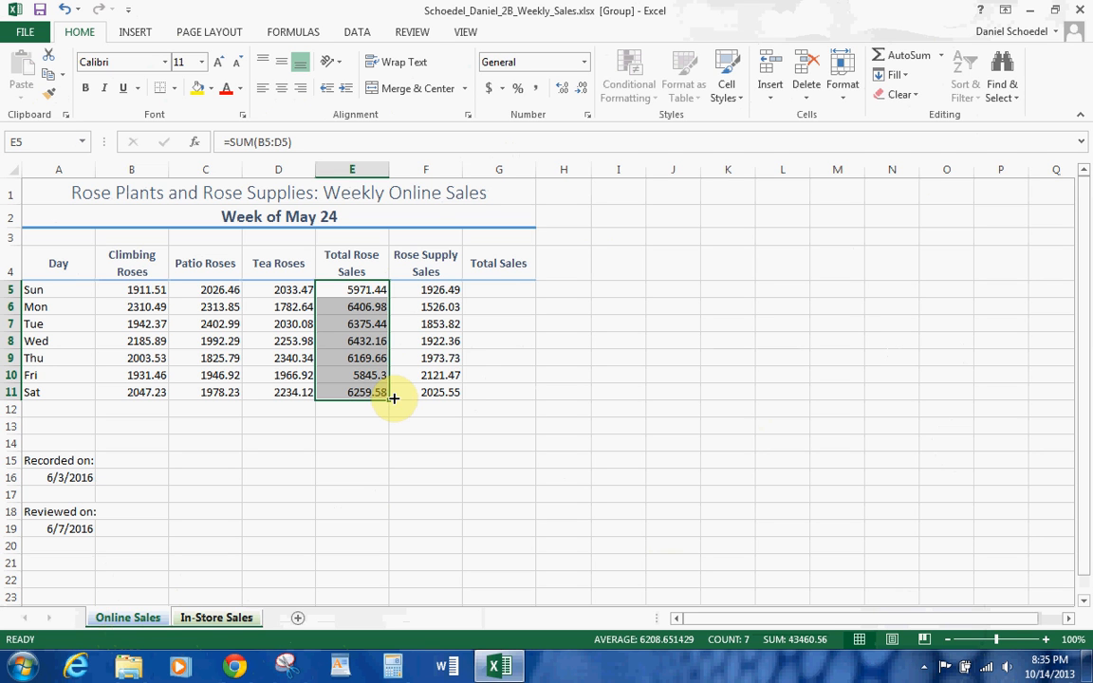
- Enter the formula =E5+F5 in the Total Sales cell G5 and fill it down to G11
{"action": "left_click", "coordinate": [498, 290]}
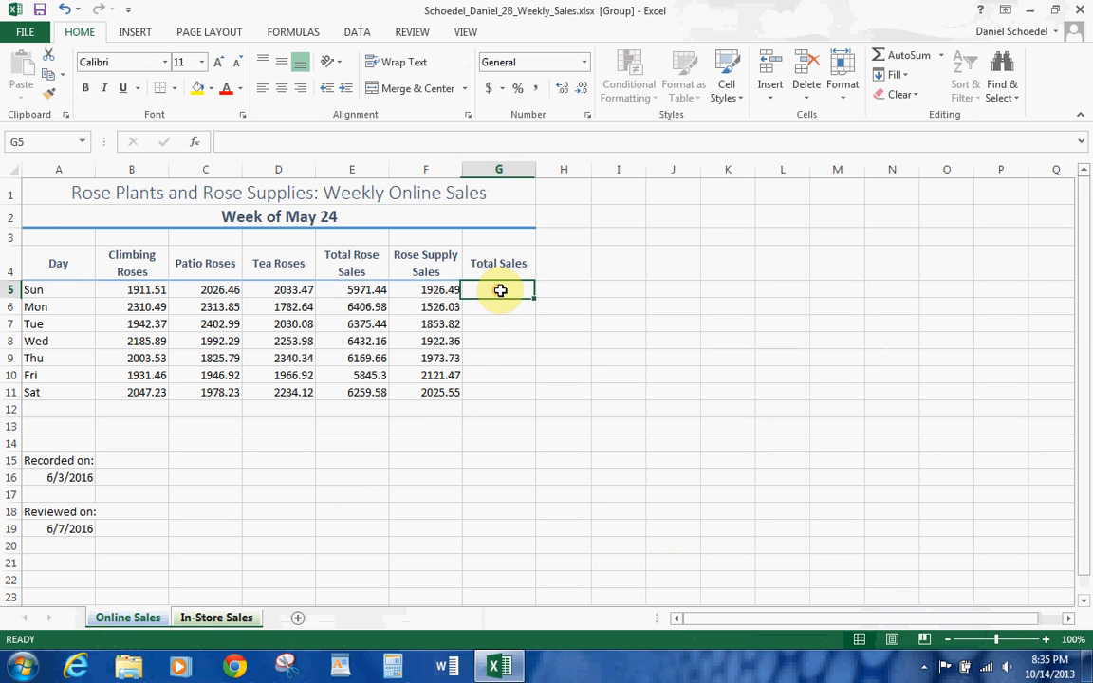
{"action": "type", "text": "="}
{"action": "left_click", "coordinate": [354, 287]}
{"action": "type", "text": "+"}
{"action": "left_click", "coordinate": [425, 290]}
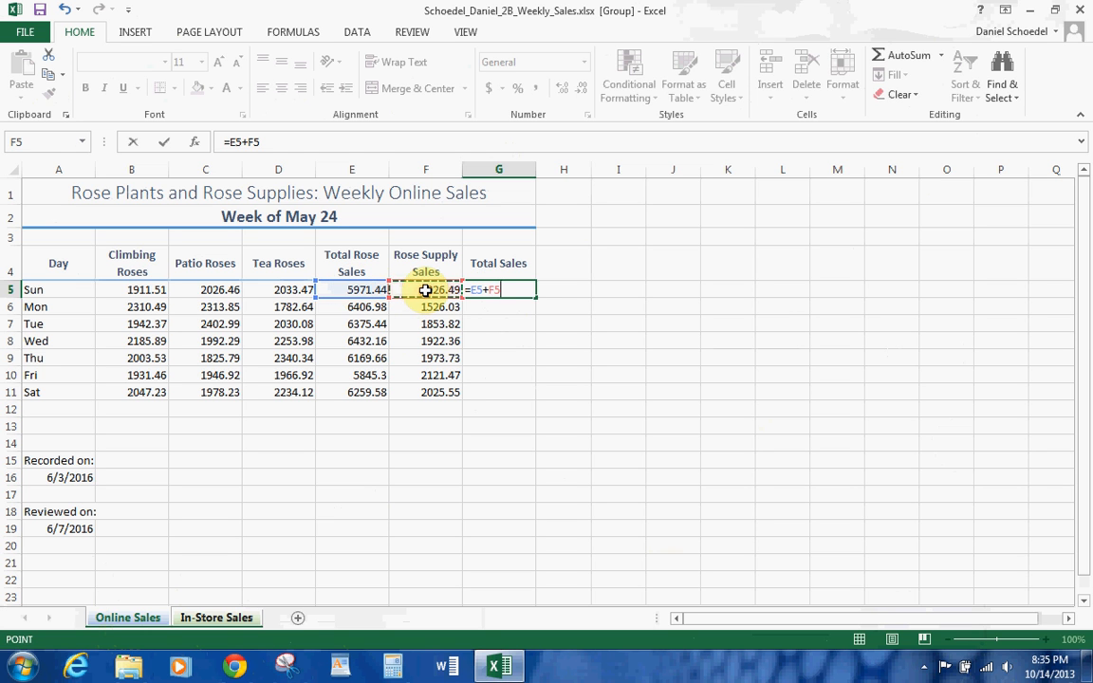
{"action": "key", "text": "Return"}
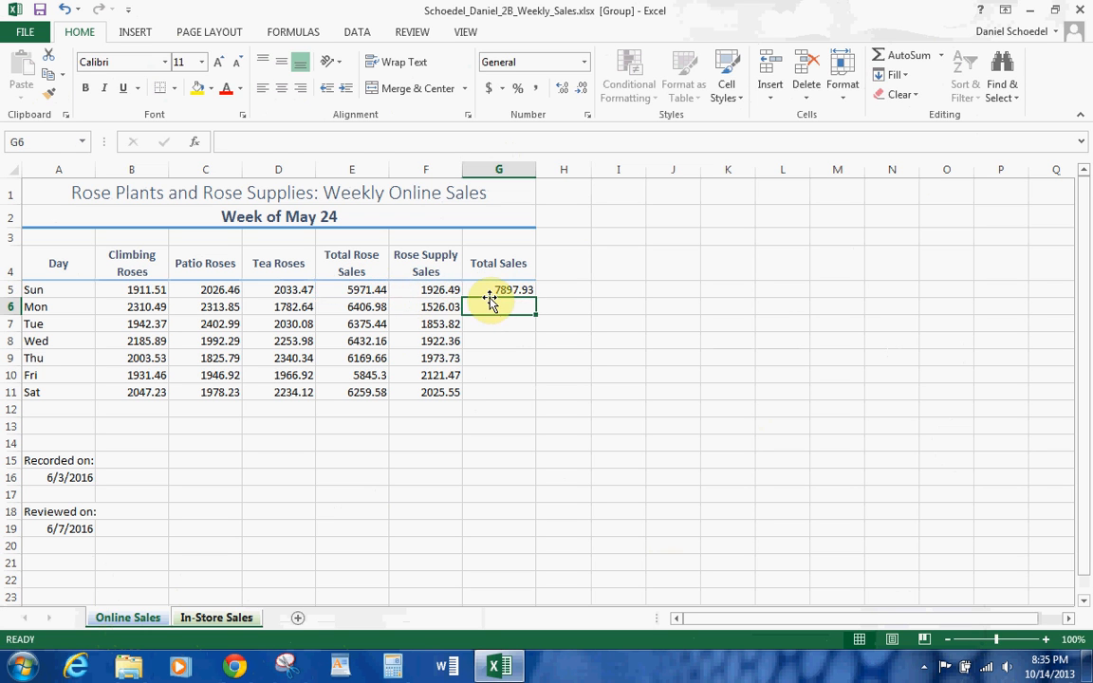
{"action": "left_click", "coordinate": [496, 291]}
{"action": "left_click_drag", "start_coordinate": [535, 297], "coordinate": [511, 405]}
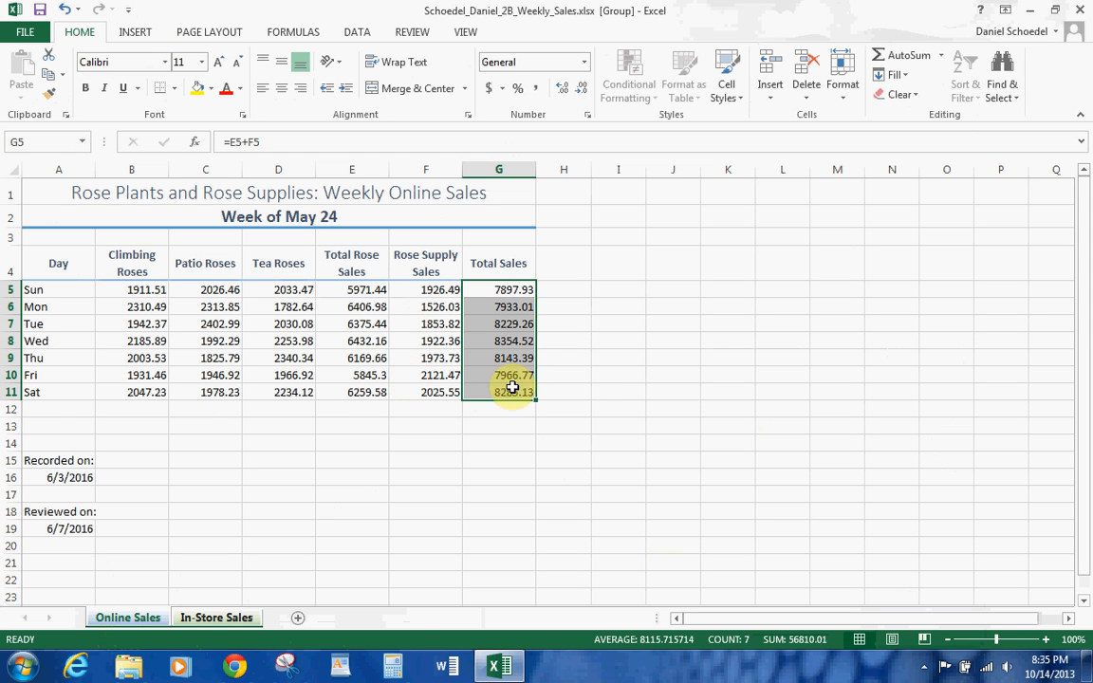
- Enter the row label Total in cell A12
{"action": "left_click", "coordinate": [39, 406]}
{"action": "type", "text": "Tota"}
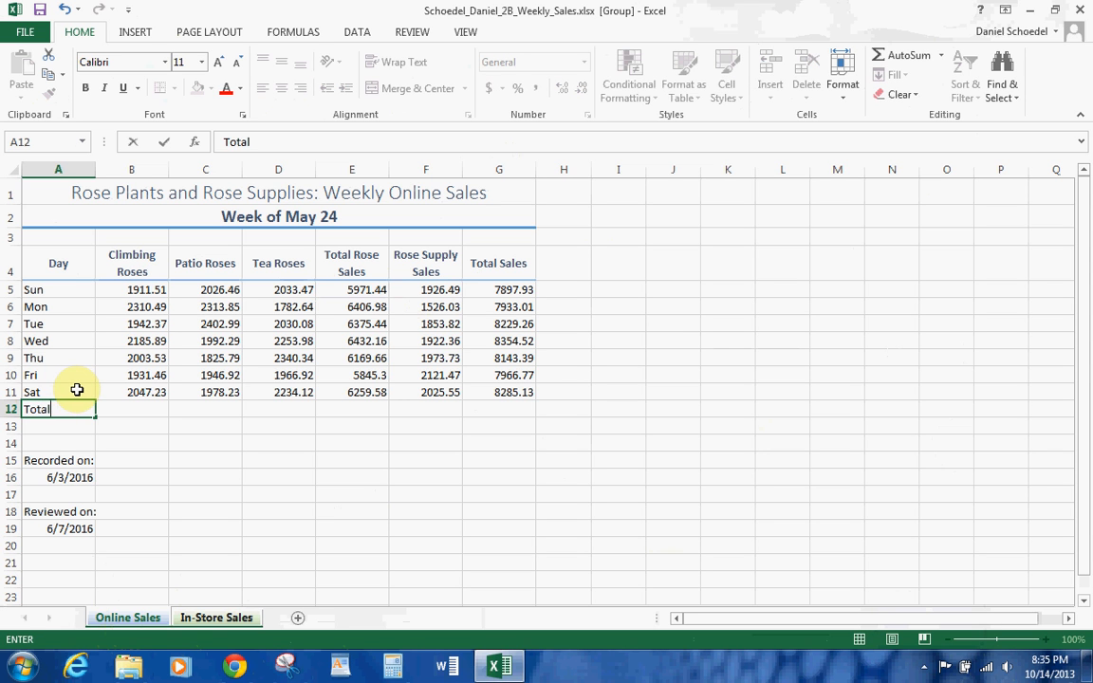
{"action": "type", "text": "l"}
{"action": "left_click", "coordinate": [285, 358]}
- Use AutoSum on the range B5:G12 to fill the Total row with column sums
{"action": "left_click", "coordinate": [141, 291]}
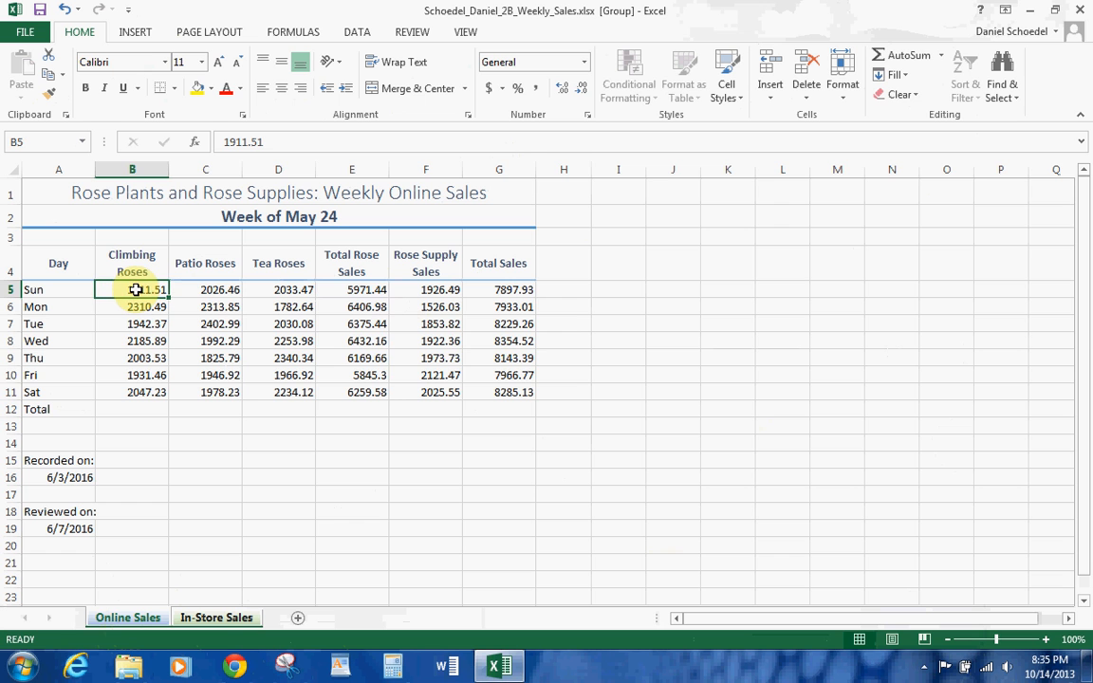
{"action": "left_click_drag", "start_coordinate": [136, 290], "coordinate": [508, 408]}
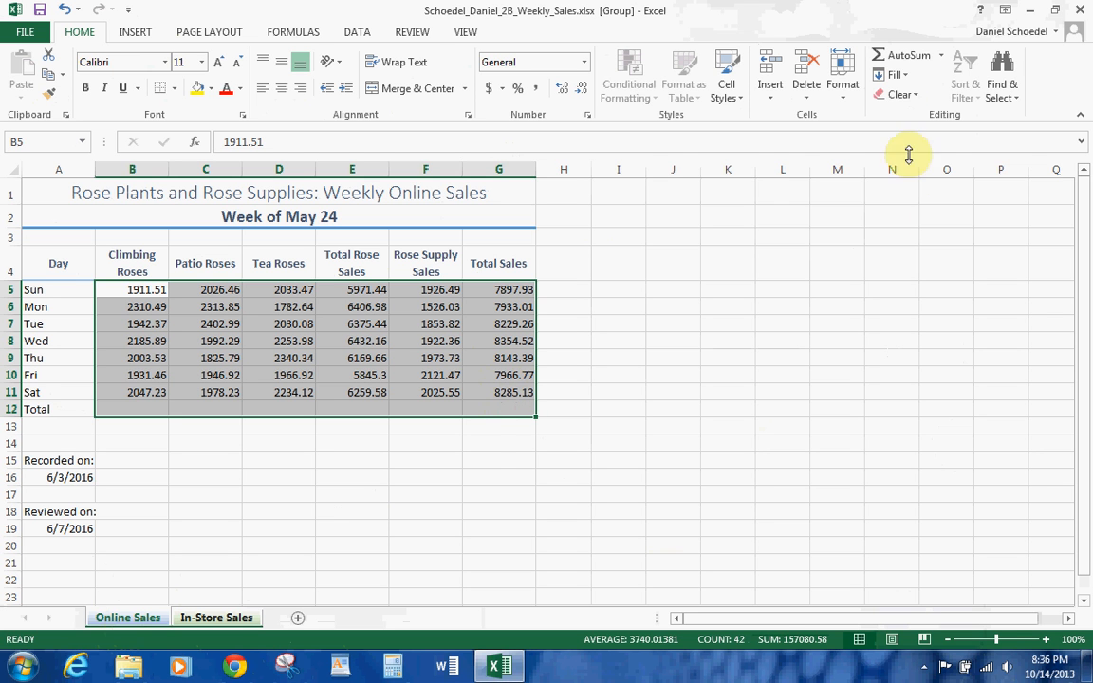
{"action": "left_click", "coordinate": [904, 59]}
{"action": "key", "text": "ctrl+z"}
{"action": "left_click_drag", "start_coordinate": [123, 289], "coordinate": [524, 406]}
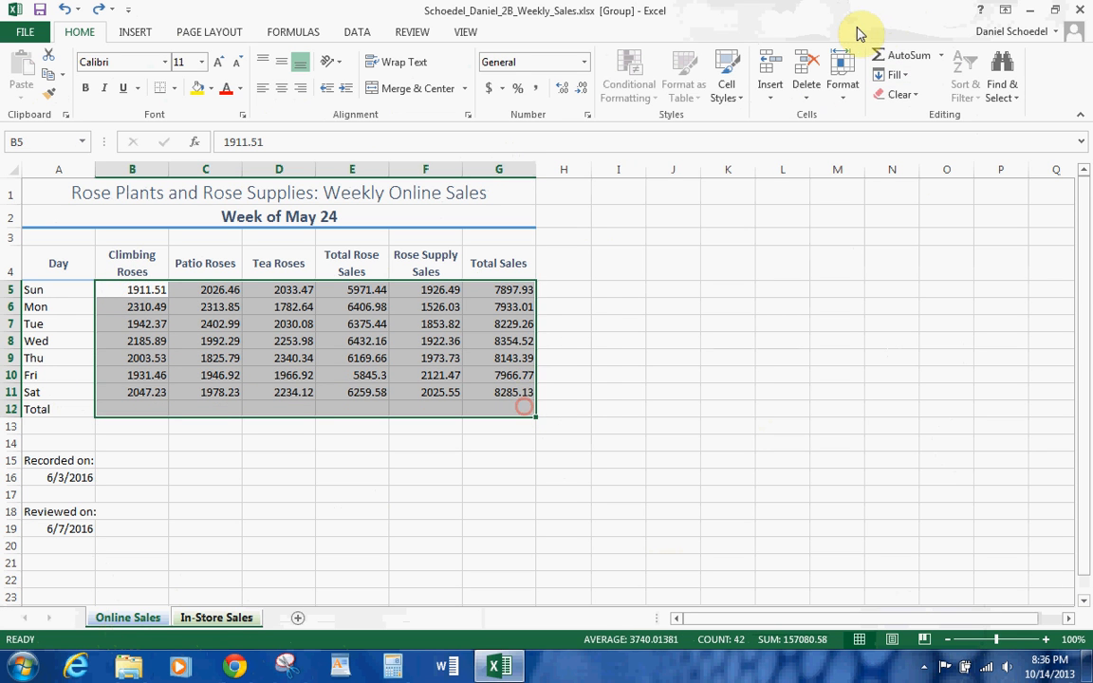
{"action": "left_click", "coordinate": [901, 57]}
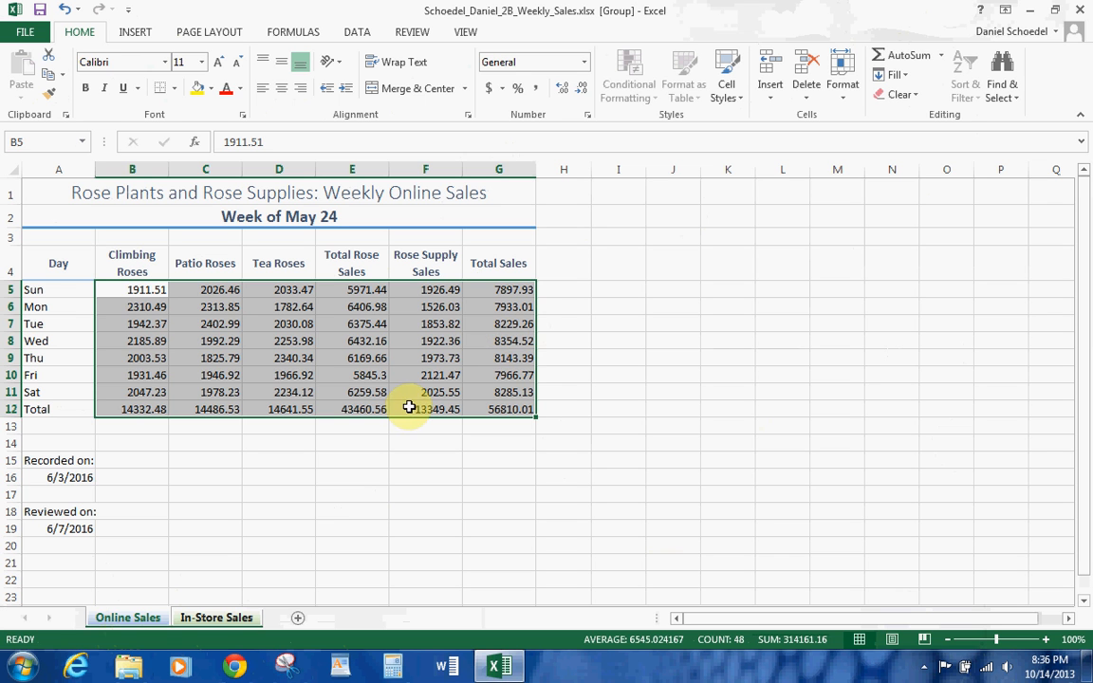
- Apply the Heading 4 cell style to the row labels in A5:A12
{"action": "left_click_drag", "start_coordinate": [36, 290], "coordinate": [48, 408]}
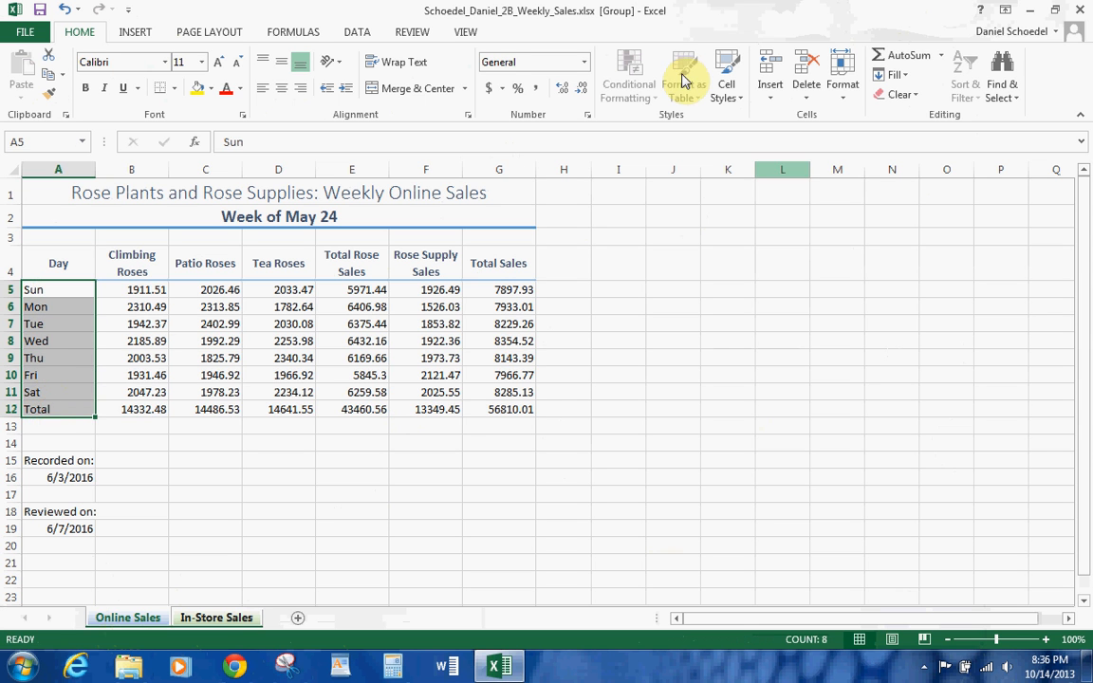
{"action": "left_click", "coordinate": [726, 95]}
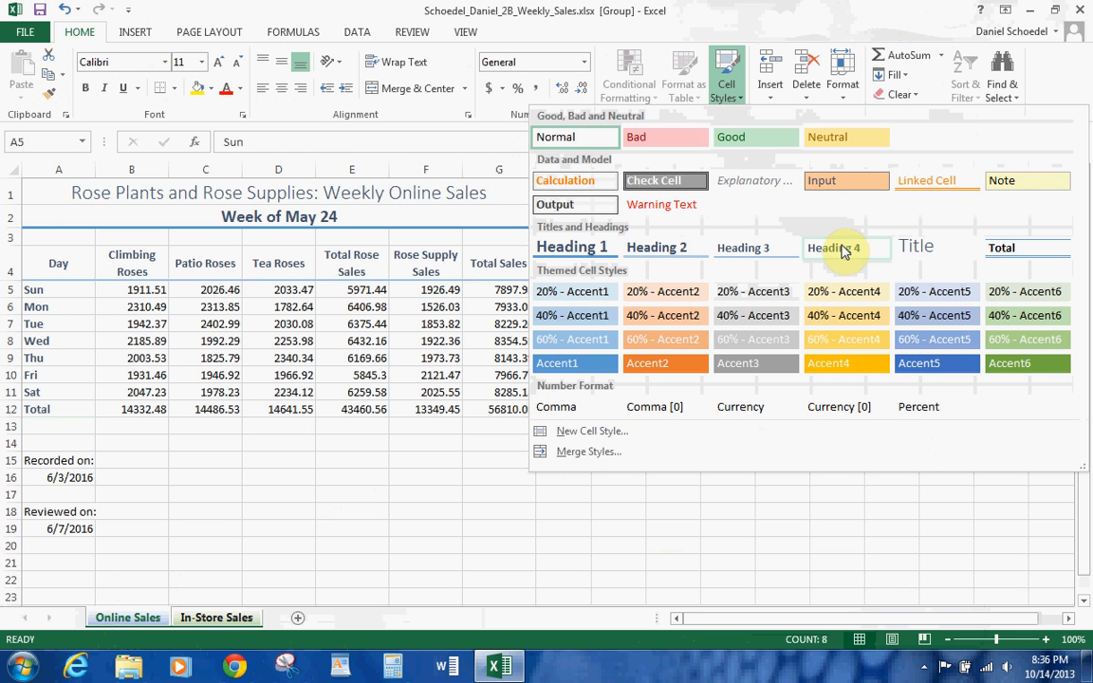
{"action": "left_click", "coordinate": [841, 248]}
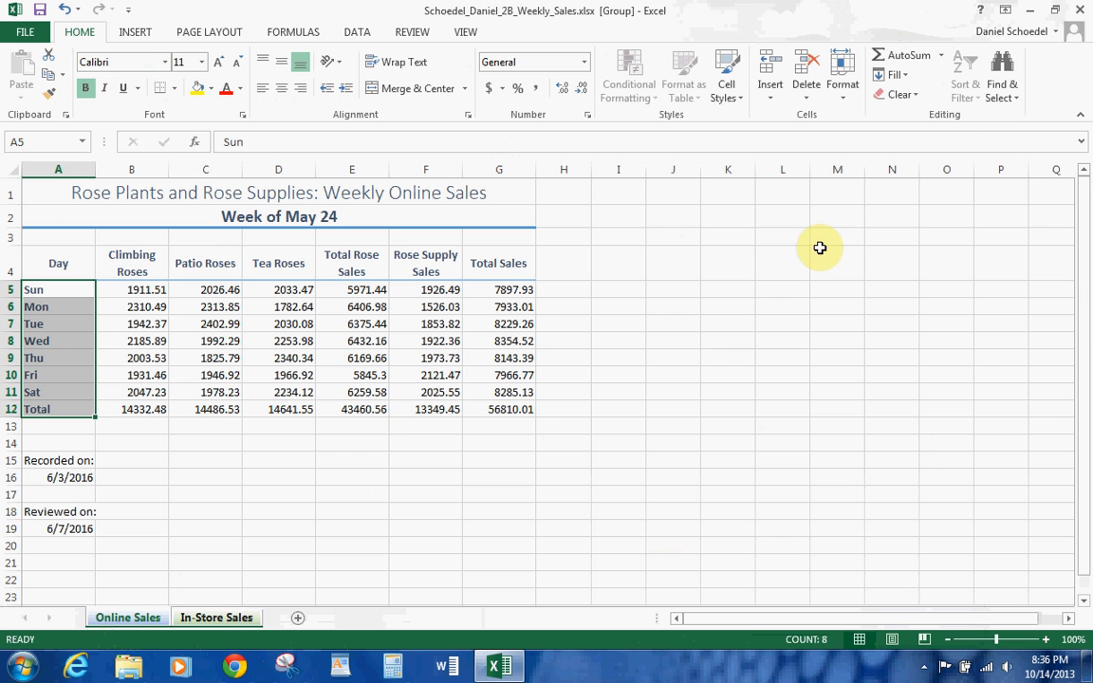
- Apply the Accounting Number Format to B5:G5 and B12:G12, and the Comma Style to B6:G11
{"action": "left_click_drag", "start_coordinate": [142, 289], "coordinate": [489, 294]}
{"action": "left_click_drag", "start_coordinate": [141, 409], "coordinate": [503, 407], "text": "ctrl"}
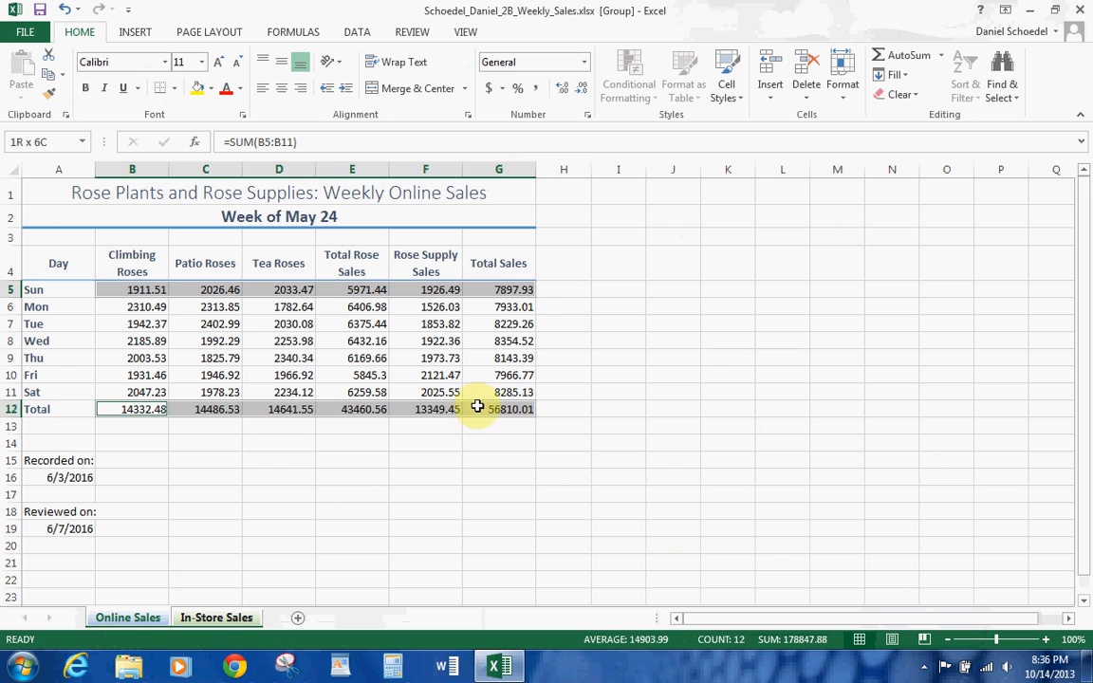
{"action": "left_click", "coordinate": [489, 88]}
{"action": "left_click_drag", "start_coordinate": [128, 306], "coordinate": [495, 385]}
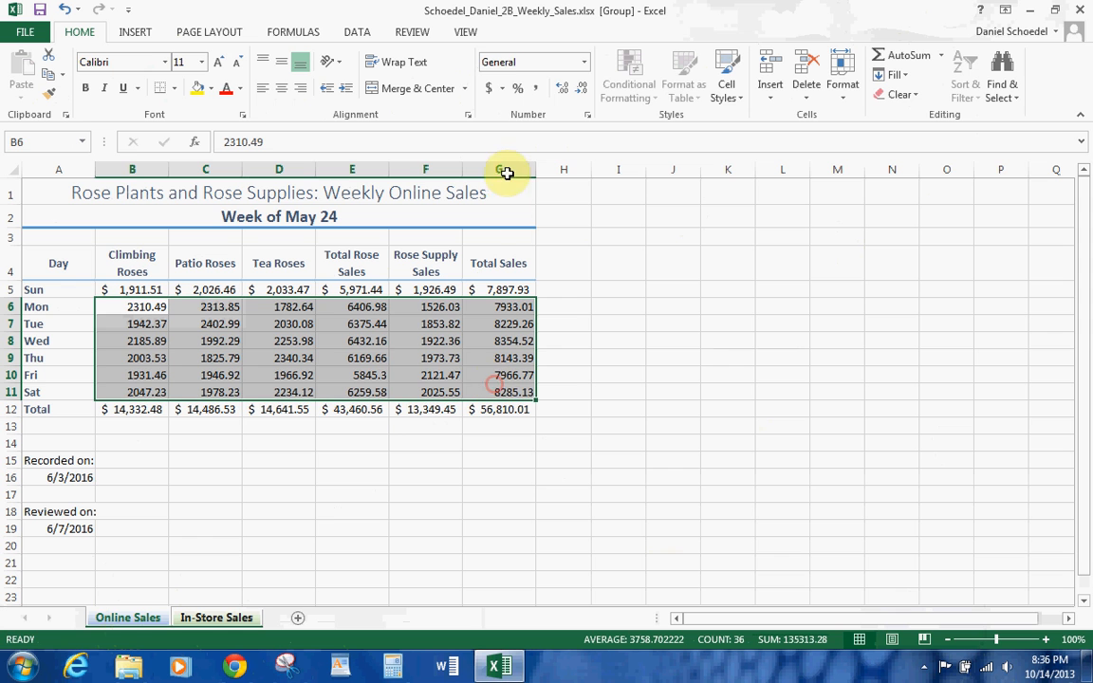
{"action": "left_click", "coordinate": [537, 90]}
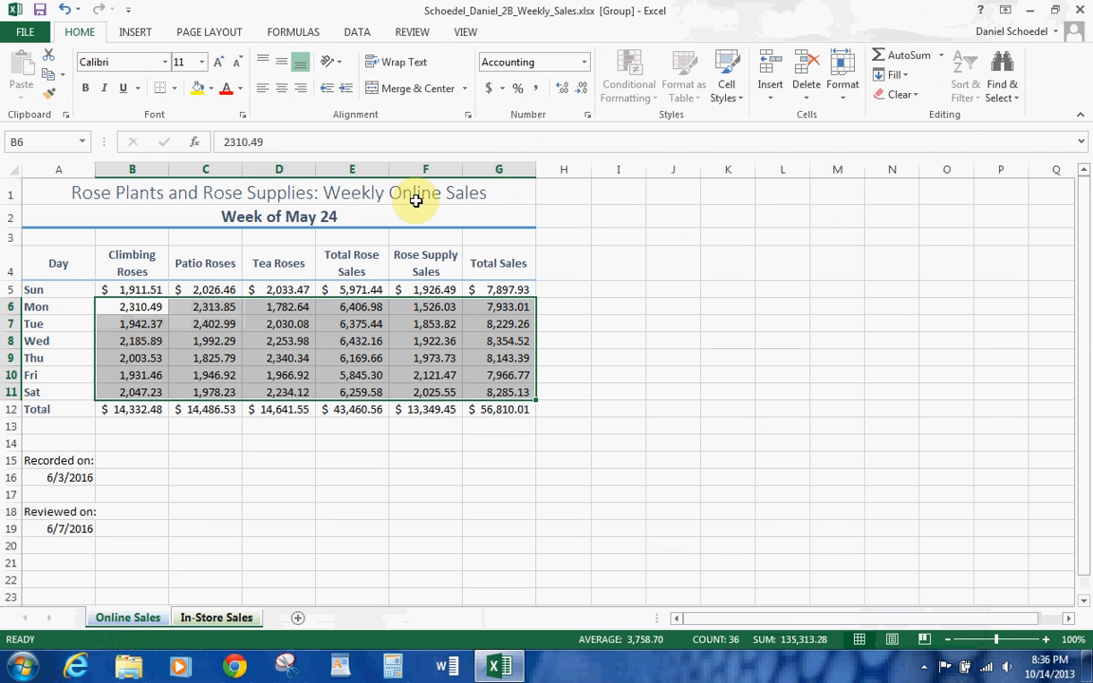
- Check the grouped formatting and totals on In-Store Sales, and regroup all sheets from Online Sales
{"action": "left_click", "coordinate": [224, 616]}
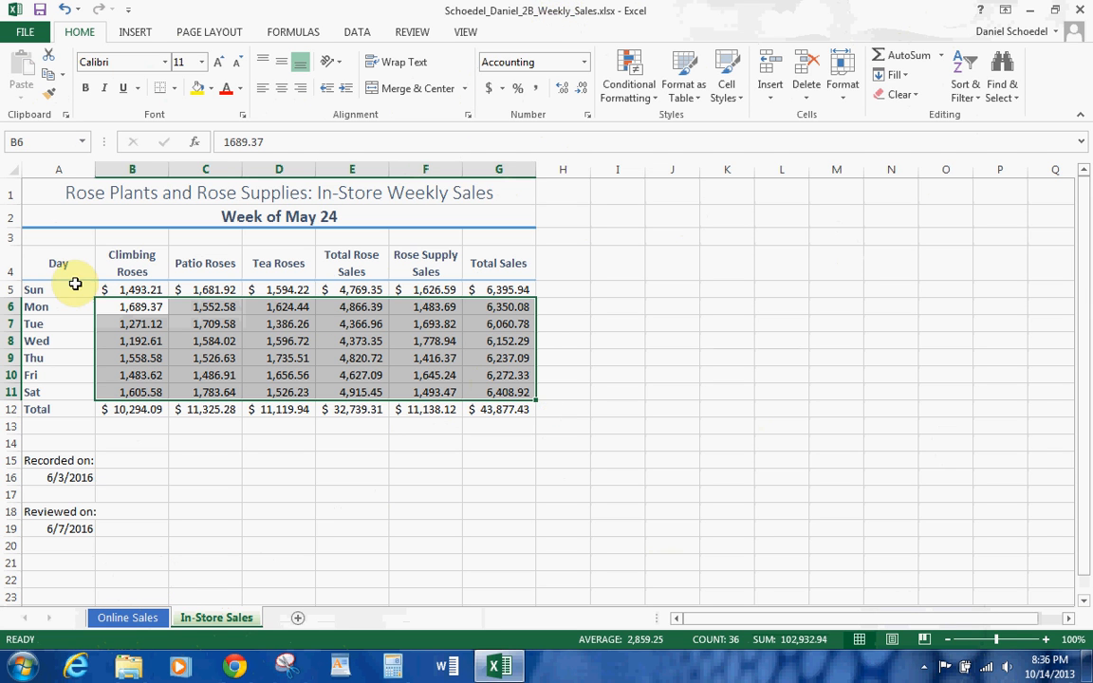
{"action": "left_click", "coordinate": [127, 618]}
{"action": "right_click", "coordinate": [127, 618]}
{"action": "left_click", "coordinate": [196, 604]}
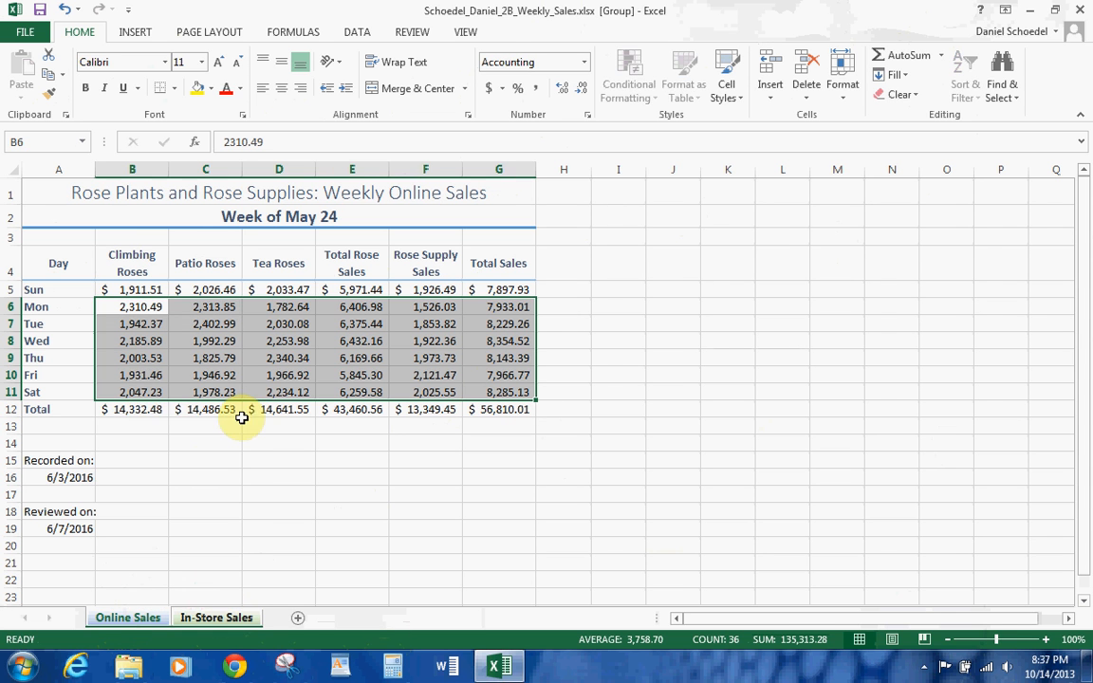
- Apply the Total cell style to B12:G12 on both sheets, and ungroup them with Online Sales active
{"action": "left_click_drag", "start_coordinate": [144, 403], "coordinate": [531, 410]}
{"action": "left_click", "coordinate": [727, 88]}
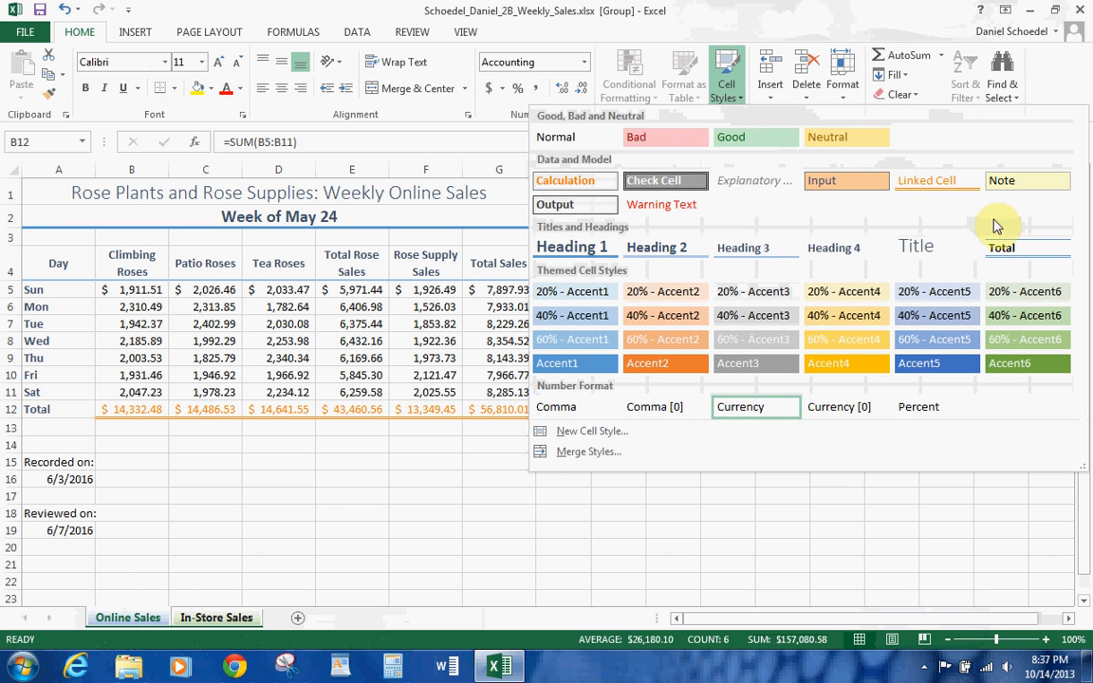
{"action": "left_click", "coordinate": [1011, 250]}
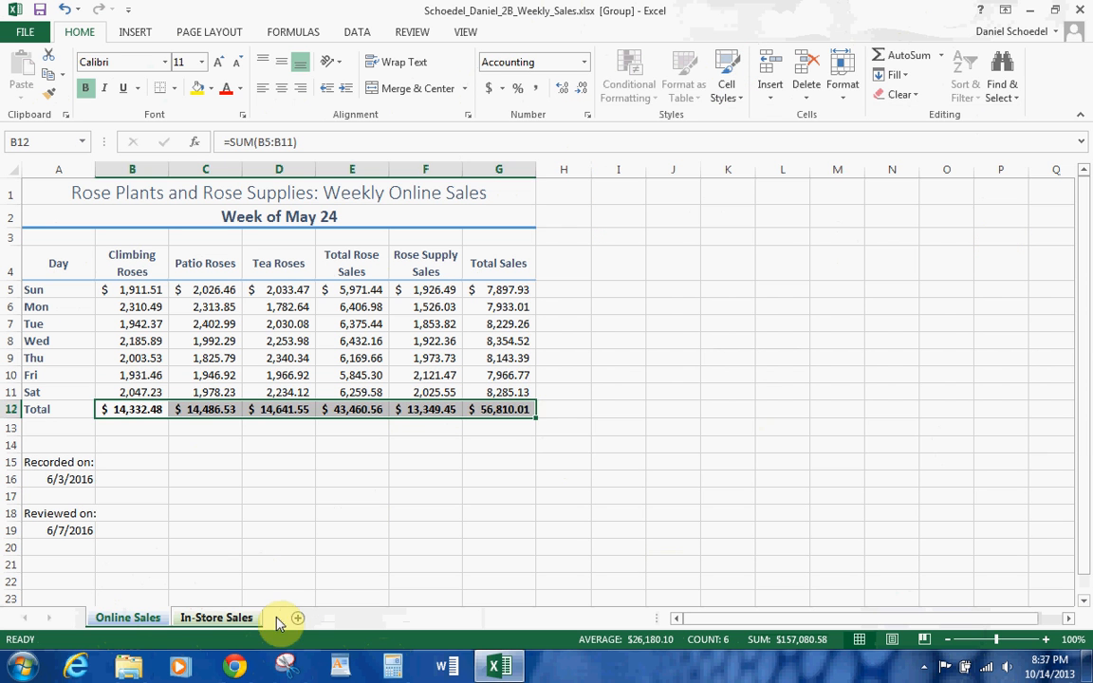
{"action": "left_click", "coordinate": [198, 617]}
{"action": "left_click", "coordinate": [138, 617]}
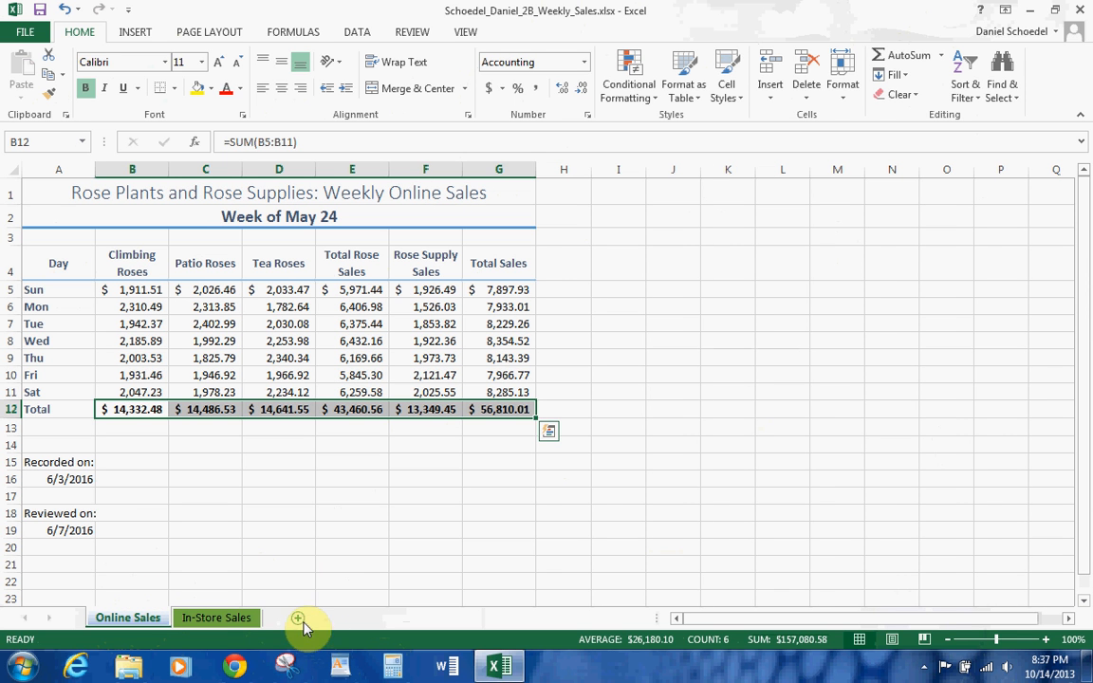
- Insert a new worksheet after Online Sales and rename it Summary
{"action": "left_click", "coordinate": [298, 620]}
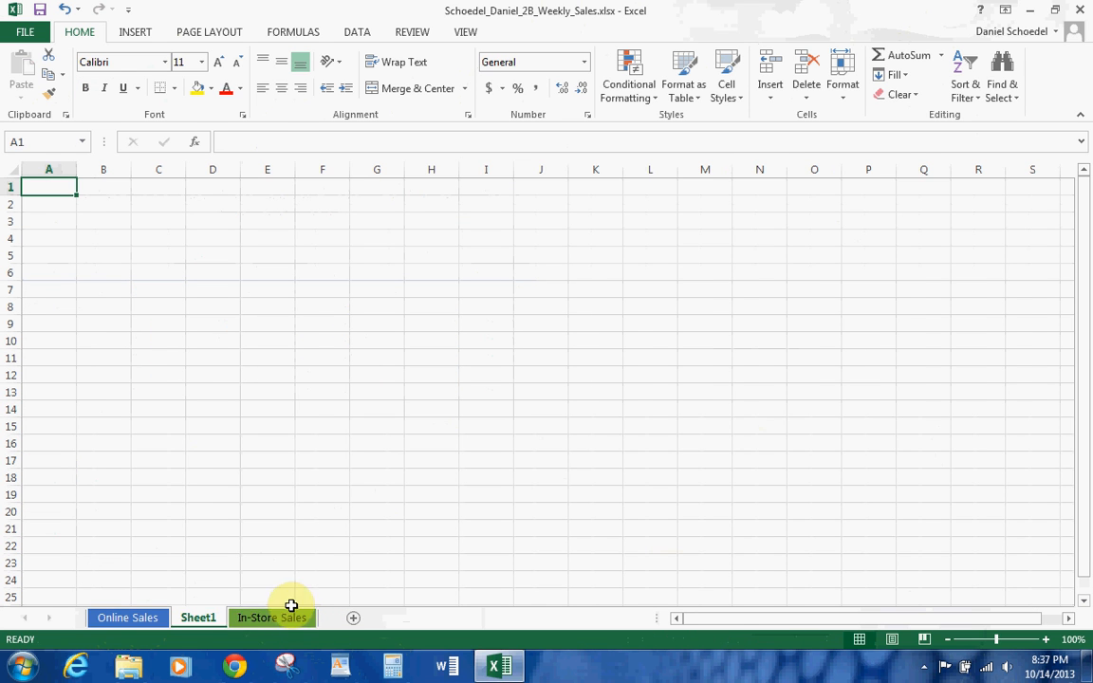
{"action": "right_click", "coordinate": [196, 618]}
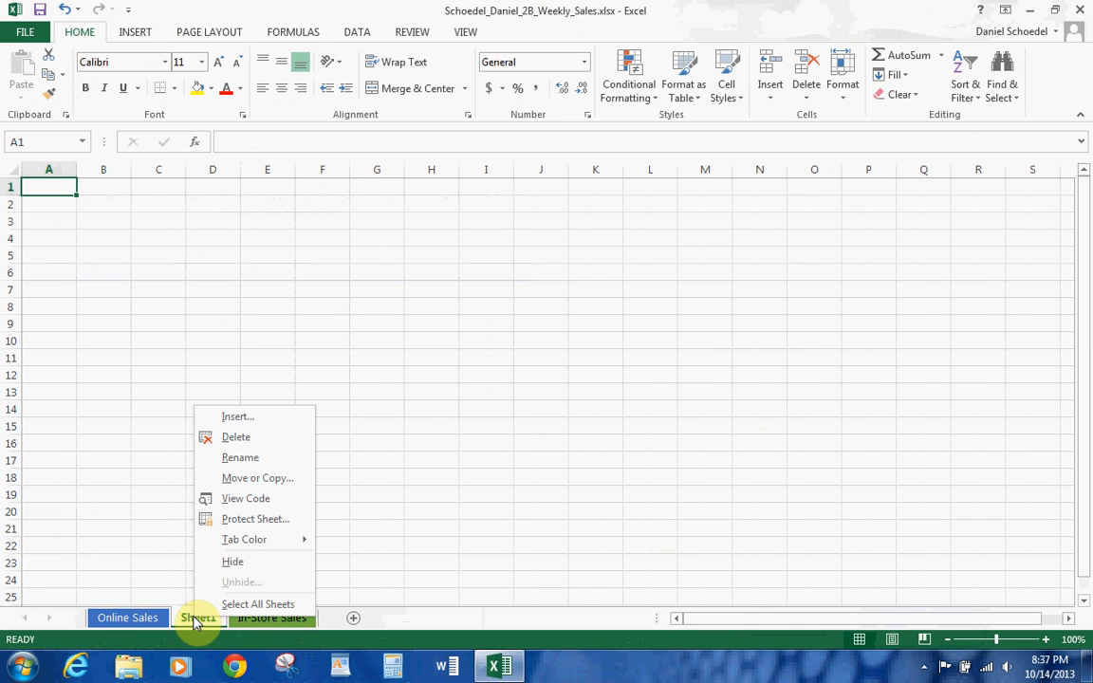
{"action": "left_click", "coordinate": [254, 460]}
{"action": "type", "text": "Summaqry"}
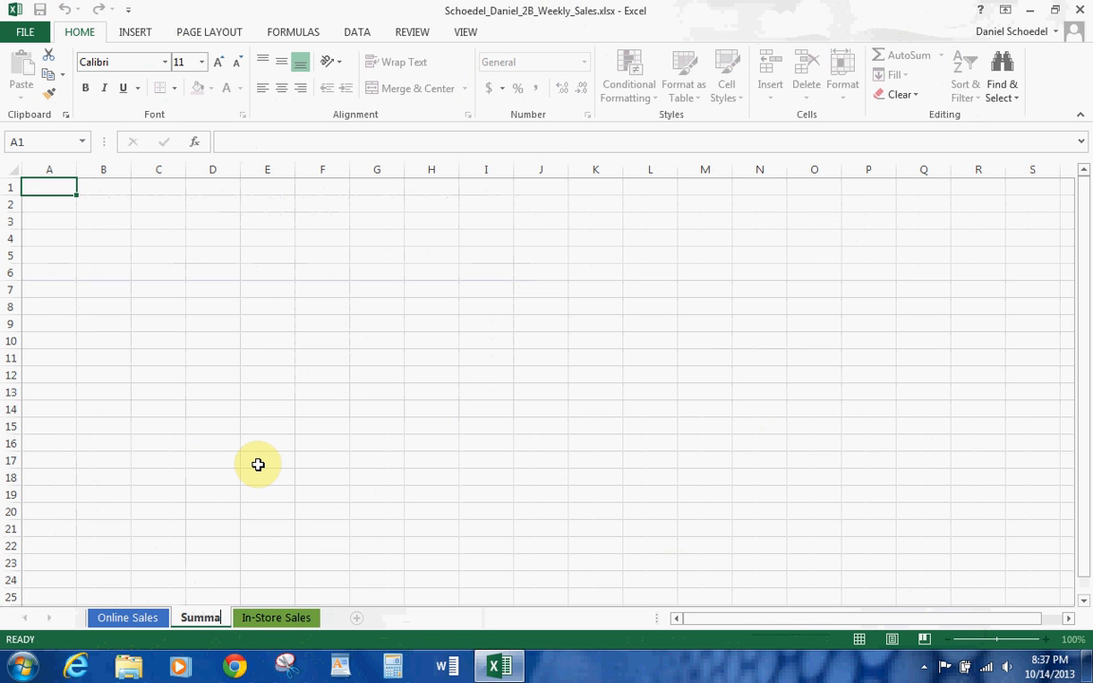
{"action": "key", "text": "BackSpace"}
{"action": "key", "text": "BackSpace"}
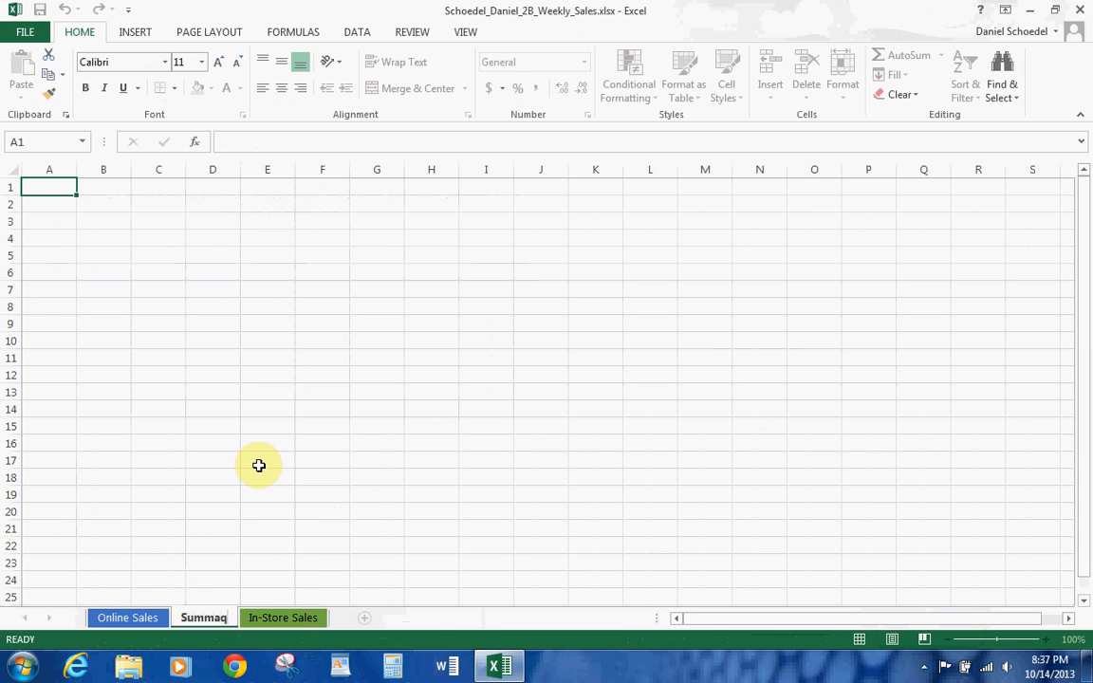
{"action": "key", "text": "BackSpace"}
{"action": "type", "text": "ry"}
{"action": "key", "text": "Return"}
- Move the Summary sheet before Online Sales and give its sheet tab the gold theme color
{"action": "left_click_drag", "start_coordinate": [217, 617], "coordinate": [106, 619]}
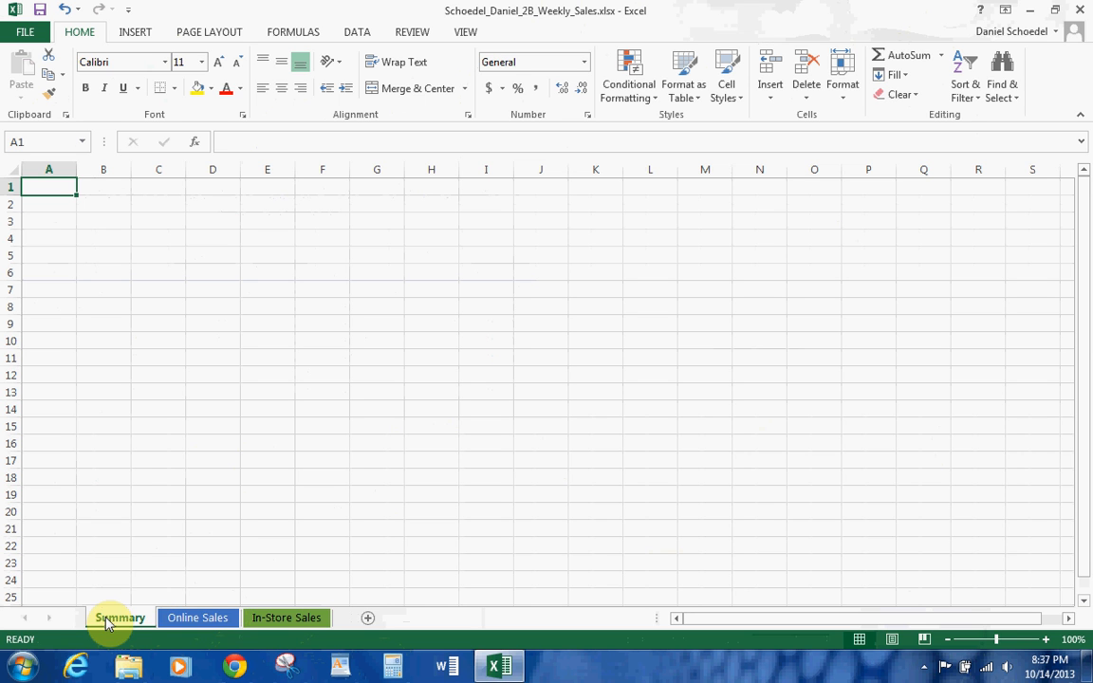
{"action": "right_click", "coordinate": [106, 620]}
{"action": "mouse_move", "coordinate": [166, 540]}
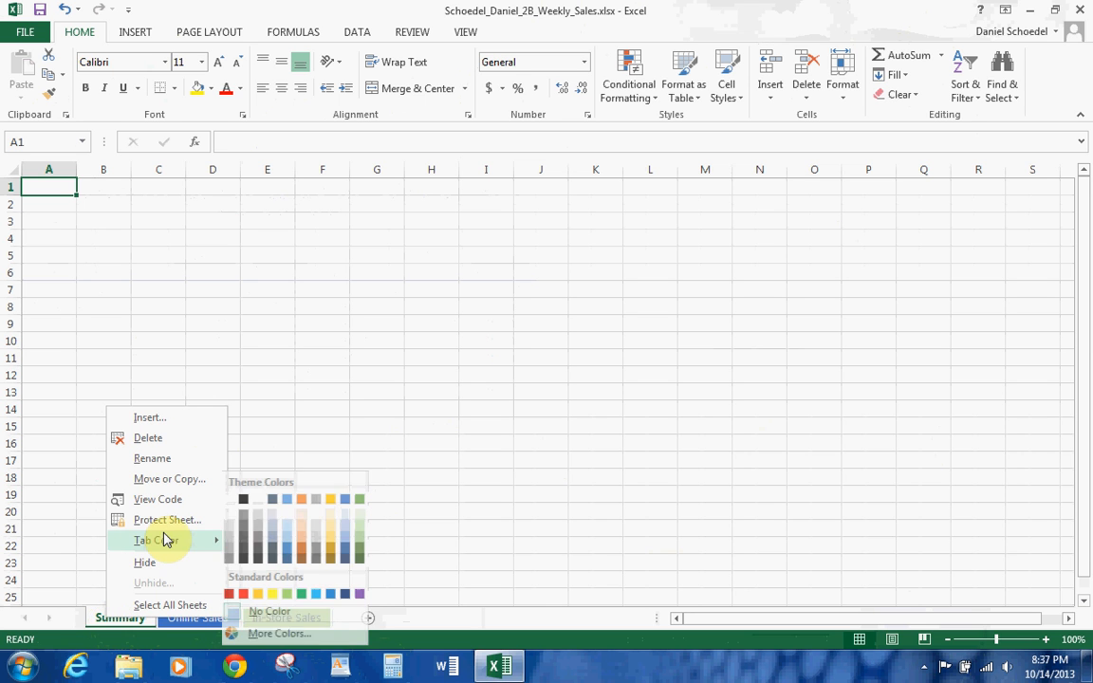
{"action": "left_click", "coordinate": [336, 500]}
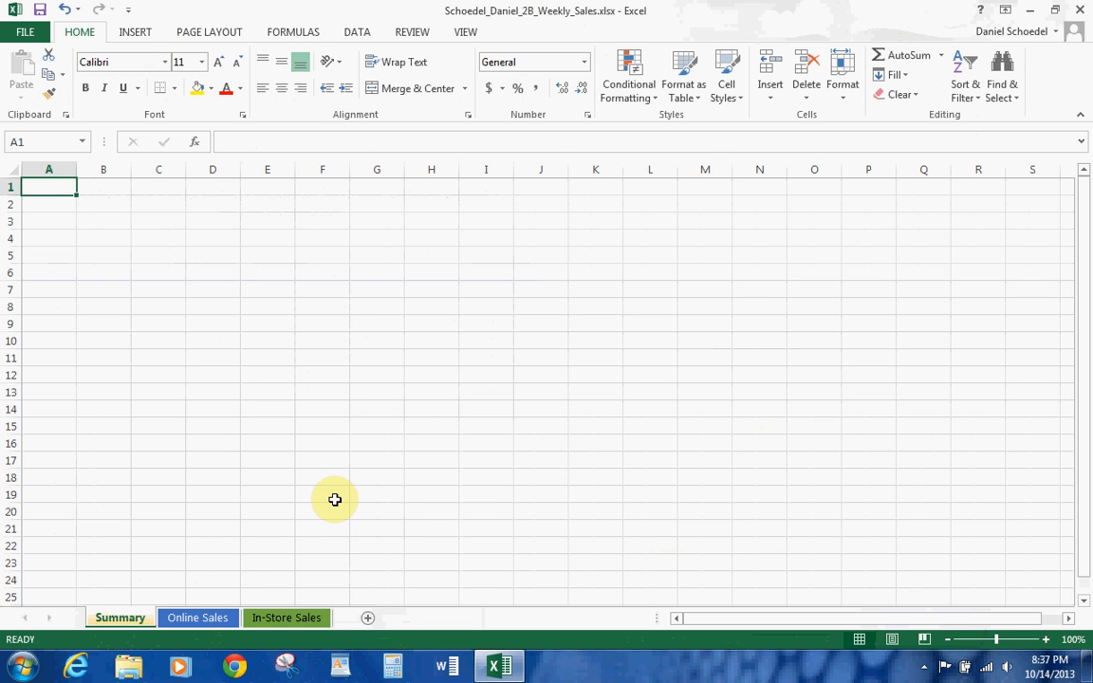
- Widen columns A through E equally on Summary, and enter Week of May 24 in cell A2
{"action": "left_click_drag", "start_coordinate": [54, 169], "coordinate": [256, 161]}
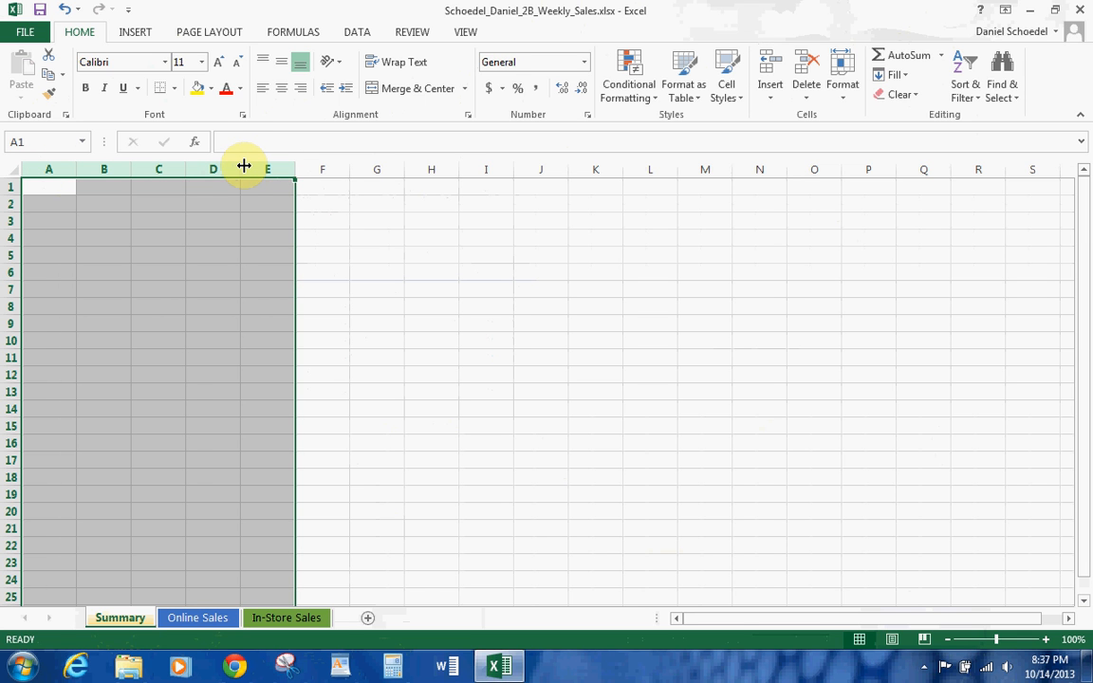
{"action": "left_click_drag", "start_coordinate": [244, 166], "coordinate": [284, 168]}
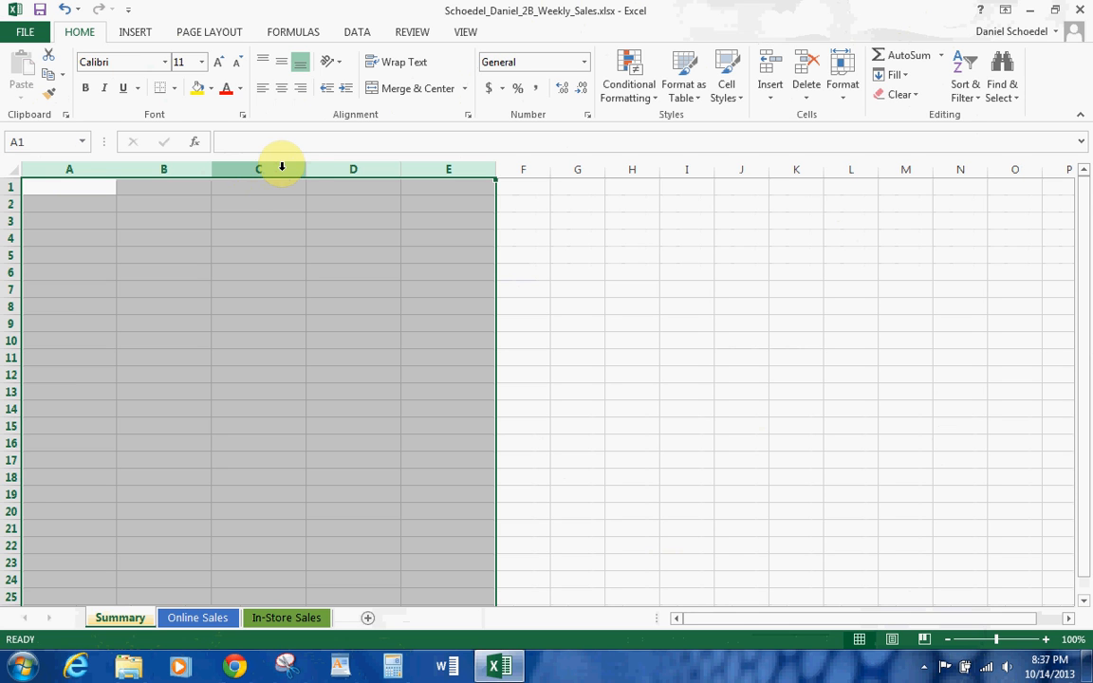
{"action": "left_click", "coordinate": [59, 203]}
{"action": "type", "text": "As of"}
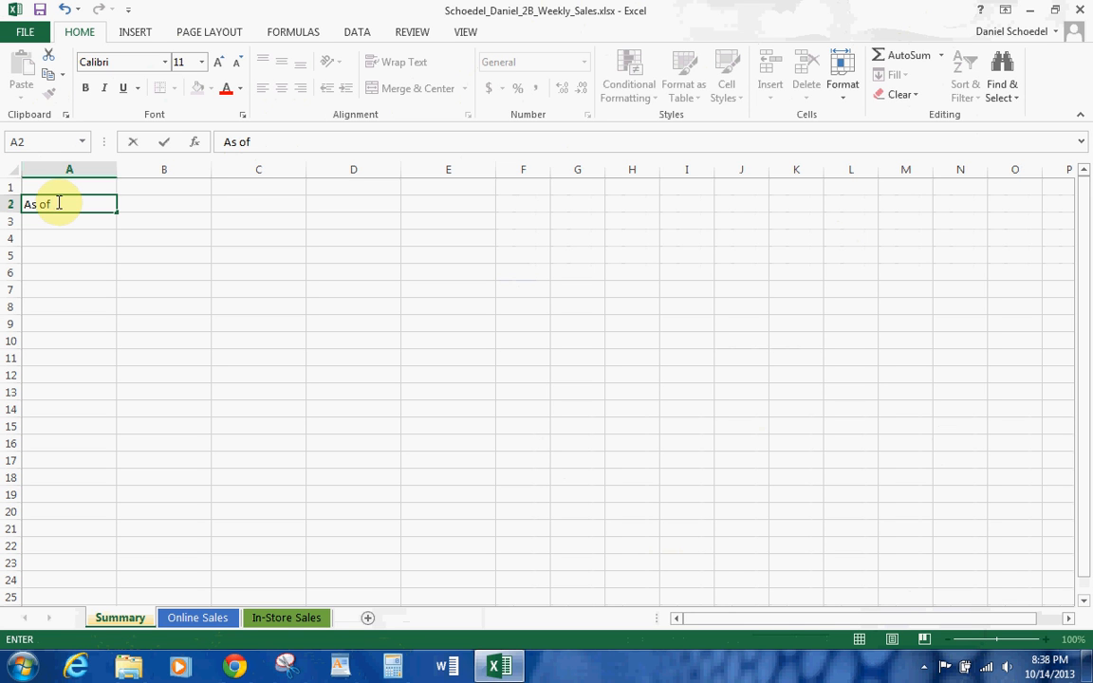
{"action": "key", "text": "BackSpace"}
{"action": "key", "text": "BackSpace"}
{"action": "key", "text": "BackSpace"}
{"action": "key", "text": "BackSpace"}
{"action": "type", "text": "Week of May 24"}
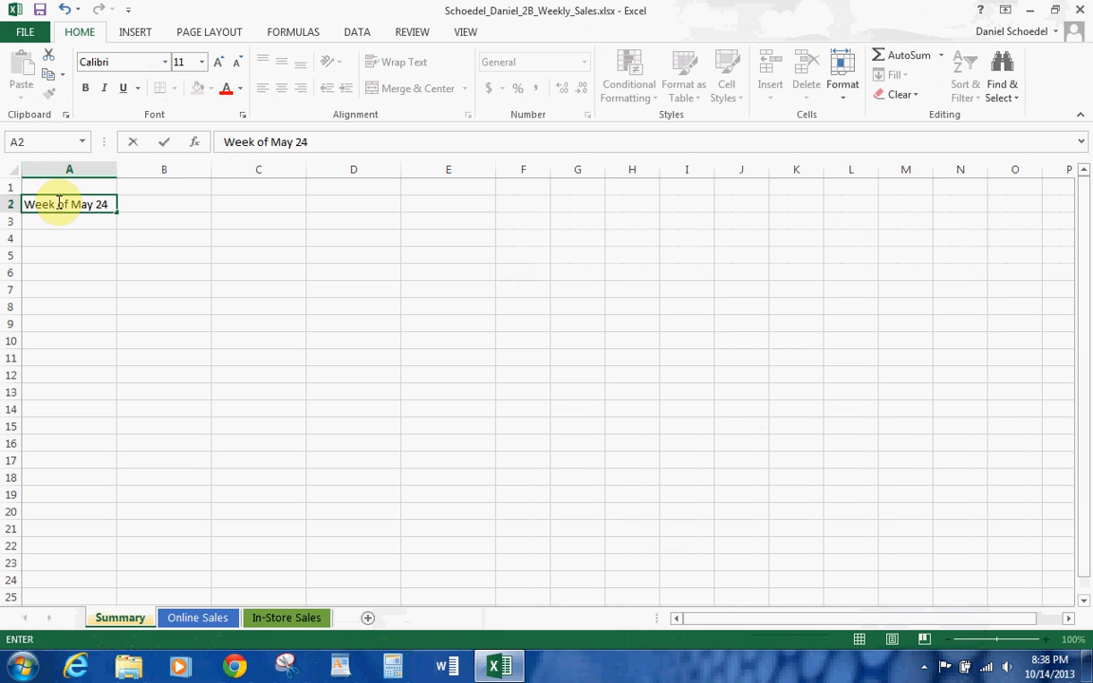
{"action": "left_click", "coordinate": [112, 253]}
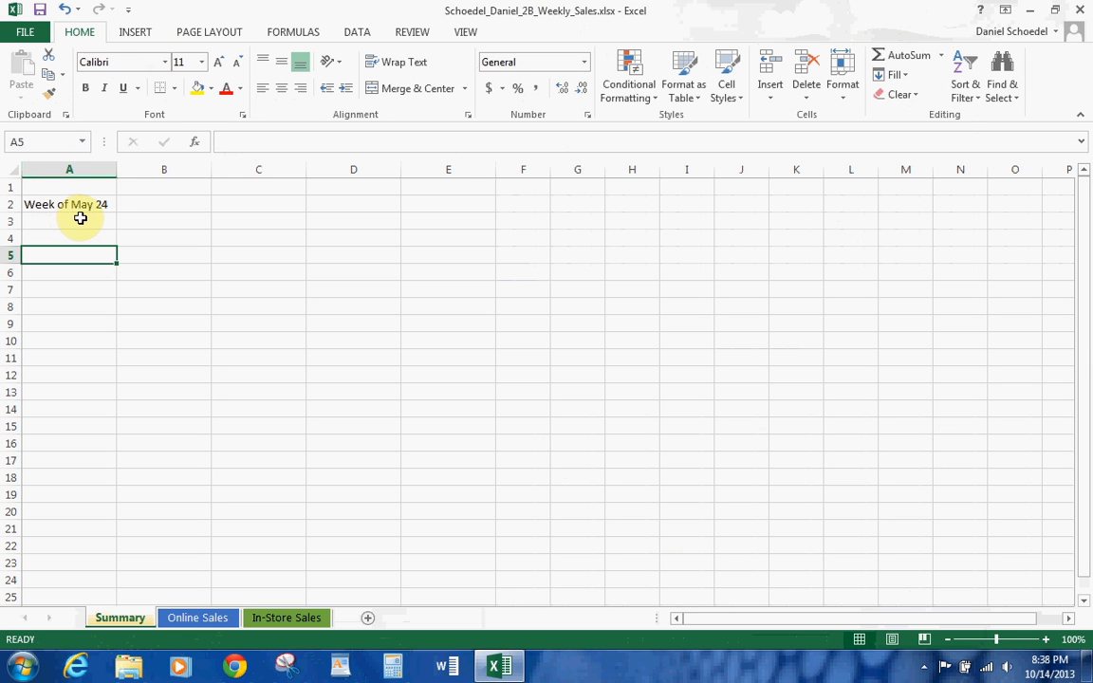
- Merge and center Week of May 24 across A2:E2 on Summary and apply the Heading 1 cell style
{"action": "left_click_drag", "start_coordinate": [88, 205], "coordinate": [415, 196]}
{"action": "left_click", "coordinate": [415, 90]}
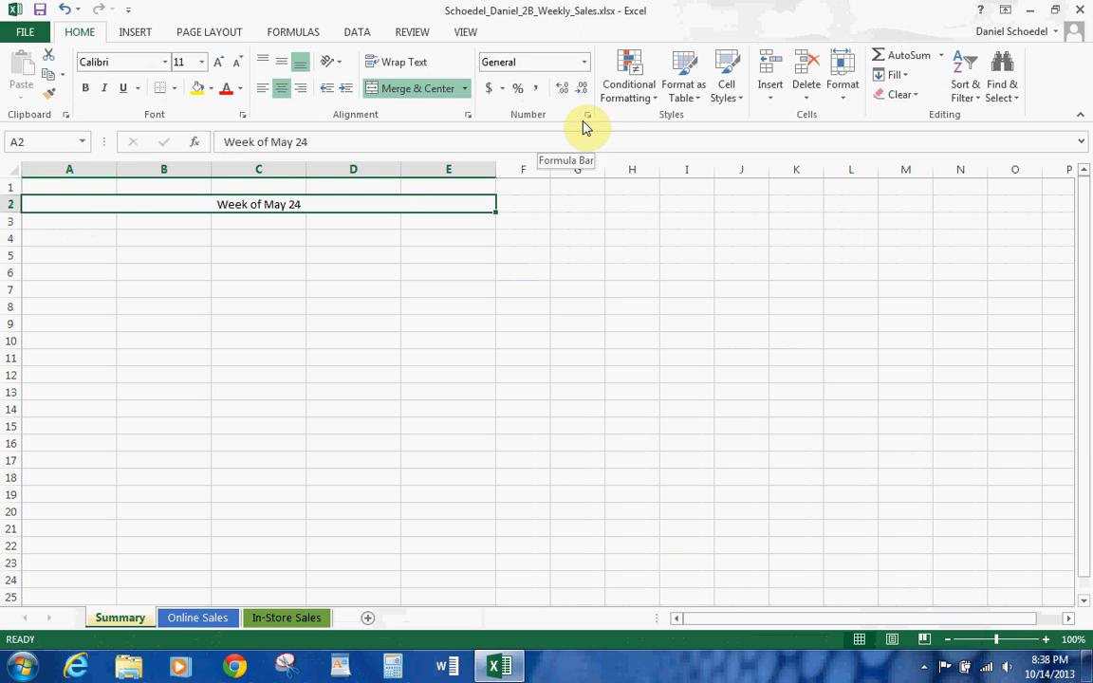
{"action": "left_click", "coordinate": [724, 95]}
{"action": "left_click", "coordinate": [588, 246]}
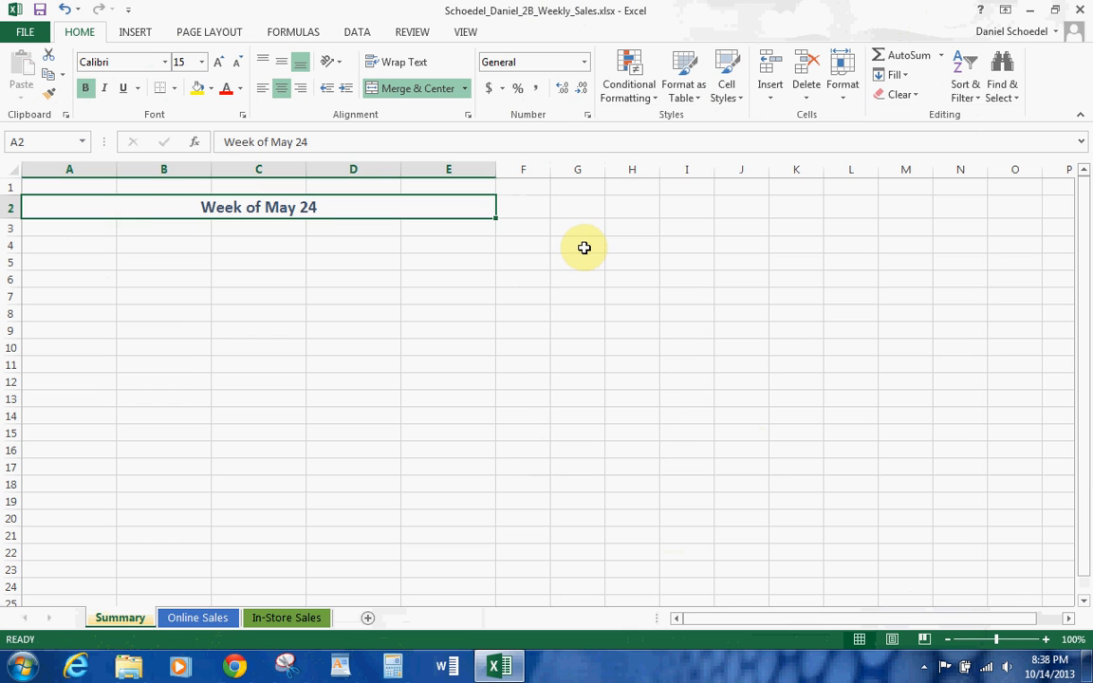
- Enter the title Sales of Rose Plants and Rose Supplies in cell A1
{"action": "left_click", "coordinate": [112, 186]}
{"action": "type", "text": "Sales of"}
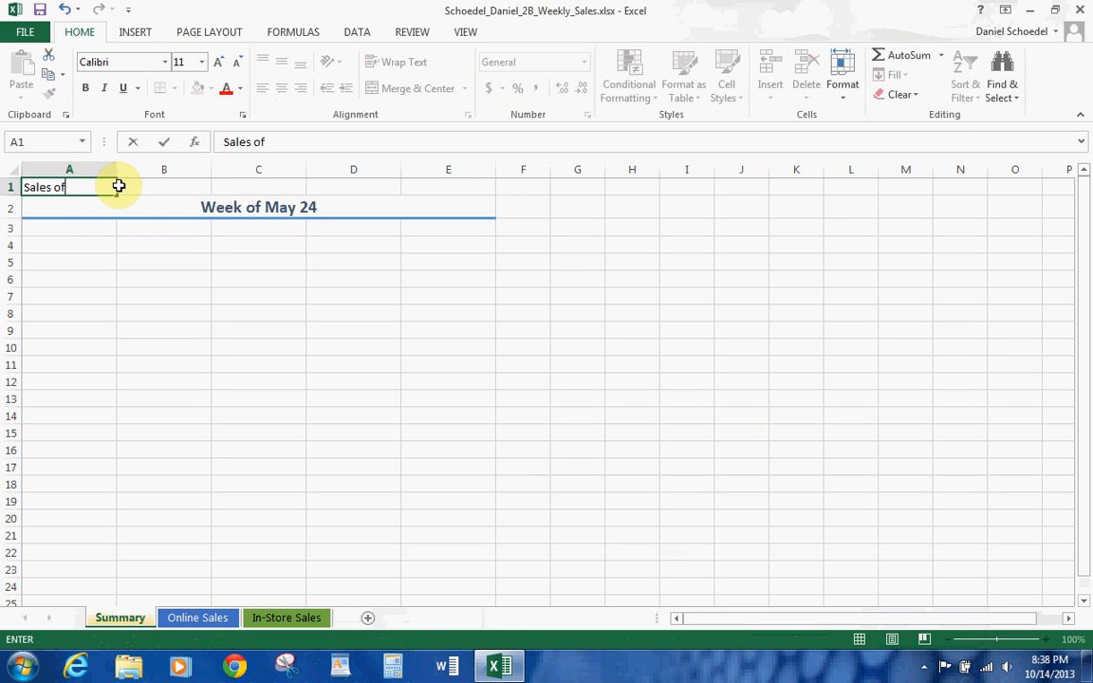
{"action": "type", "text": " Roa"}
{"action": "type", "text": "ses"}
{"action": "type", "text": " Plant"}
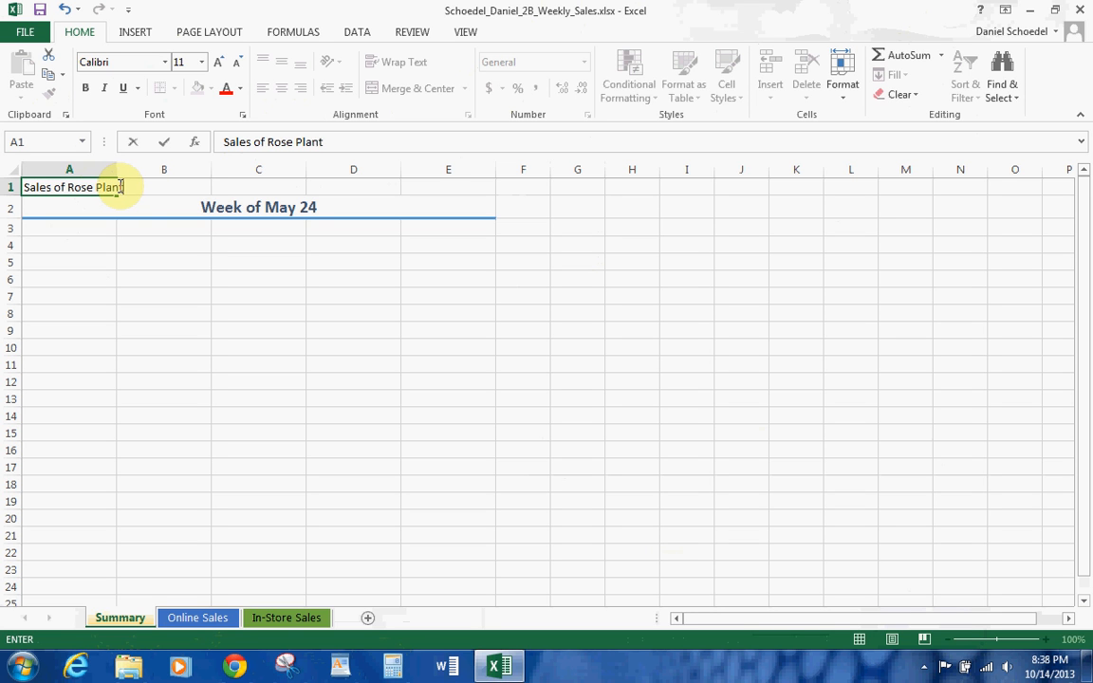
{"action": "type", "text": "s and Rose Supplie"}
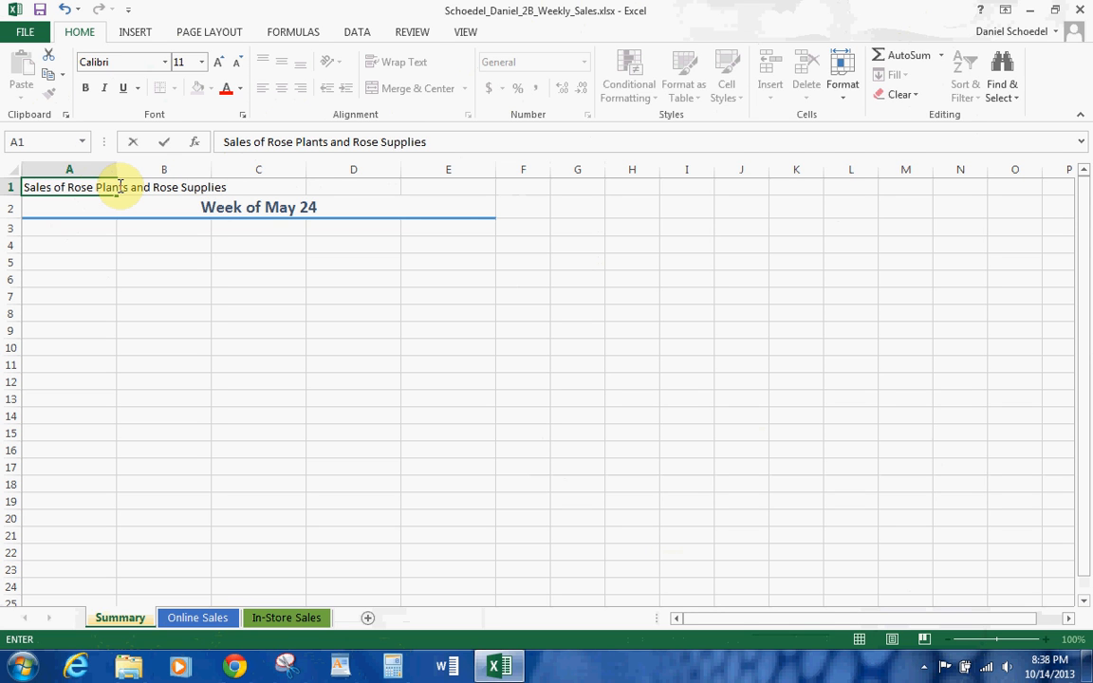
{"action": "type", "text": "s"}
{"action": "left_click", "coordinate": [339, 252]}
- Merge and center the title across A1:E1 and apply the Title cell style
{"action": "left_click", "coordinate": [31, 186]}
{"action": "left_click_drag", "start_coordinate": [119, 186], "coordinate": [473, 183]}
{"action": "left_click", "coordinate": [425, 88]}
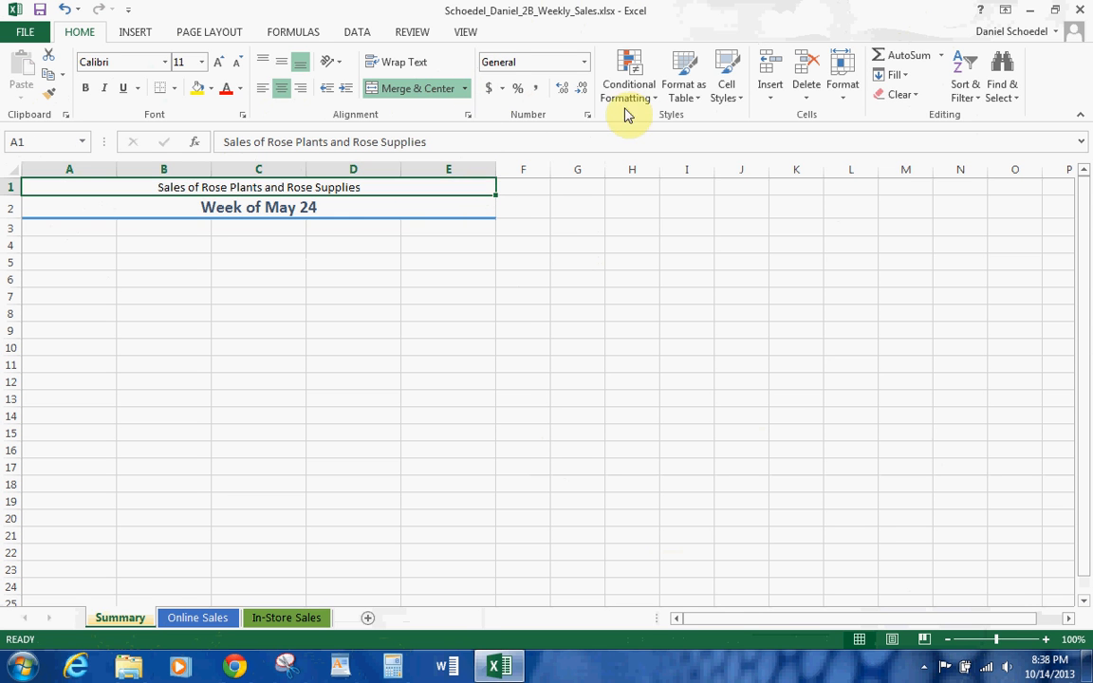
{"action": "left_click", "coordinate": [727, 84]}
{"action": "left_click", "coordinate": [917, 246]}
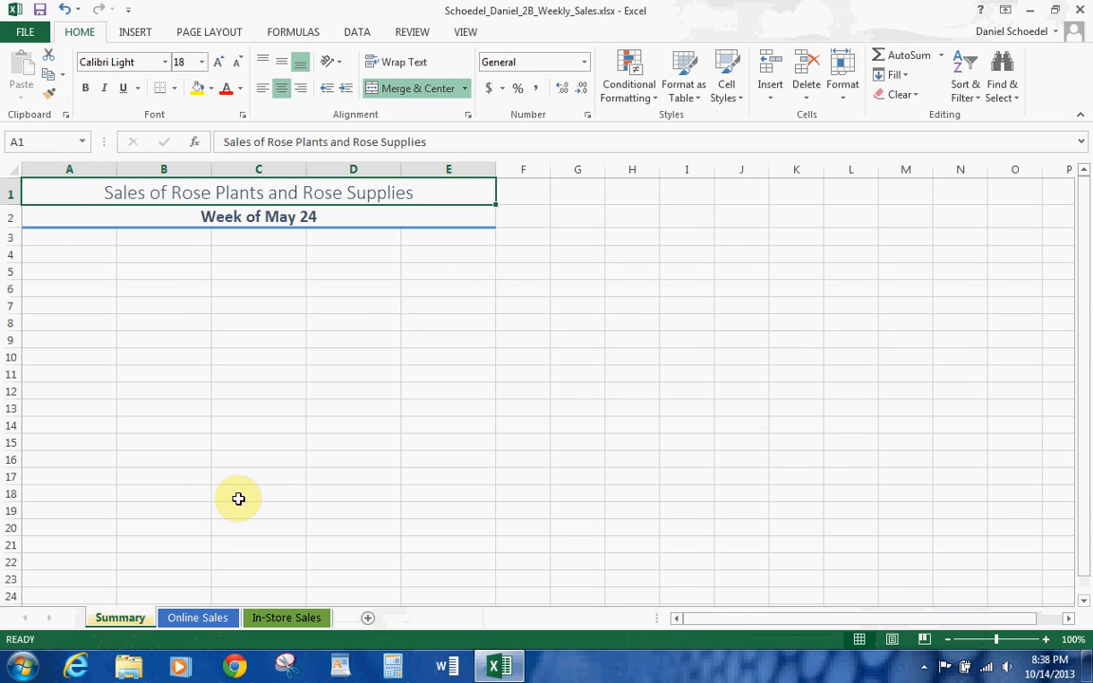
- Enter the column heading Rose/Rose Supplies in cell B4
{"action": "left_click", "coordinate": [145, 264]}
{"action": "type", "text": "Rose/Rose Supples"}
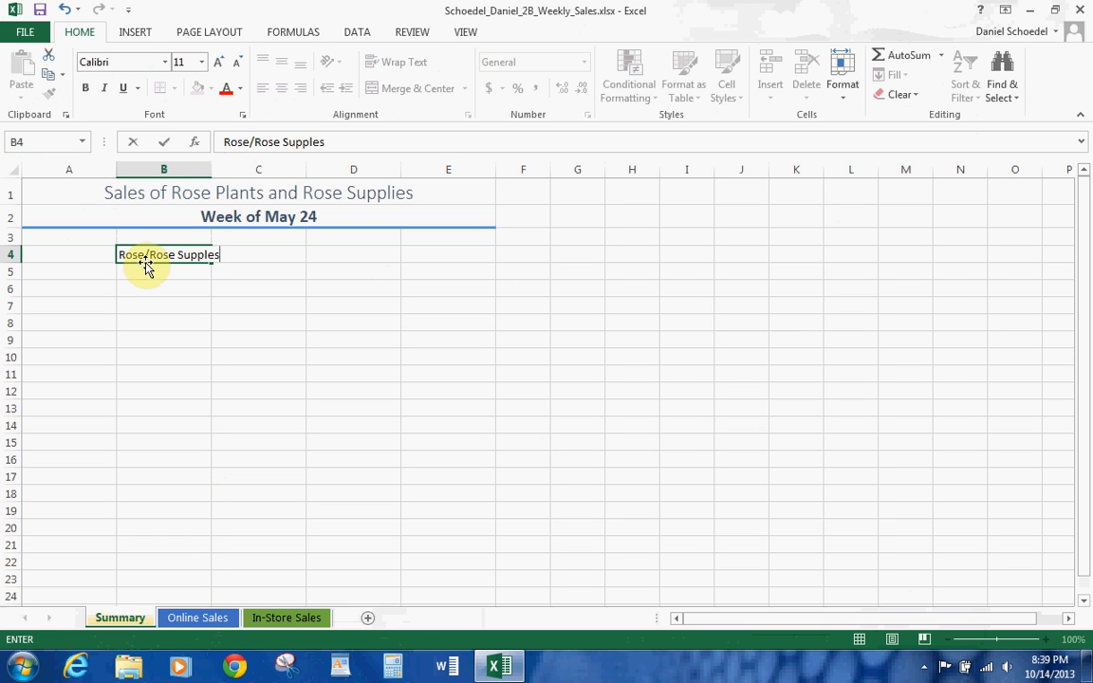
{"action": "key", "text": "BackSpace"}
{"action": "key", "text": "BackSpace"}
{"action": "type", "text": "ies"}
{"action": "key", "text": "Tab"}
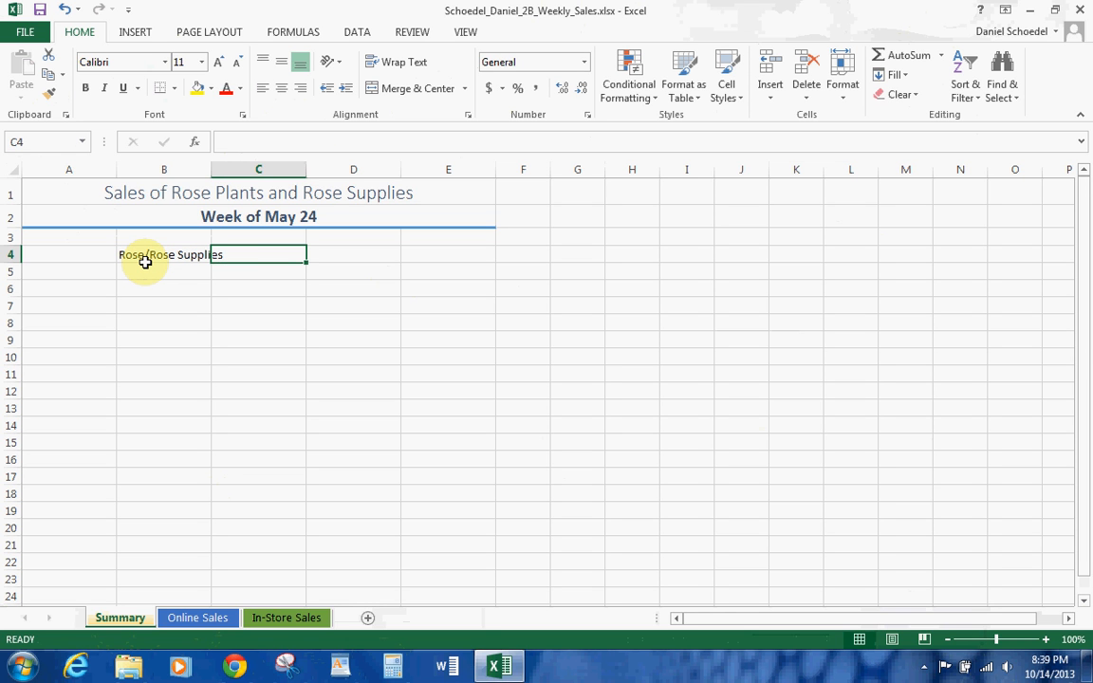
- Enter the column headings Rose Sales, Rose Supply Sales and Total in cells C4, D4 and E4
{"action": "type", "text": "Rose"}
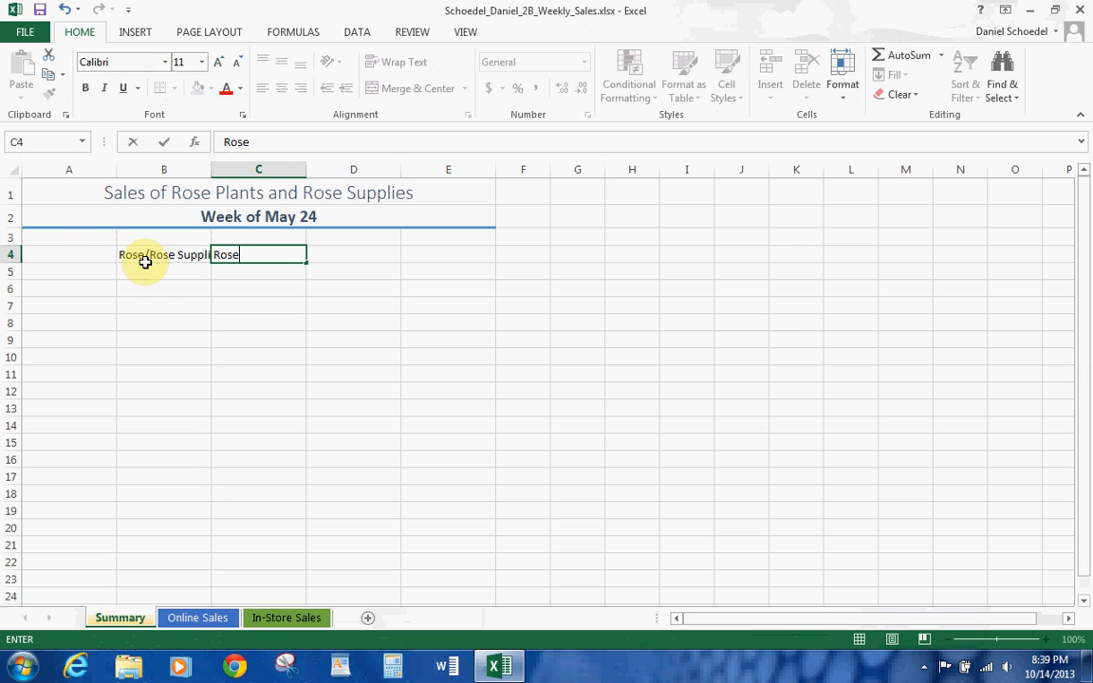
{"action": "type", "text": " Sales"}
{"action": "key", "text": "Tab"}
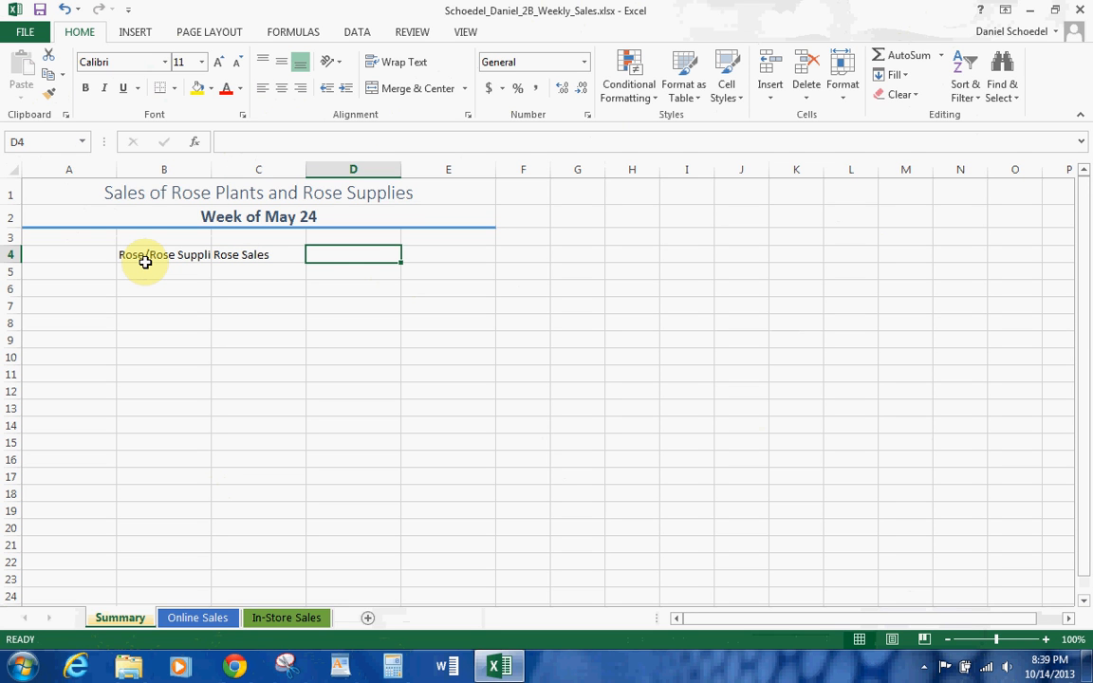
{"action": "type", "text": "Ro"}
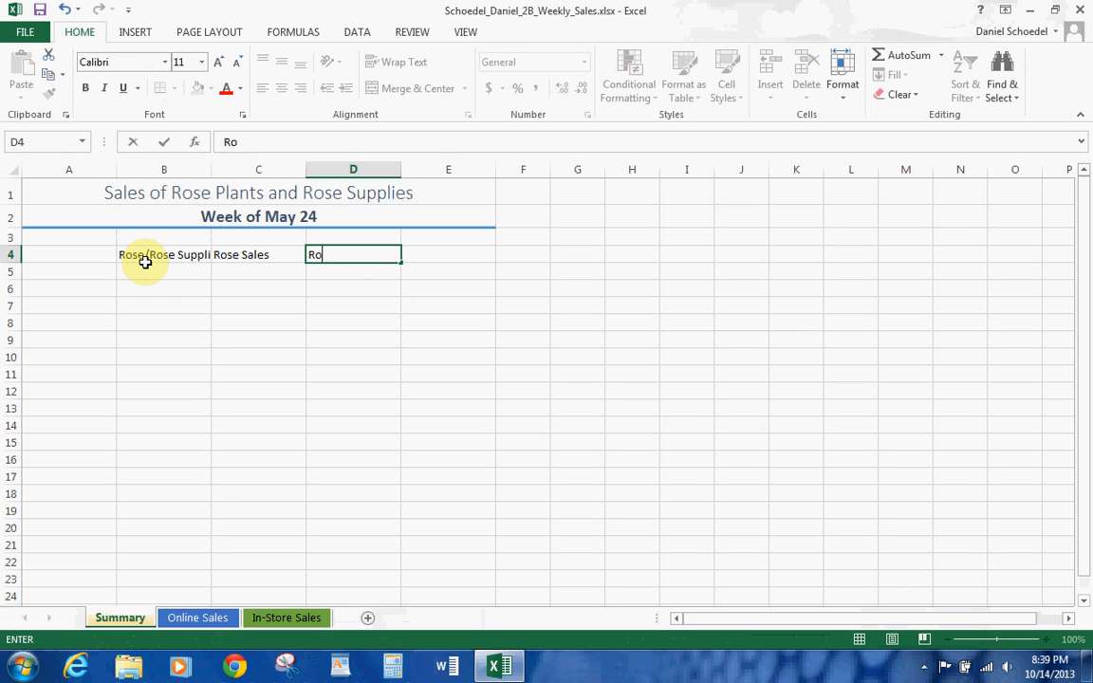
{"action": "type", "text": "se Supply Sales"}
{"action": "key", "text": "Tab"}
{"action": "type", "text": "Tot"}
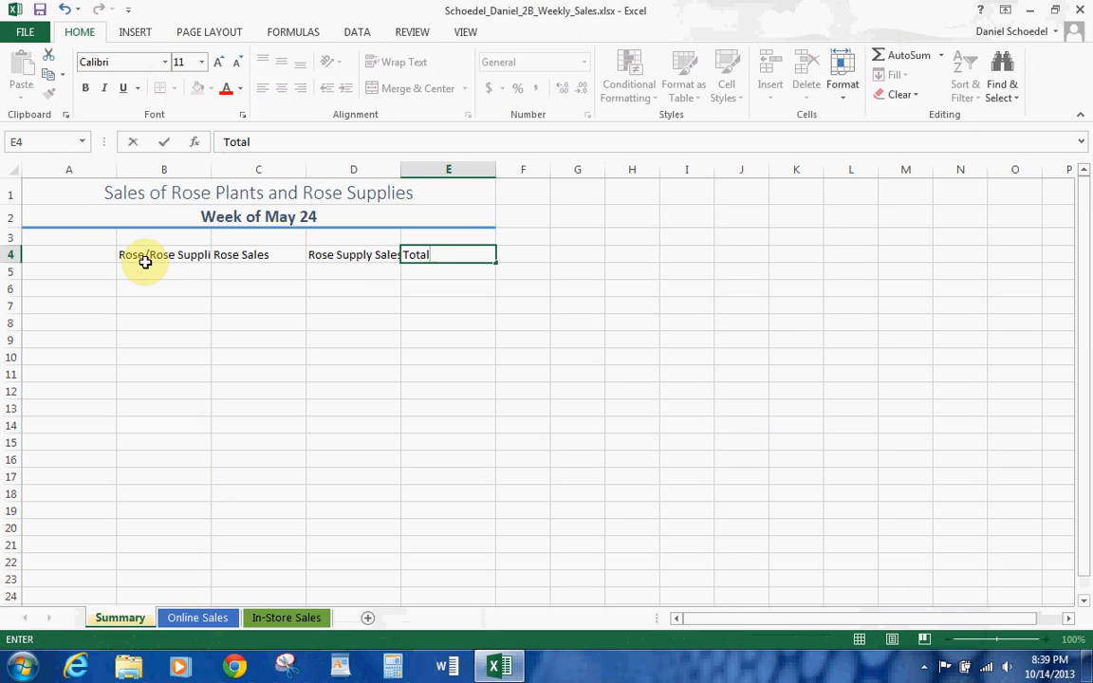
{"action": "type", "text": "al"}
{"action": "key", "text": "Return"}
- Enter the row labels Online Sales in A5 and In-Store Sales in A6
{"action": "key", "text": "Left"}
{"action": "key", "text": "Left"}
{"action": "key", "text": "Left"}
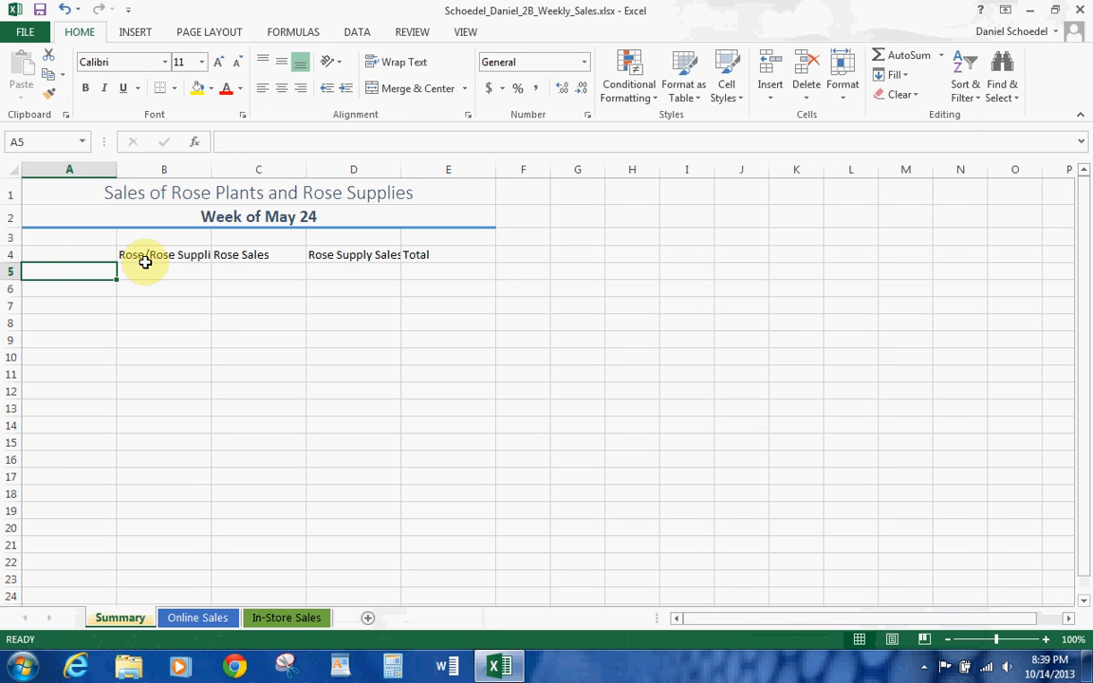
{"action": "type", "text": "Online sale"}
{"action": "key", "text": "BackSpace"}
{"action": "key", "text": "BackSpace"}
{"action": "key", "text": "BackSpace"}
{"action": "key", "text": "BackSpace"}
{"action": "type", "text": "Sales"}
{"action": "key", "text": "Return"}
{"action": "type", "text": "In-Store"}
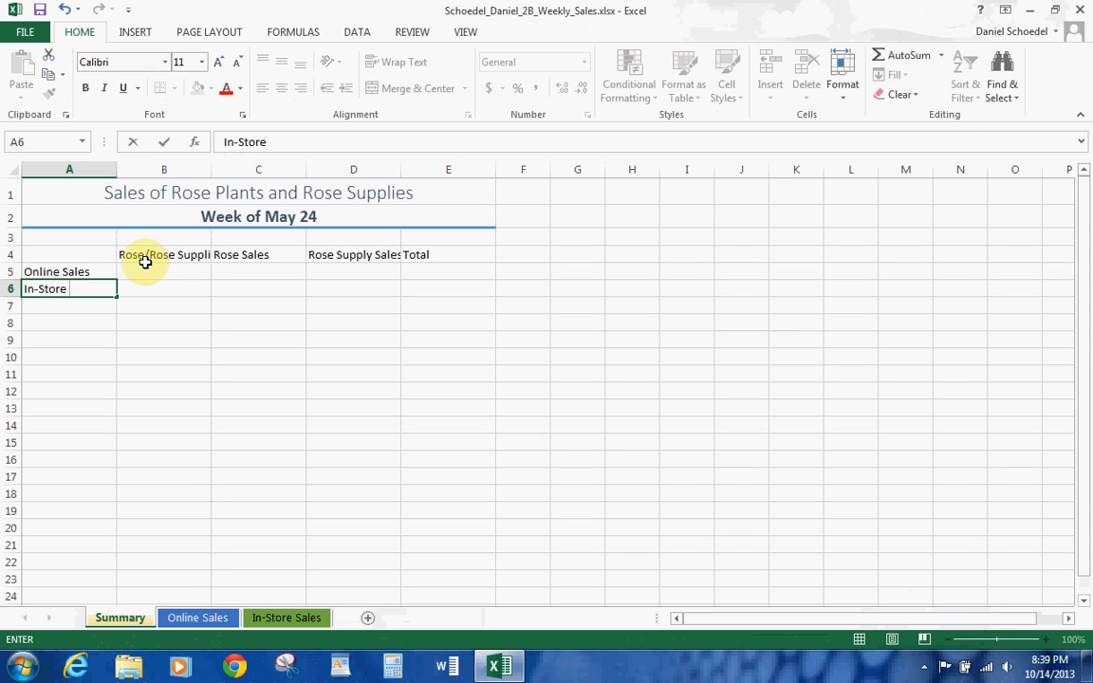
{"action": "type", "text": " Sales"}
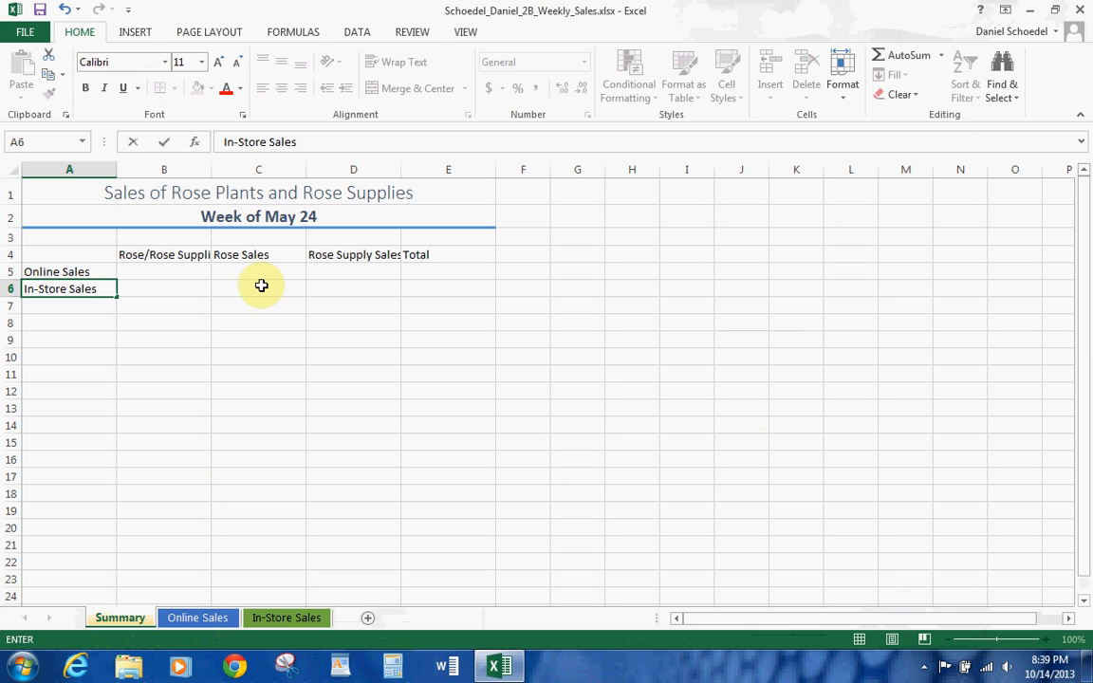
{"action": "left_click", "coordinate": [313, 320]}
- Wrap the text in headings B4:E4, and middle align and center them
{"action": "left_click", "coordinate": [209, 251]}
{"action": "left_click_drag", "start_coordinate": [211, 249], "coordinate": [415, 251]}
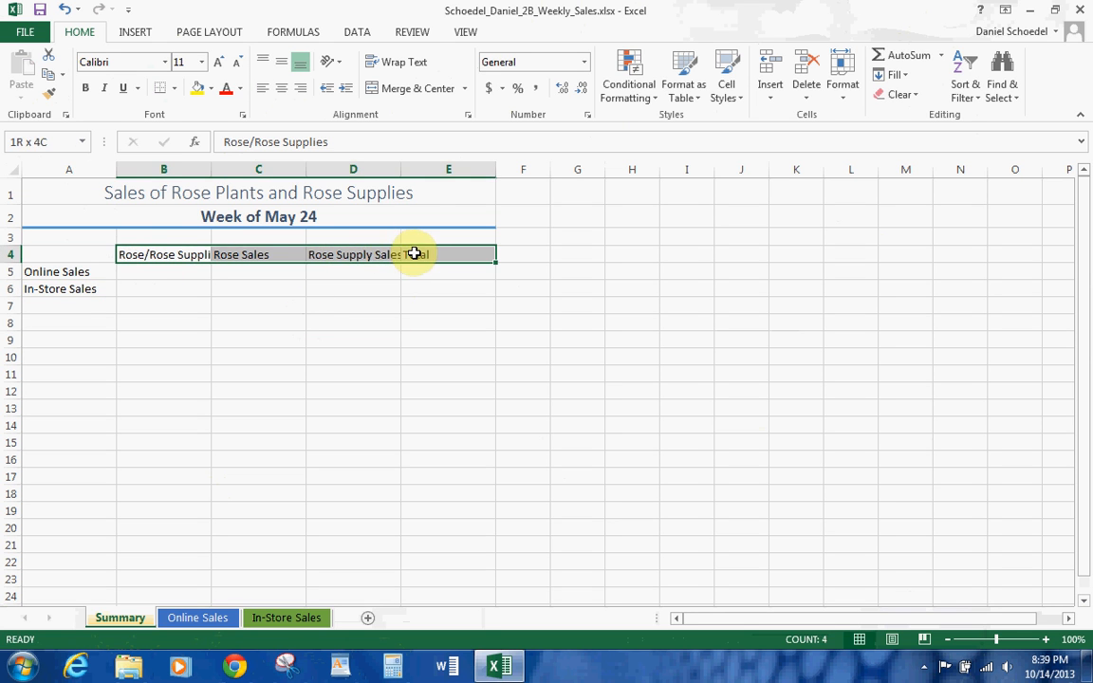
{"action": "left_click", "coordinate": [410, 61]}
{"action": "left_click", "coordinate": [278, 65]}
{"action": "left_click", "coordinate": [283, 88]}
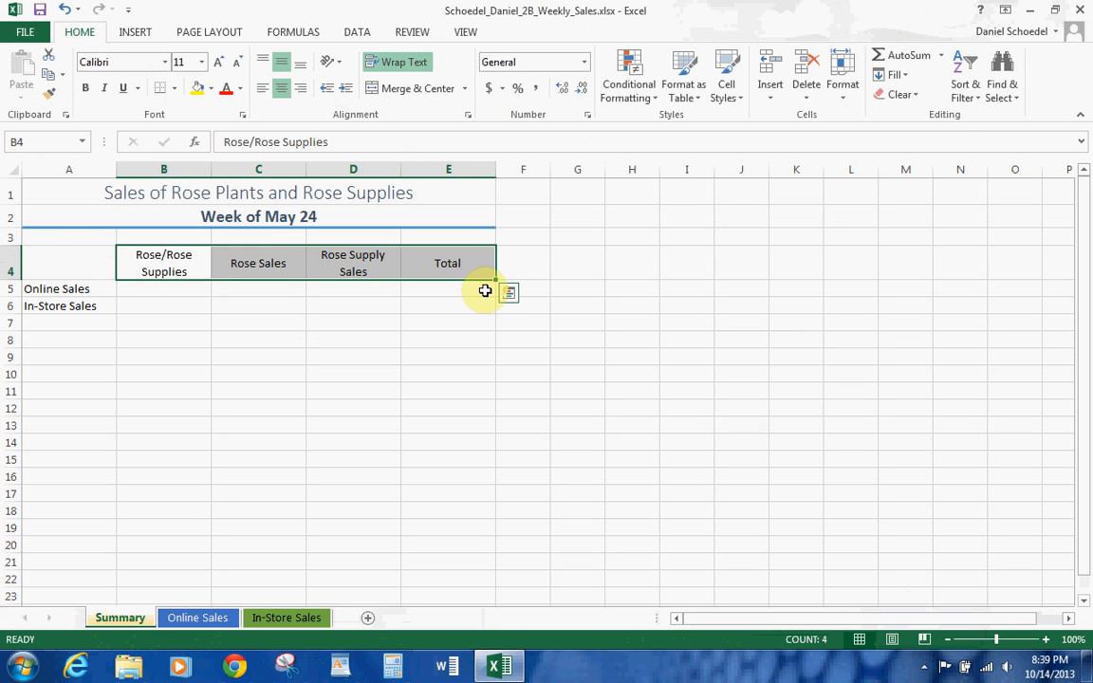
- In C5, create a formula referencing the Total Rose Sales total in E12 of the Online Sales sheet
{"action": "left_click", "coordinate": [183, 287]}
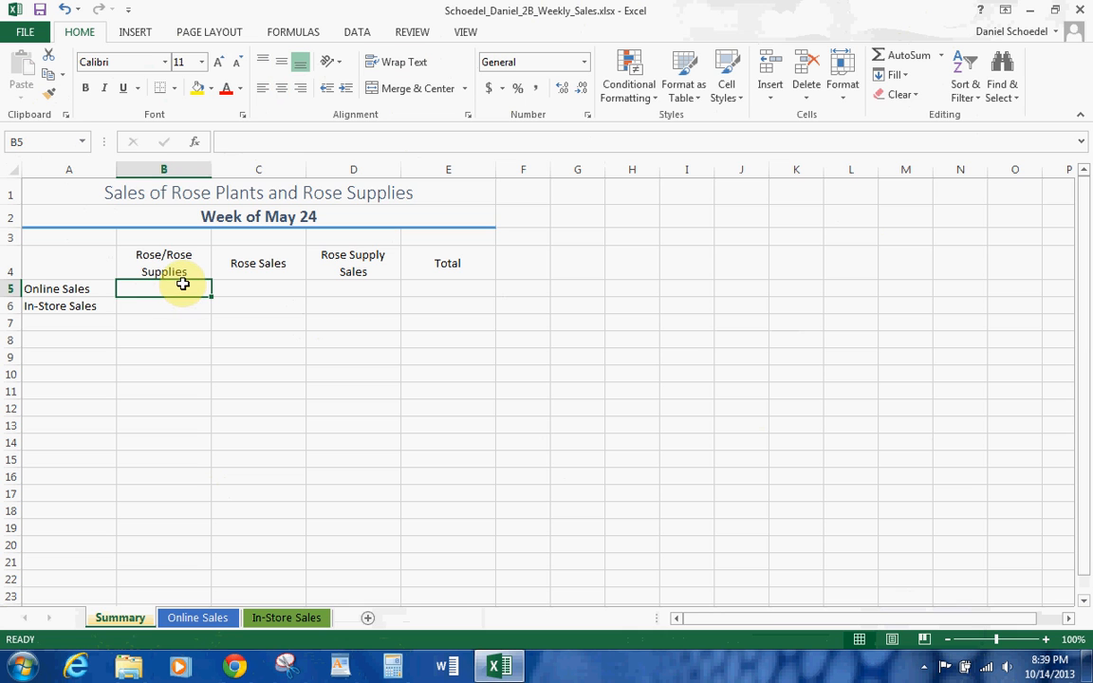
{"action": "left_click", "coordinate": [284, 288]}
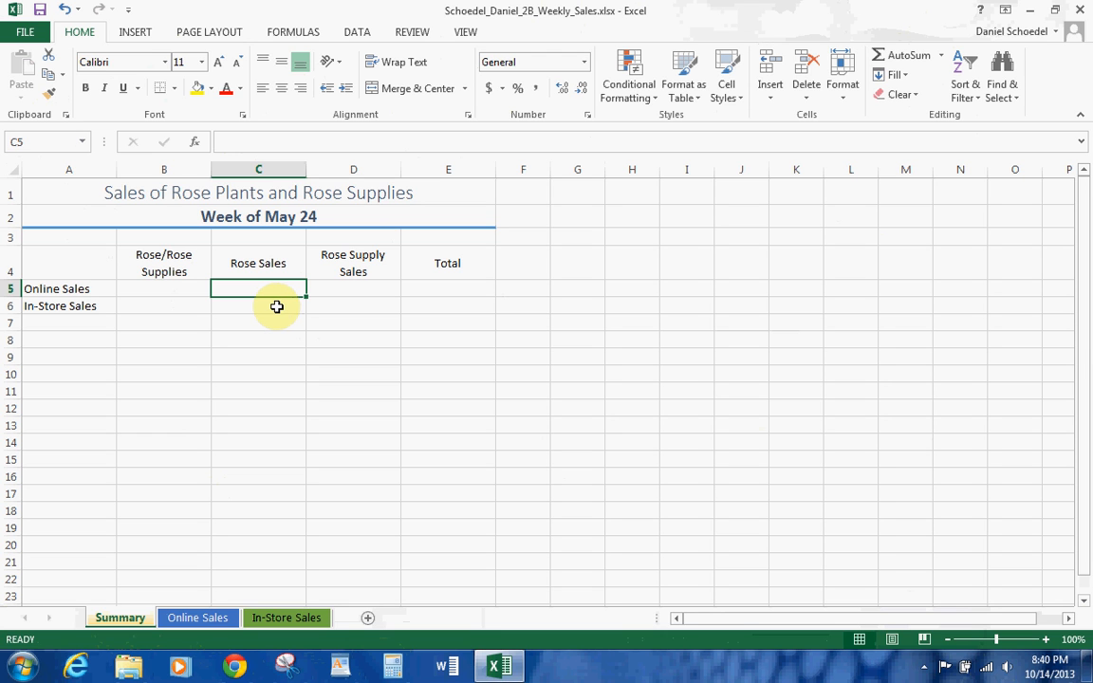
{"action": "type", "text": "="}
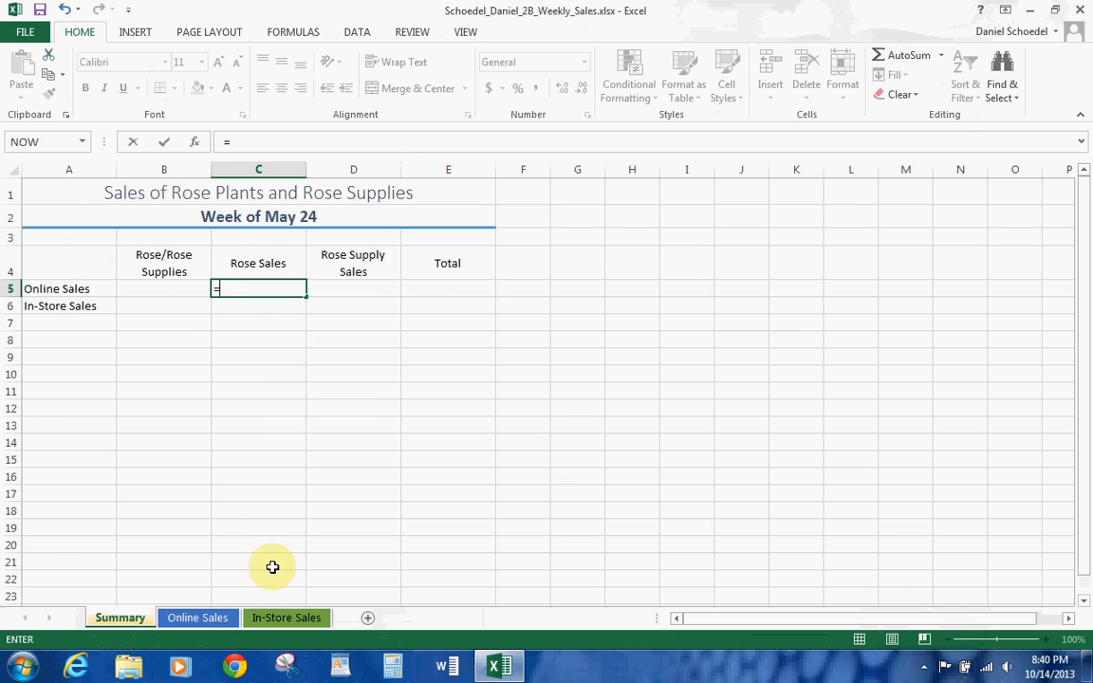
{"action": "left_click", "coordinate": [220, 617]}
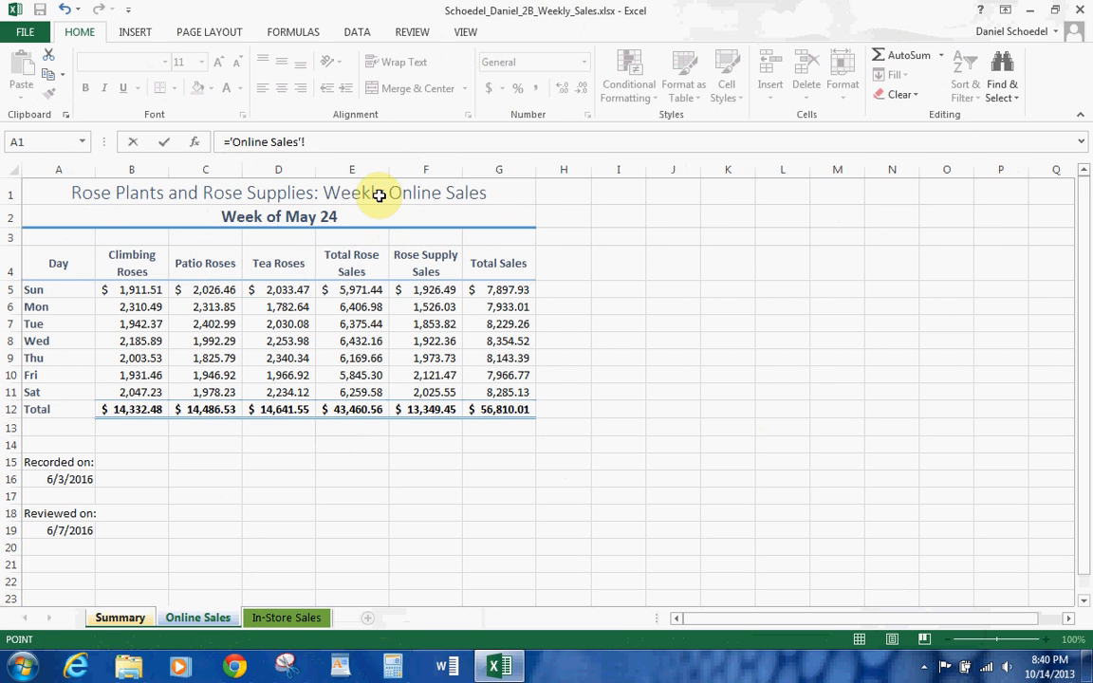
{"action": "left_click", "coordinate": [379, 413]}
{"action": "key", "text": "Return"}
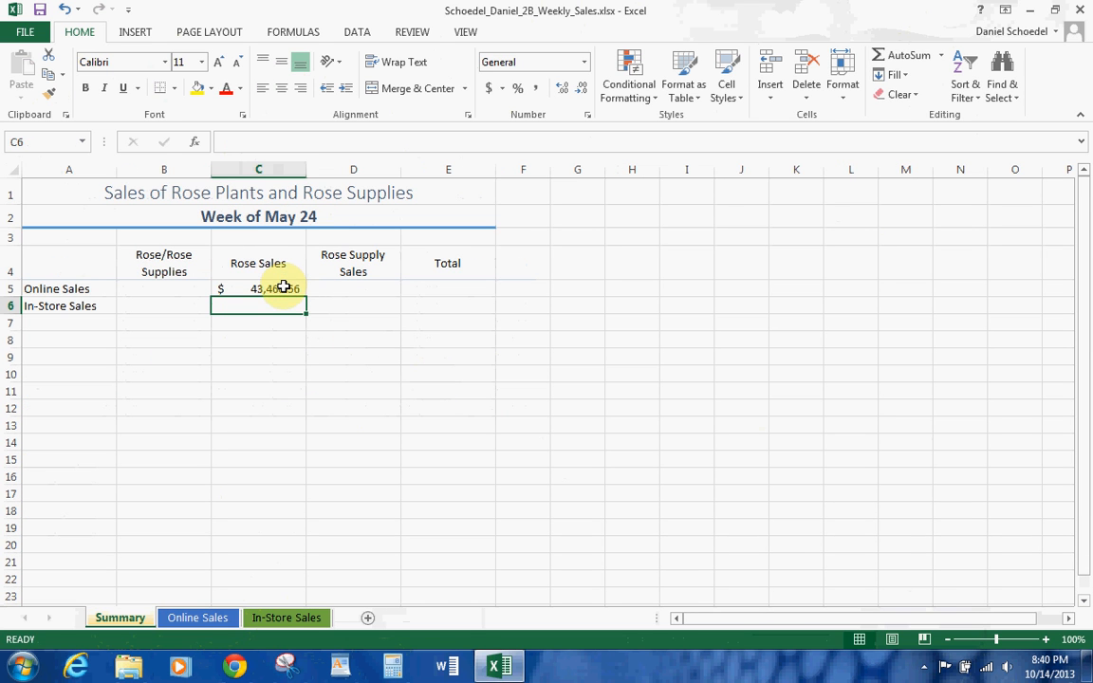
- In D5, create a formula referencing the Rose Supply Sales total in F12 of the Online Sales sheet
{"action": "left_click", "coordinate": [352, 291]}
{"action": "type", "text": "="}
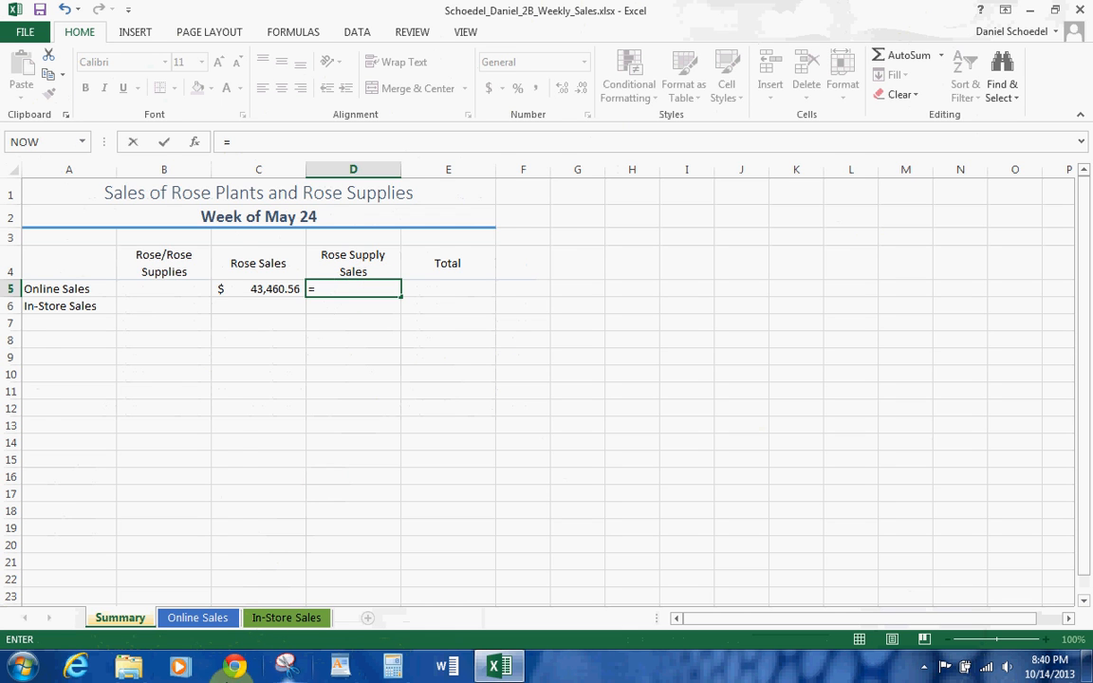
{"action": "left_click", "coordinate": [190, 618]}
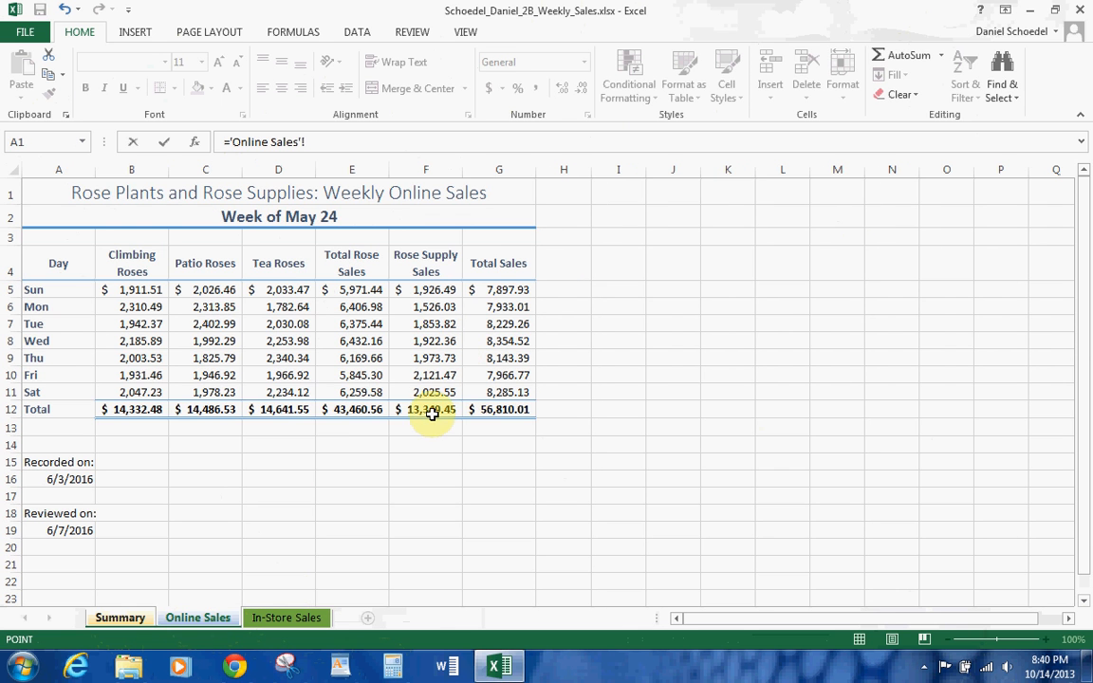
{"action": "left_click", "coordinate": [432, 415]}
{"action": "key", "text": "Return"}
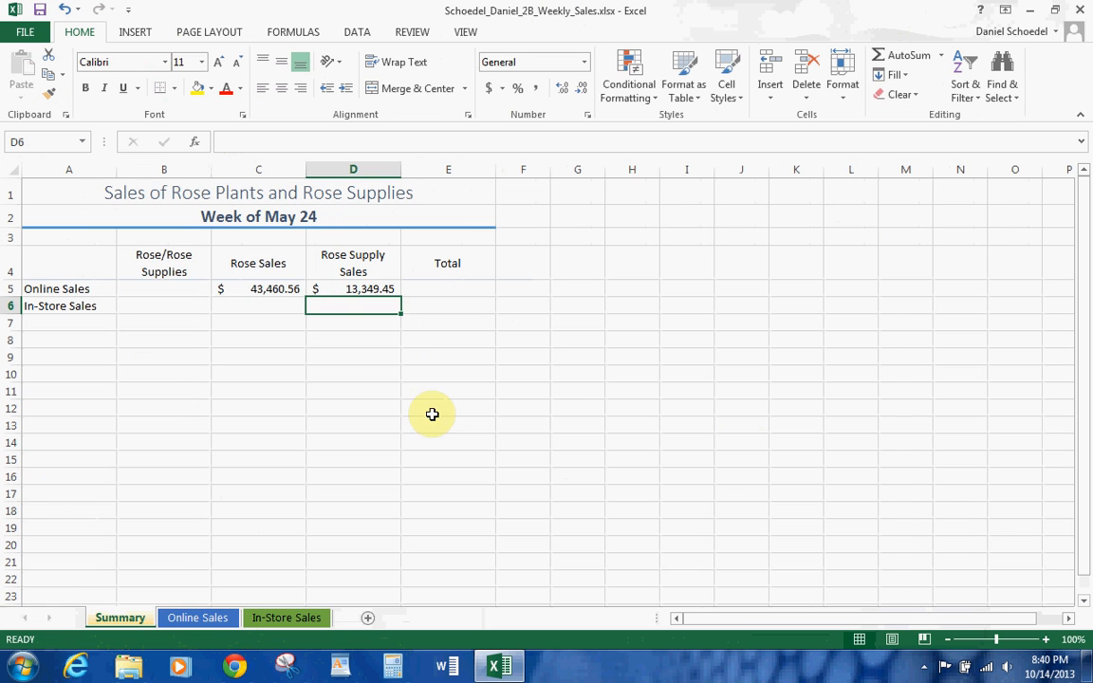
- In E5, create a formula referencing the Total Sales total in G12 of the Online Sales sheet
{"action": "left_click", "coordinate": [446, 284]}
{"action": "type", "text": "="}
{"action": "left_click", "coordinate": [208, 618]}
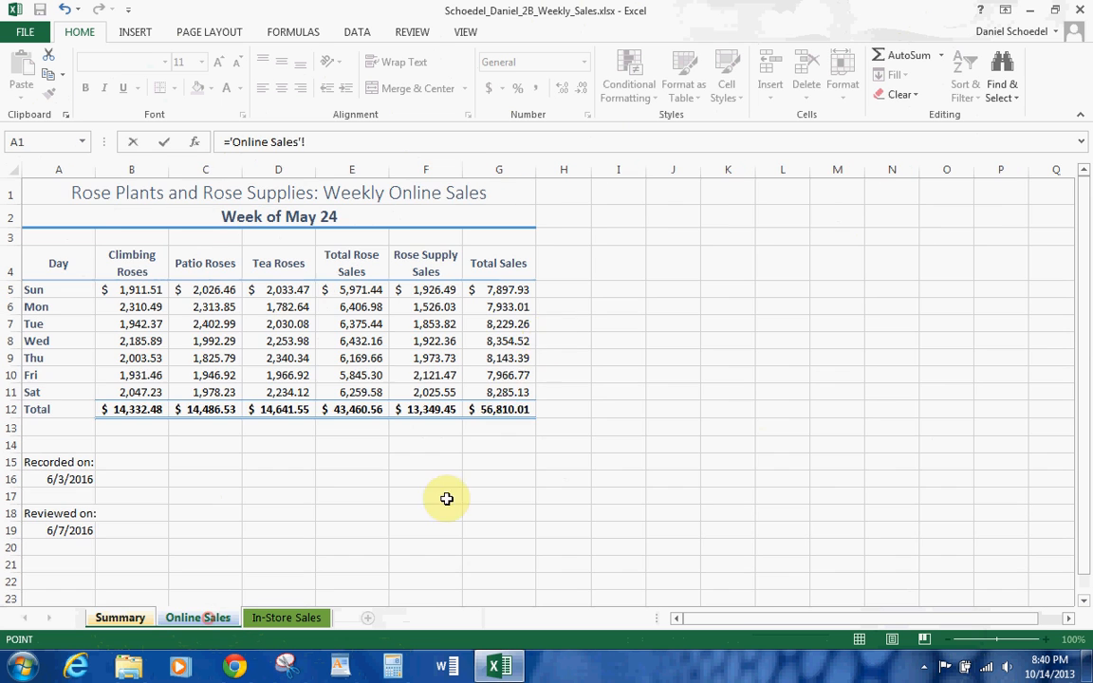
{"action": "left_click", "coordinate": [503, 409]}
{"action": "key", "text": "Return"}
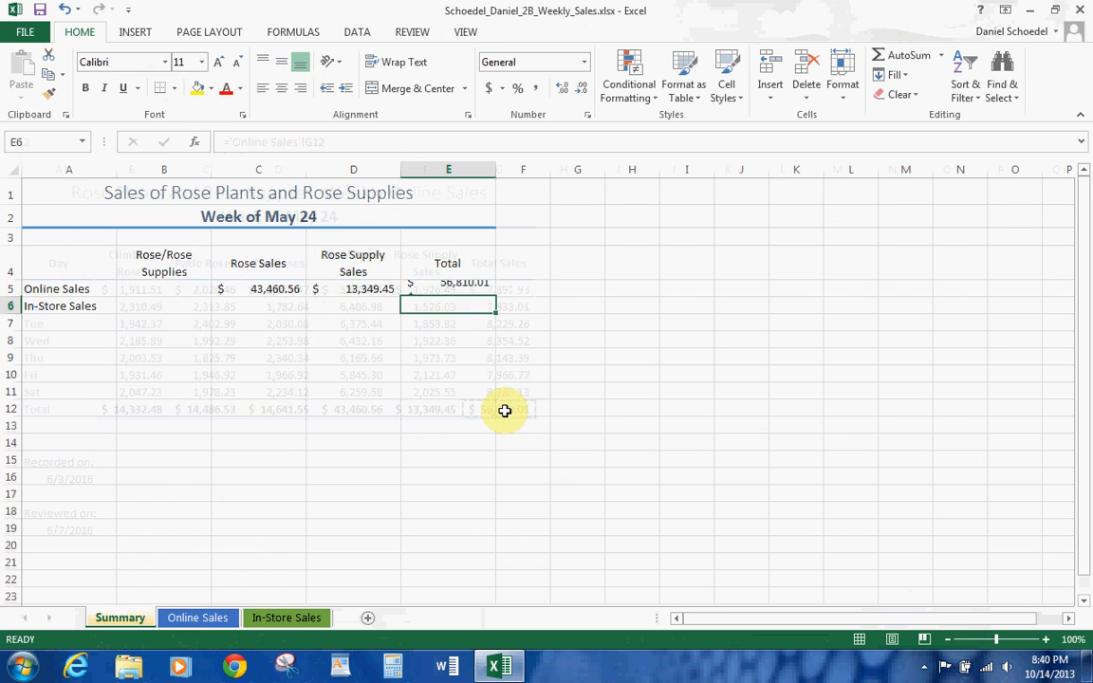
- In C6, create a formula referencing the Total Rose Sales total in E12 of the In-Store Sales sheet
{"action": "left_click", "coordinate": [243, 306]}
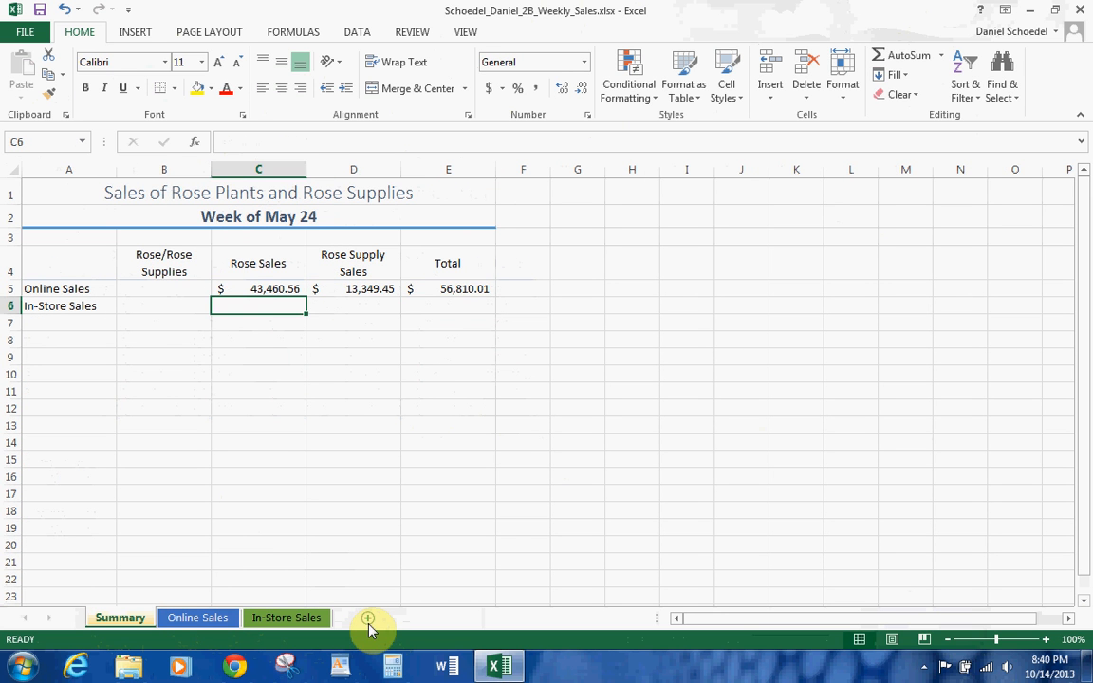
{"action": "type", "text": "="}
{"action": "left_click", "coordinate": [278, 618]}
{"action": "left_click", "coordinate": [351, 407]}
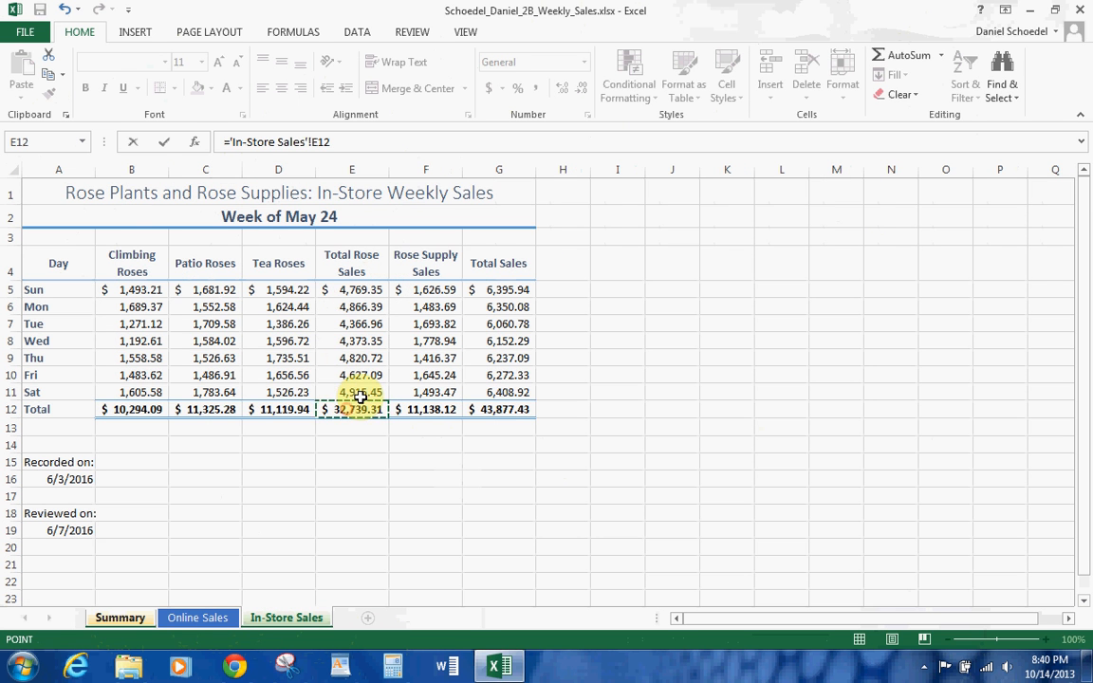
{"action": "key", "text": "Return"}
- Fill the C6 formula across to D6:E6 and check the copied reference in D6
{"action": "left_click", "coordinate": [275, 306]}
{"action": "left_click_drag", "start_coordinate": [307, 314], "coordinate": [473, 312]}
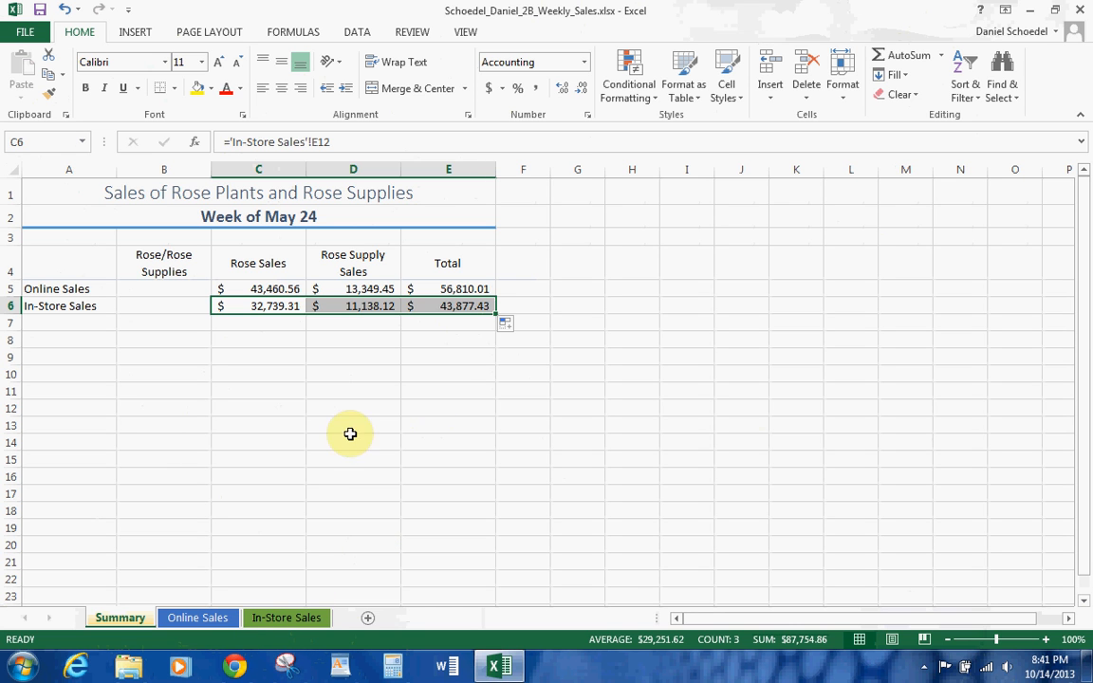
{"action": "left_click", "coordinate": [376, 288]}
{"action": "left_click", "coordinate": [365, 305]}
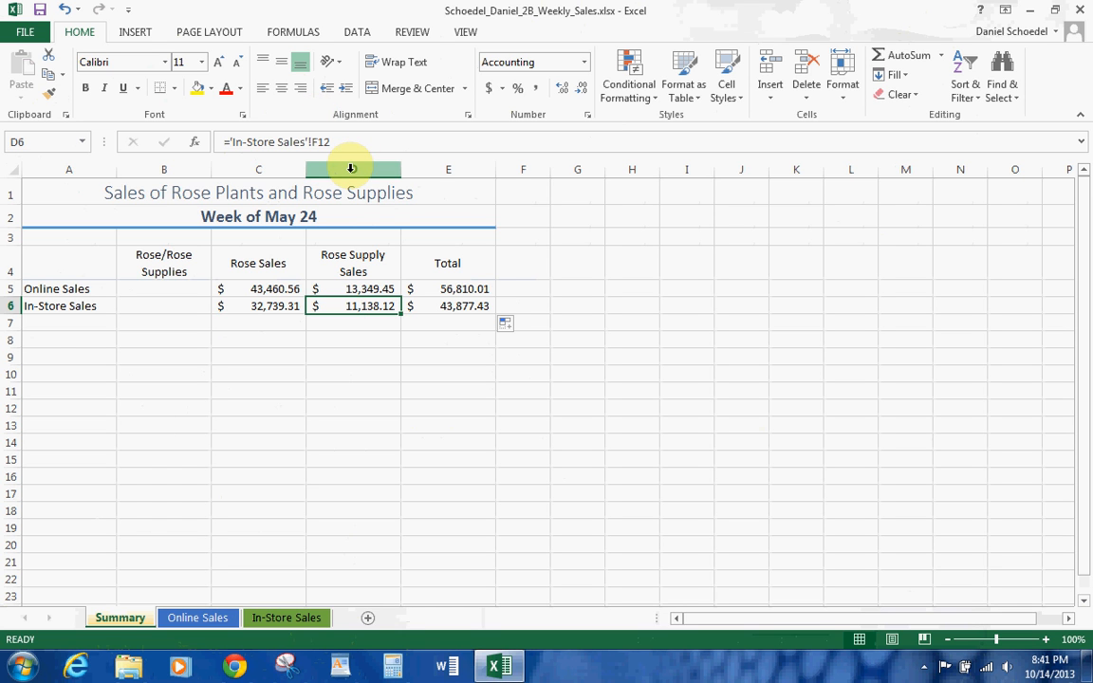
- Enter the row label Total in A7 and select C7 below the Rose Sales amounts
{"action": "left_click", "coordinate": [45, 323]}
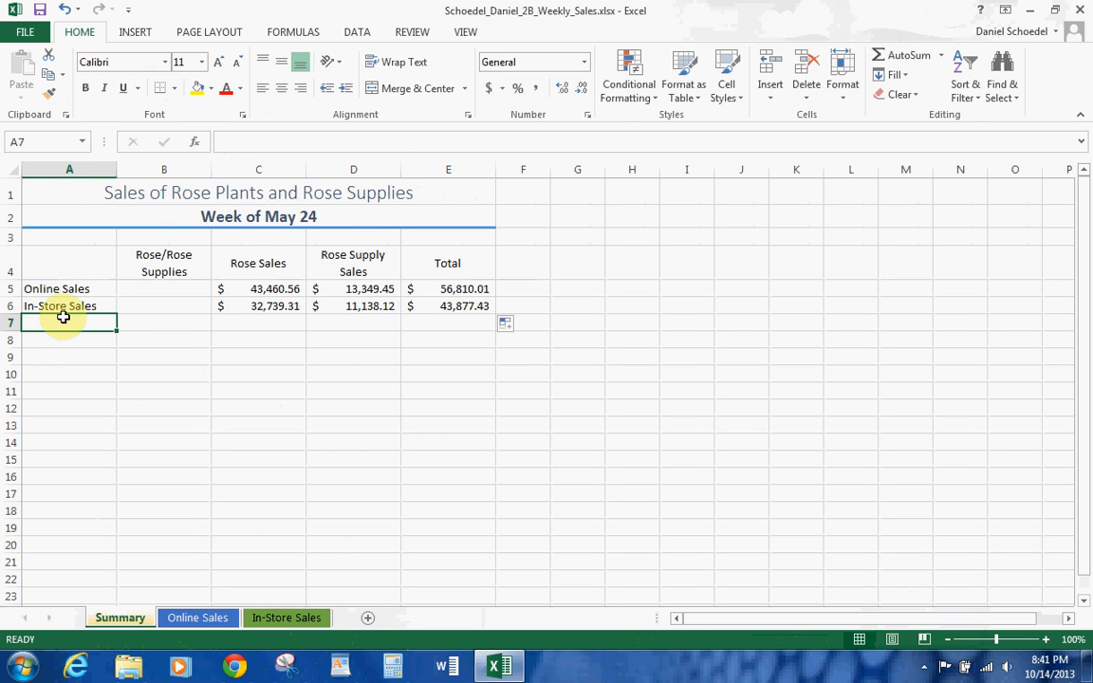
{"action": "type", "text": "Tota"}
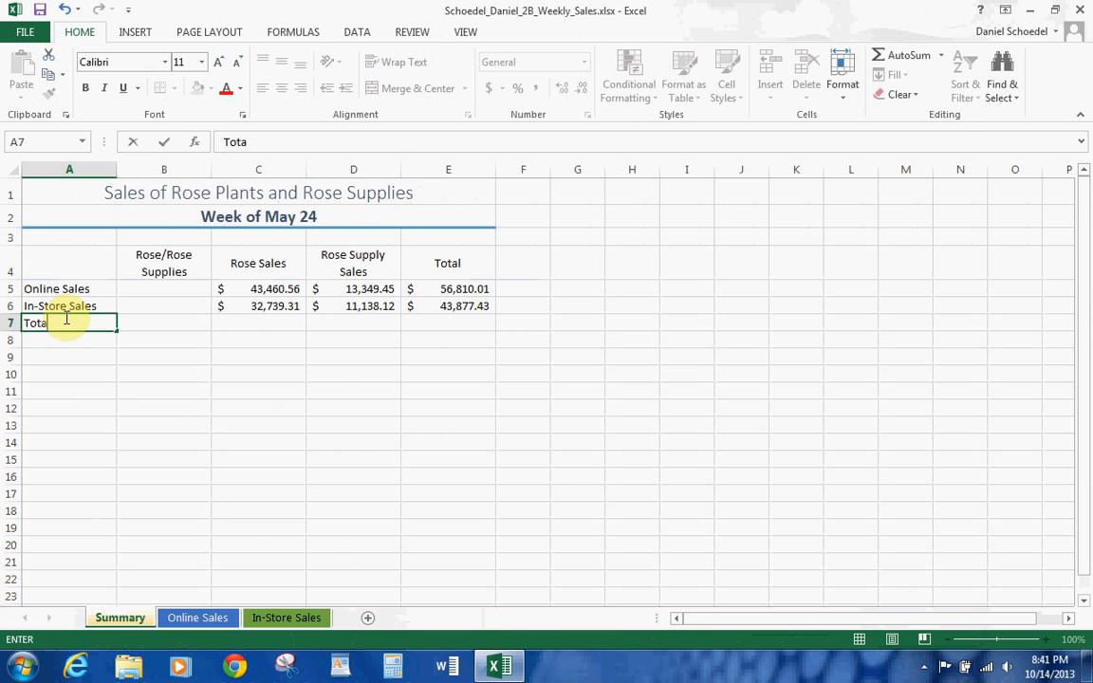
{"action": "type", "text": "l"}
{"action": "left_click_drag", "start_coordinate": [264, 287], "coordinate": [423, 307]}
{"action": "left_click", "coordinate": [273, 323]}
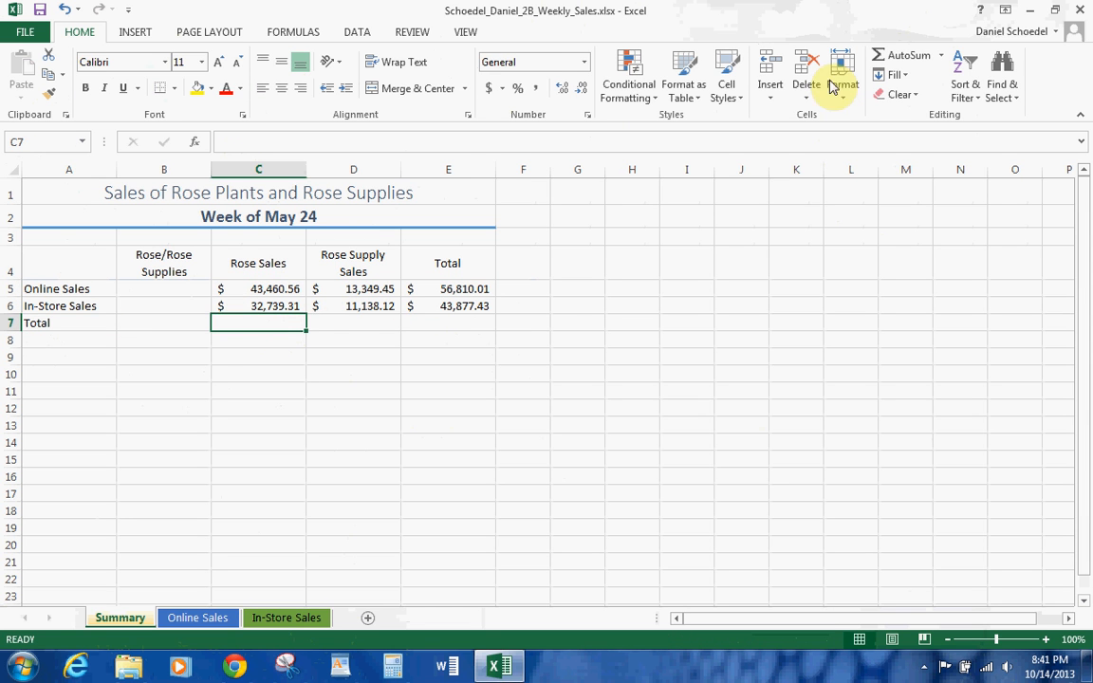
- Sum the Online and In-Store Rose Sales in C7 and fill the formula across to D7:E7
{"action": "left_click", "coordinate": [900, 60]}
{"action": "key", "text": "Return"}
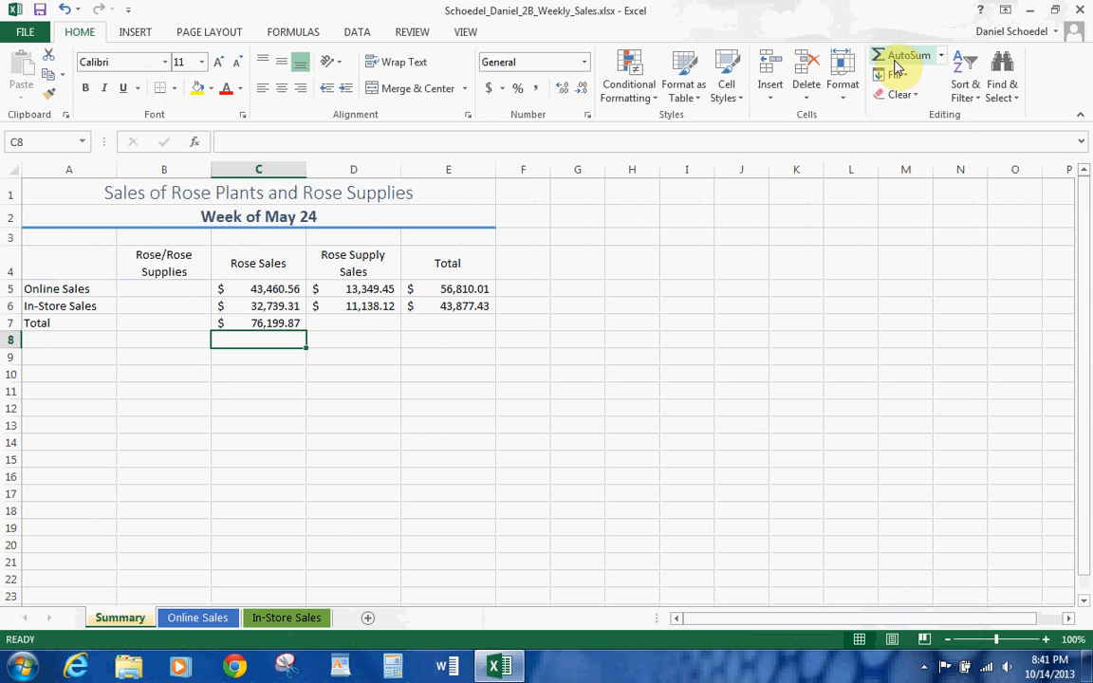
{"action": "left_click", "coordinate": [289, 324]}
{"action": "left_click_drag", "start_coordinate": [306, 331], "coordinate": [475, 338]}
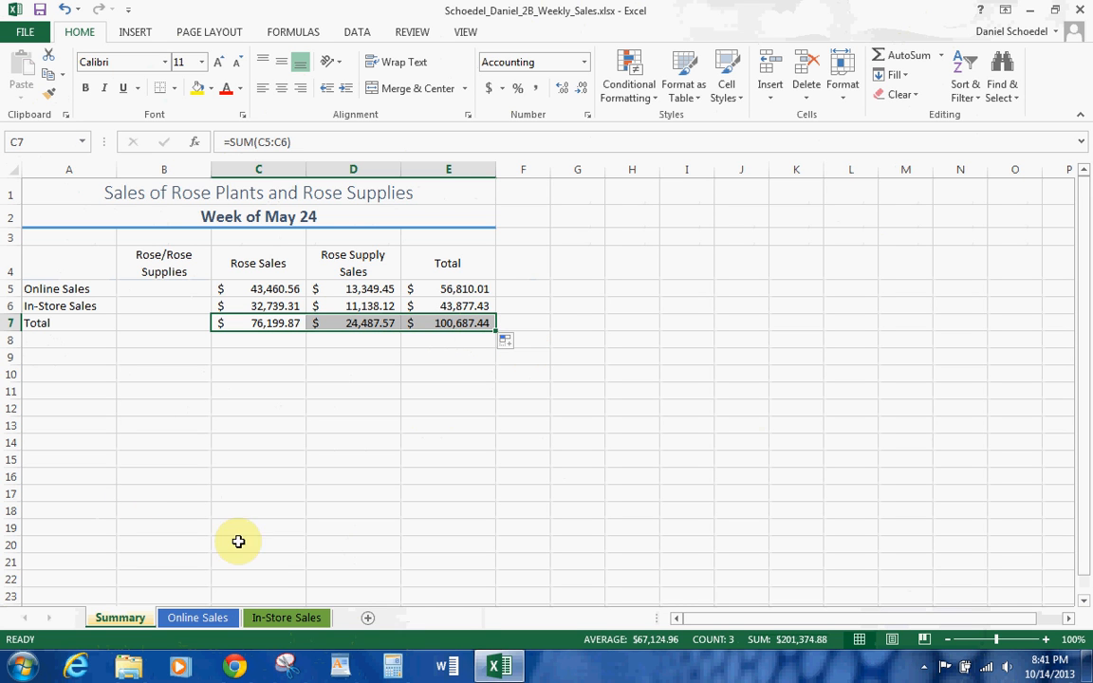
- On the In-Store Sales sheet, change Wednesday's Climbing Roses amount in B8 to 1410.88
{"action": "left_click", "coordinate": [288, 618]}
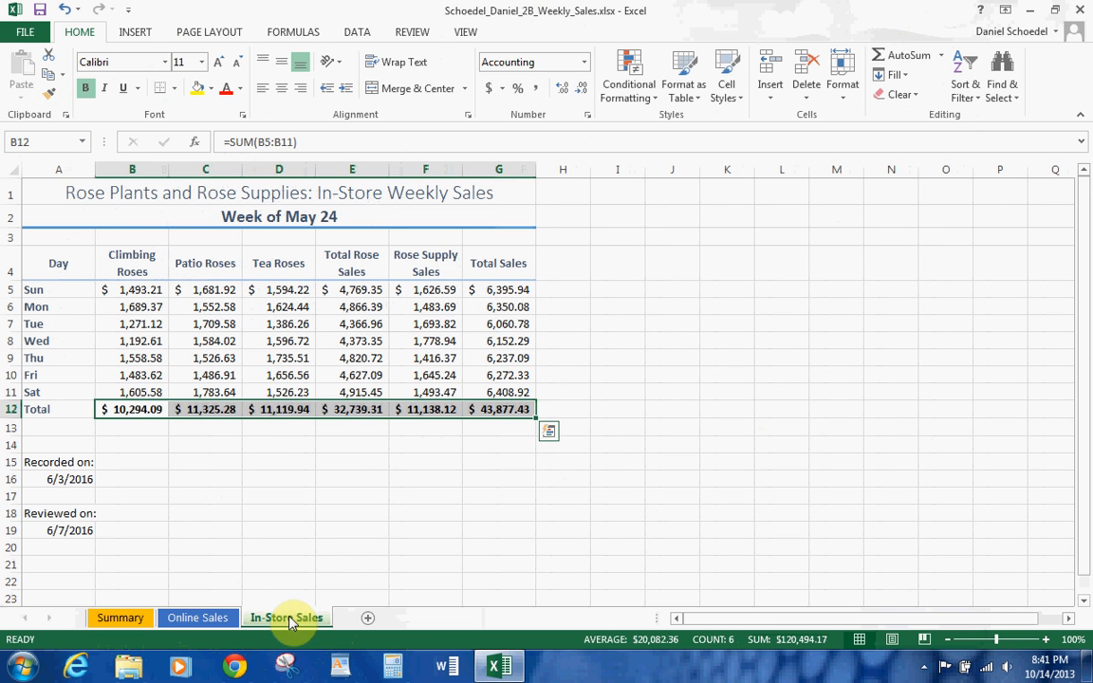
{"action": "left_click", "coordinate": [142, 344]}
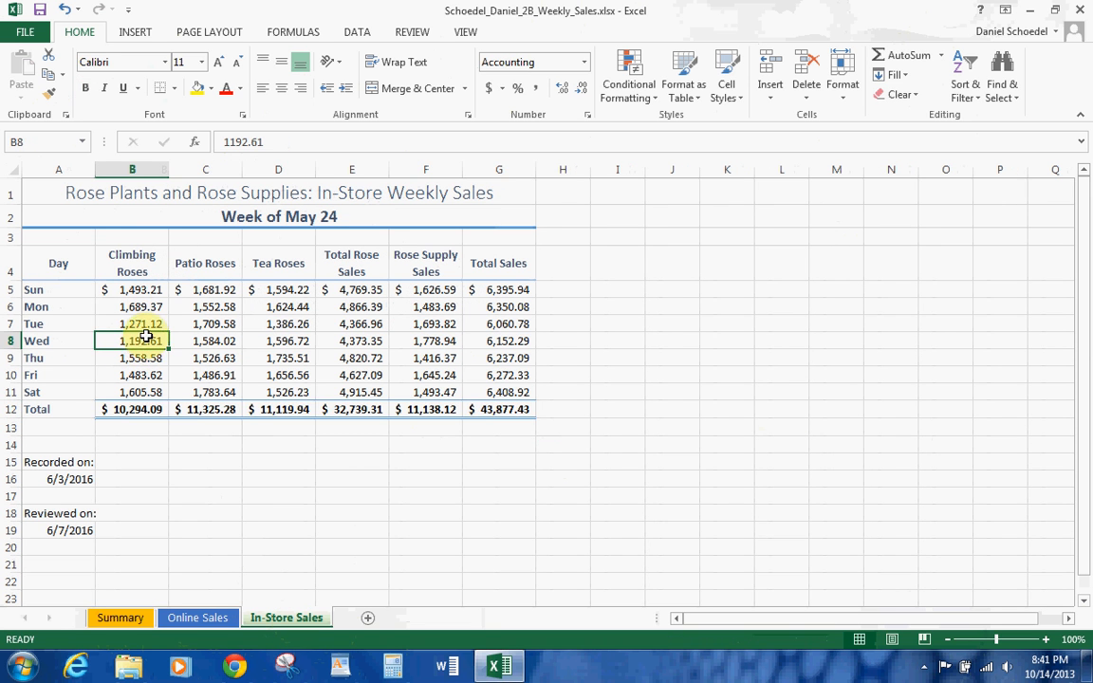
{"action": "type", "text": "1,4"}
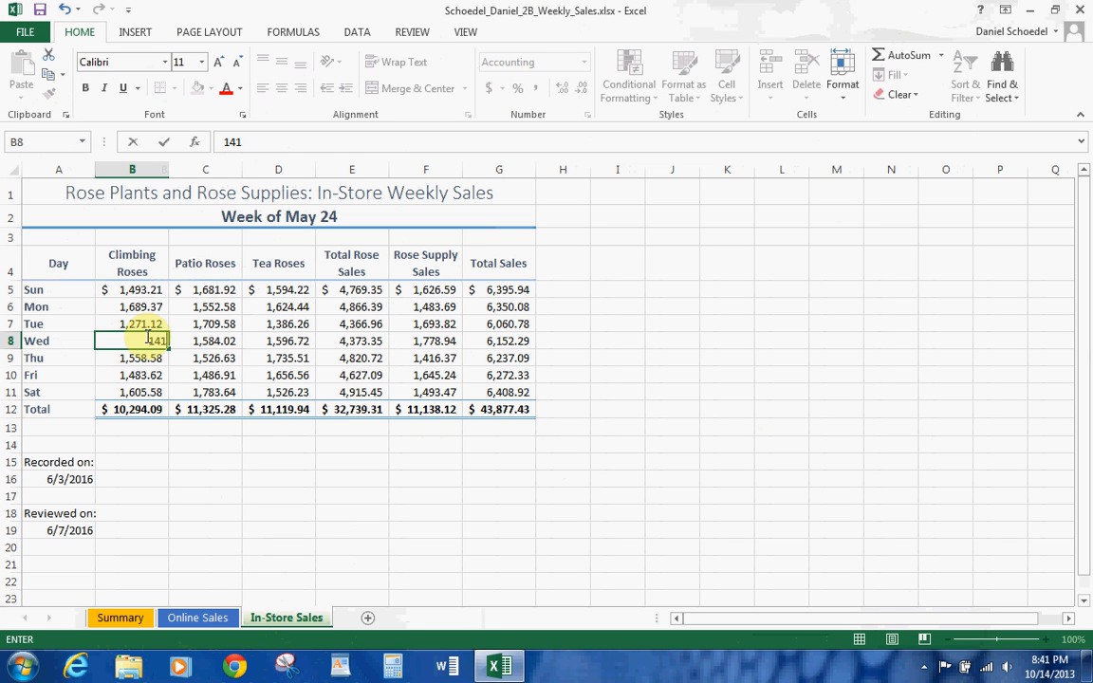
{"action": "type", "text": "10.88"}
{"action": "key", "text": "Return"}
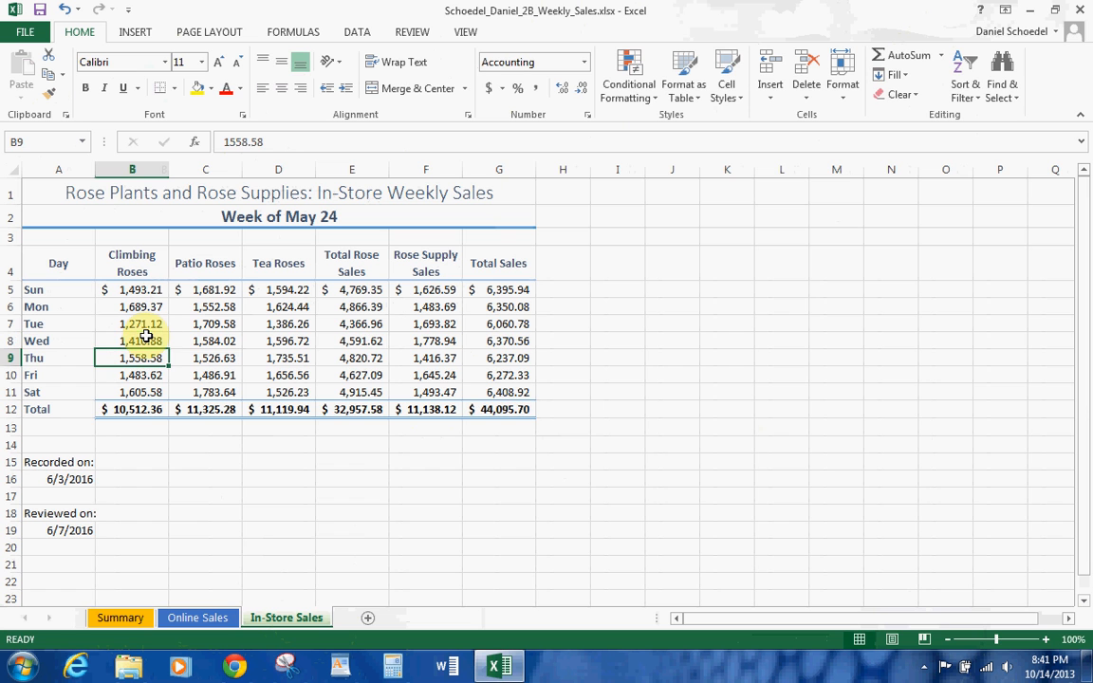
- On the Summary sheet, apply Comma Style to C6:E6 and the Total cell style to C7:E7
{"action": "left_click", "coordinate": [136, 619]}
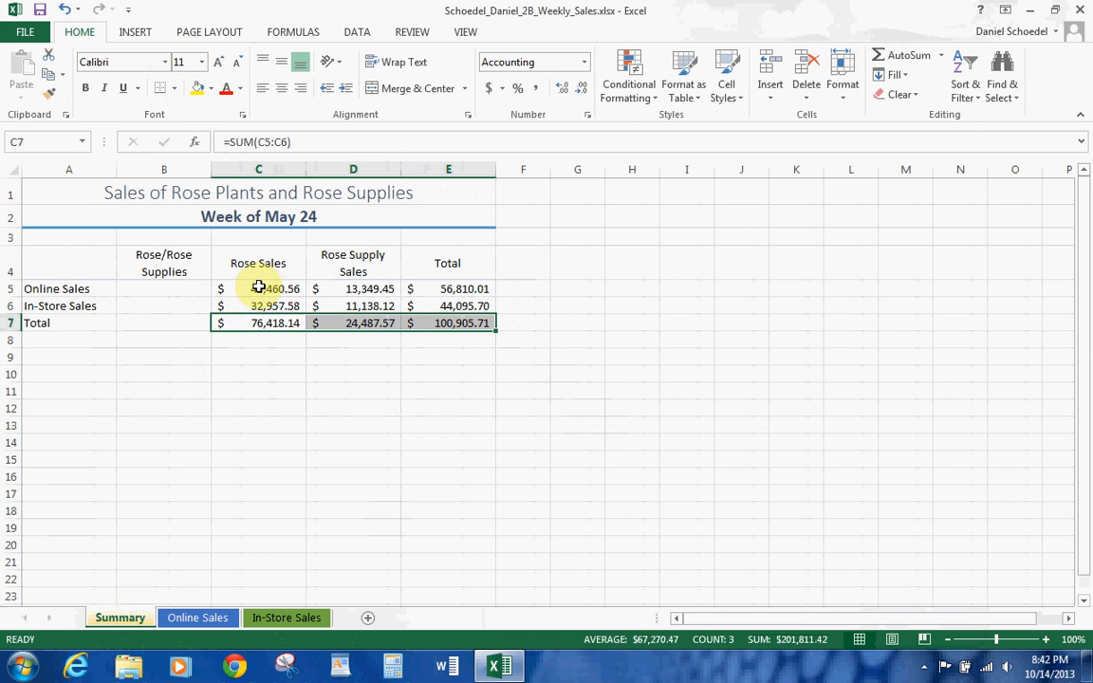
{"action": "left_click_drag", "start_coordinate": [249, 306], "coordinate": [488, 305]}
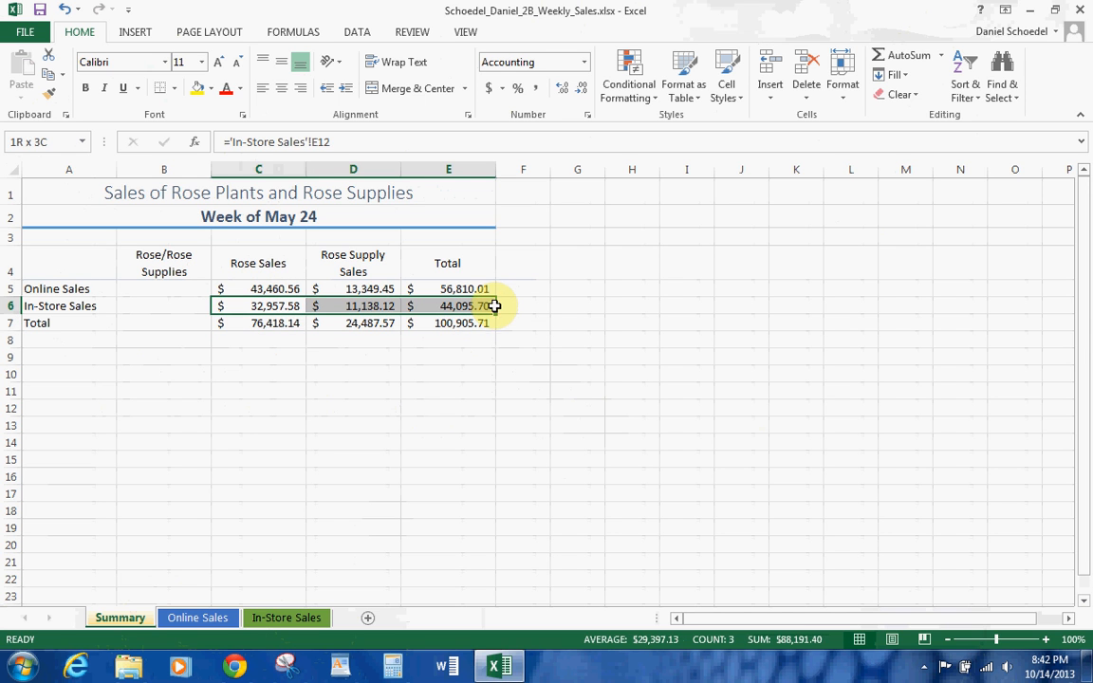
{"action": "left_click", "coordinate": [539, 97]}
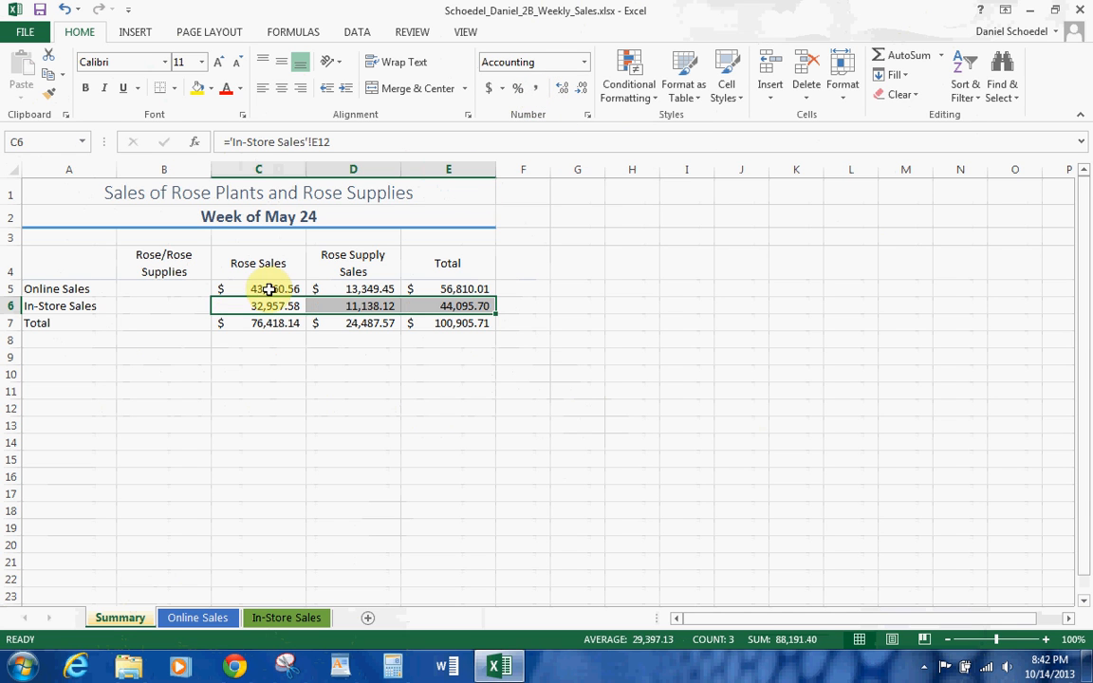
{"action": "left_click_drag", "start_coordinate": [239, 323], "coordinate": [475, 323]}
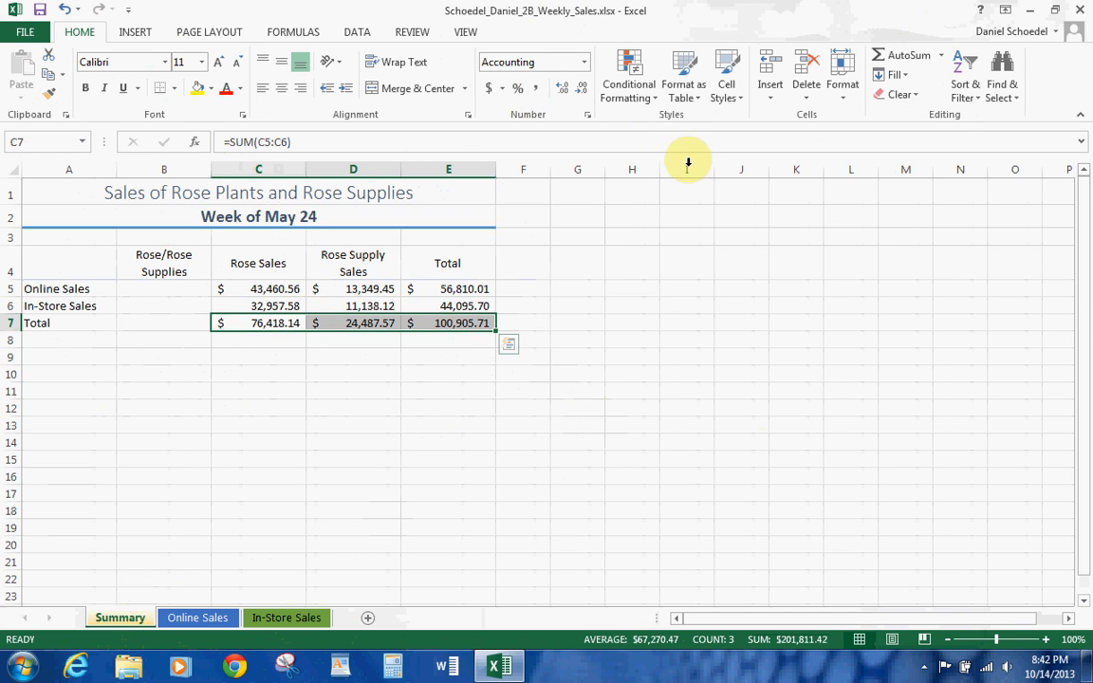
{"action": "left_click", "coordinate": [748, 100]}
{"action": "left_click", "coordinate": [1011, 247]}
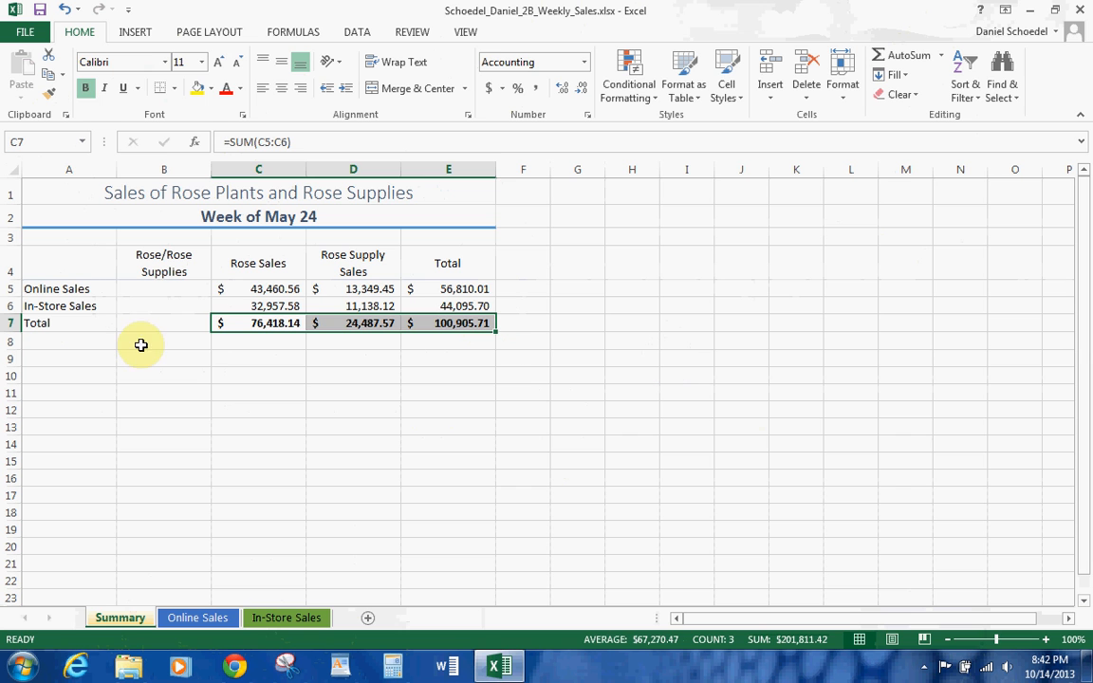
- Insert a column sparkline in B5 based on C5:D5 and fill it down to B6:B7
{"action": "left_click", "coordinate": [167, 289]}
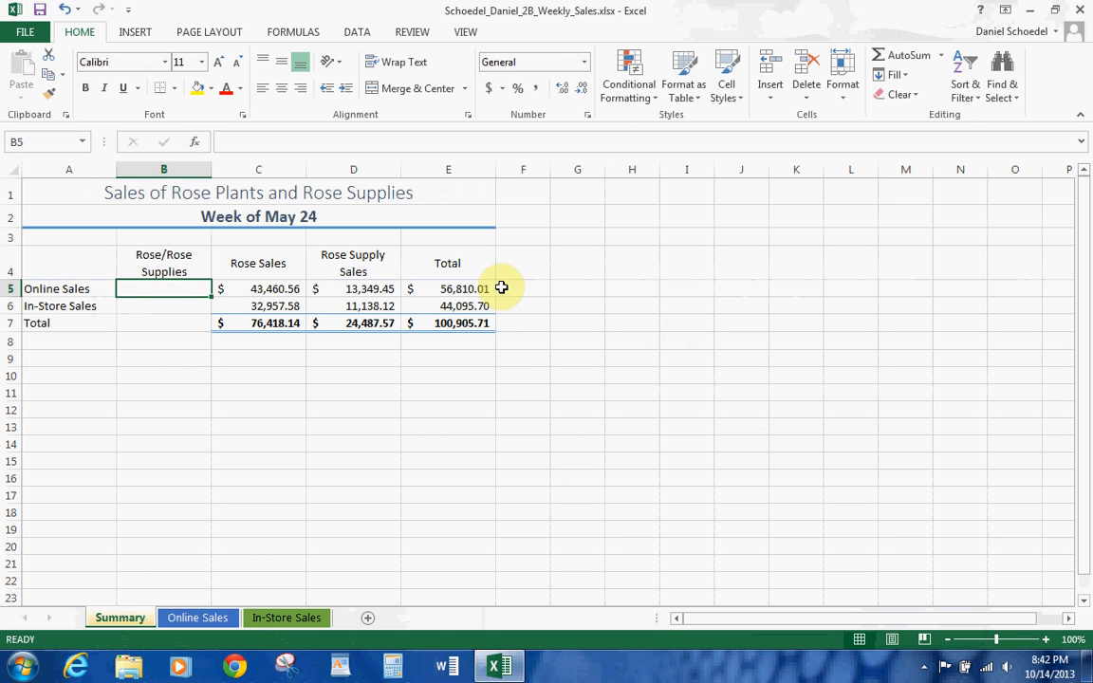
{"action": "left_click", "coordinate": [134, 32]}
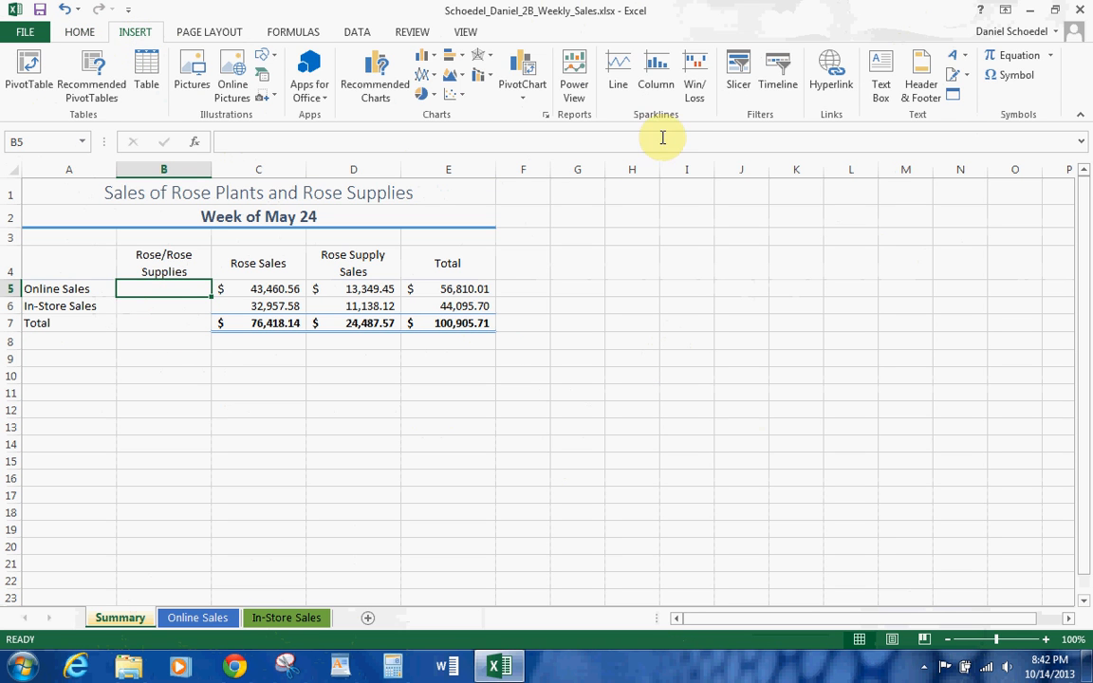
{"action": "left_click", "coordinate": [657, 84]}
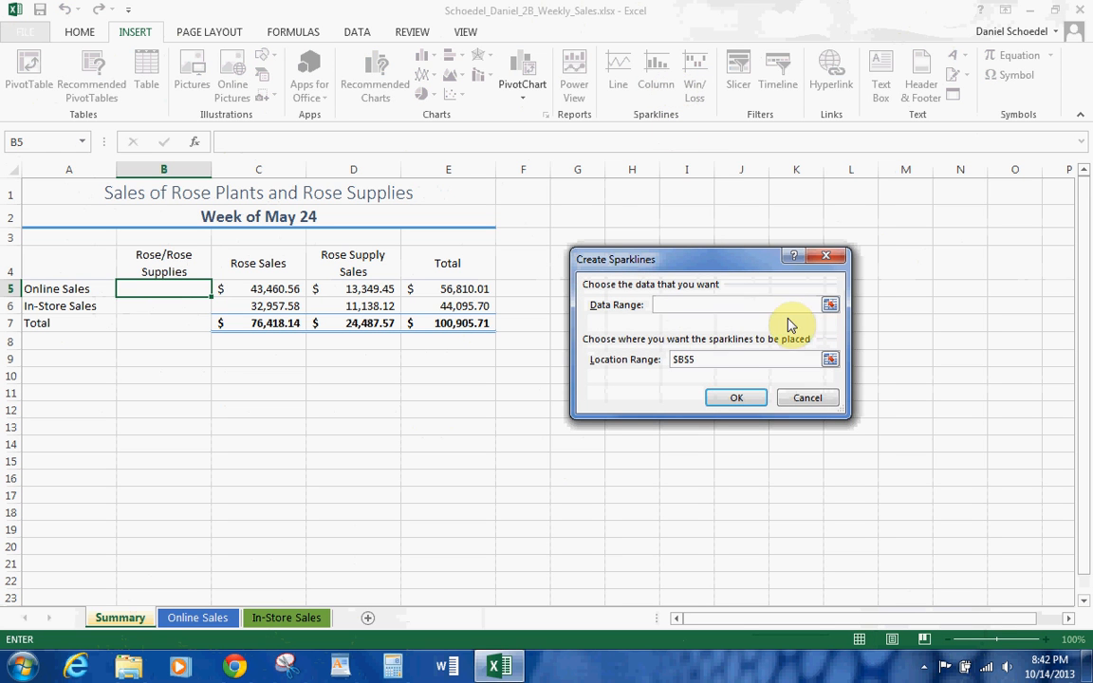
{"action": "left_click_drag", "start_coordinate": [237, 285], "coordinate": [332, 288]}
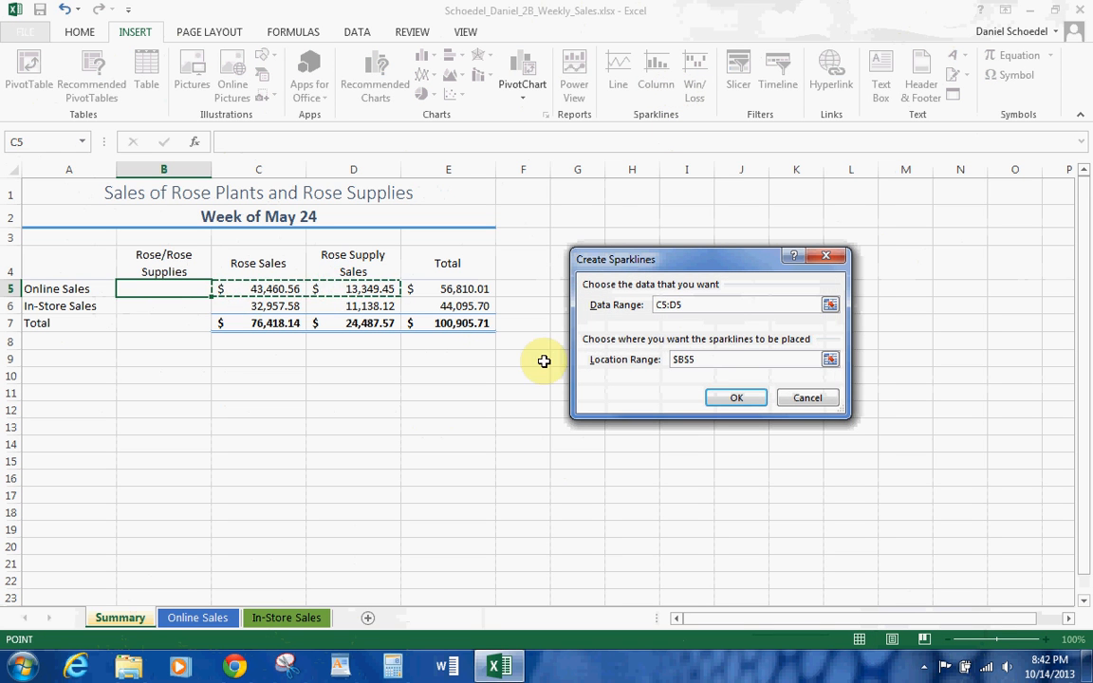
{"action": "left_click", "coordinate": [738, 399]}
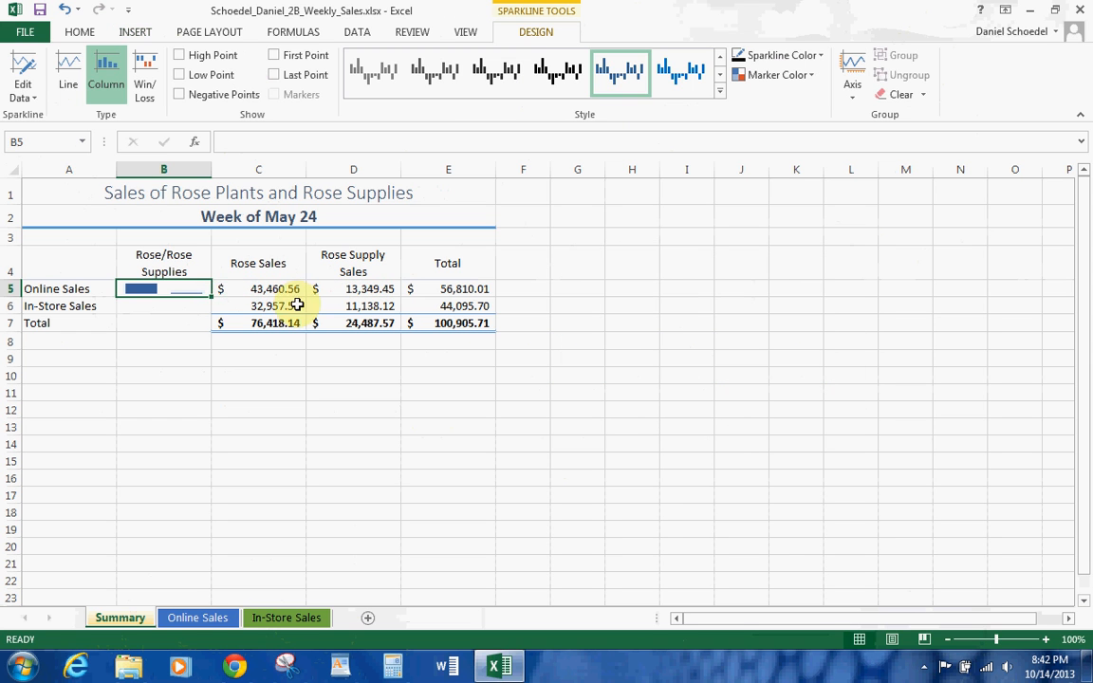
{"action": "left_click_drag", "start_coordinate": [209, 300], "coordinate": [217, 327]}
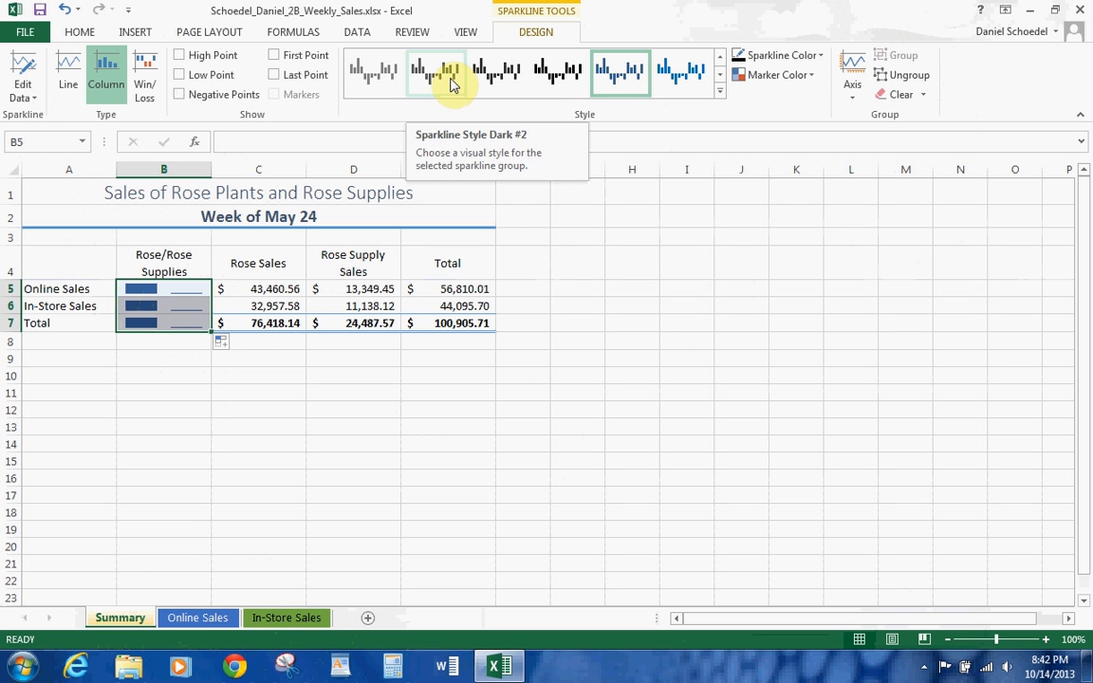
- Apply the gold sparkline style in the gallery's third row to the sparklines in B5:B7
{"action": "left_click", "coordinate": [720, 97]}
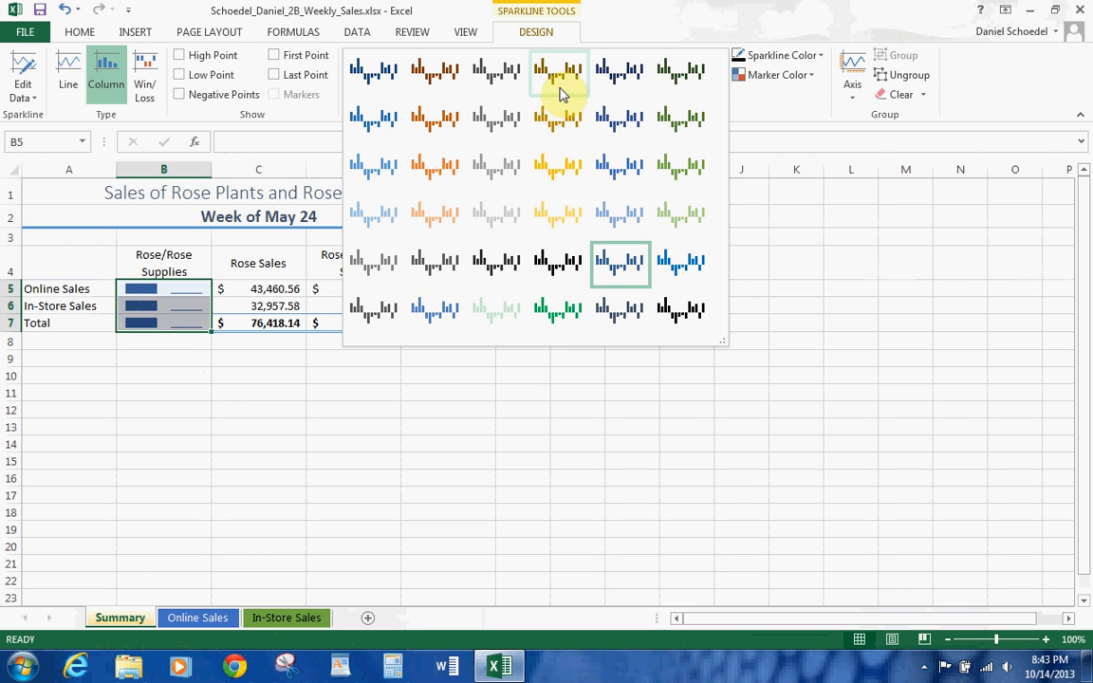
{"action": "left_click", "coordinate": [559, 162]}
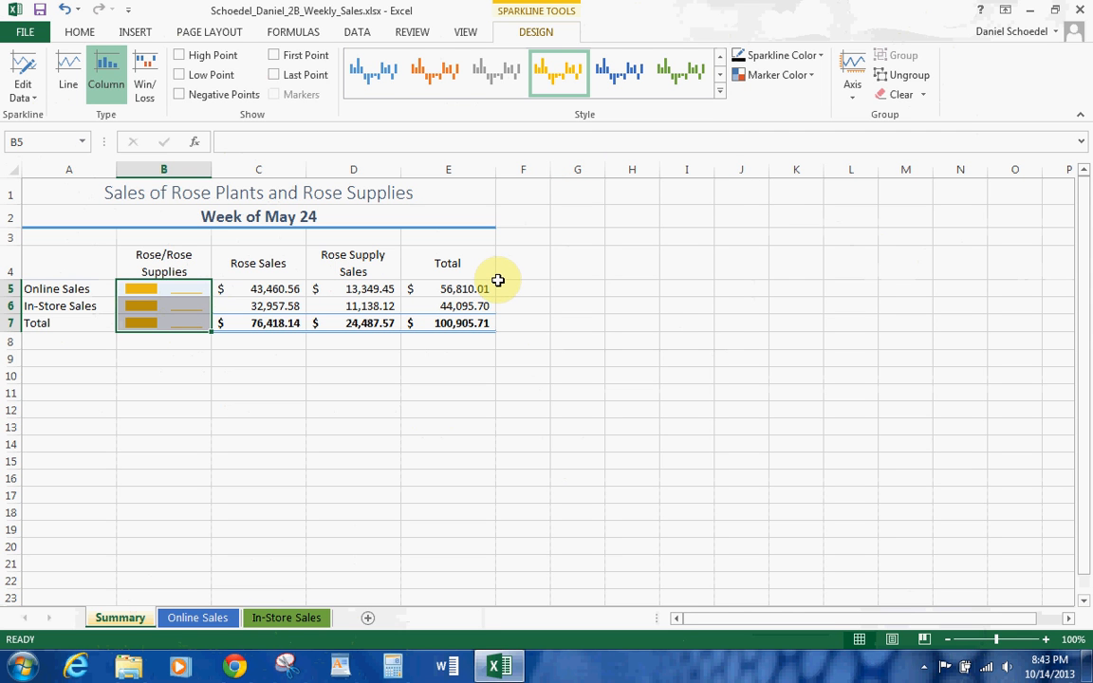
{"action": "left_click", "coordinate": [377, 422]}
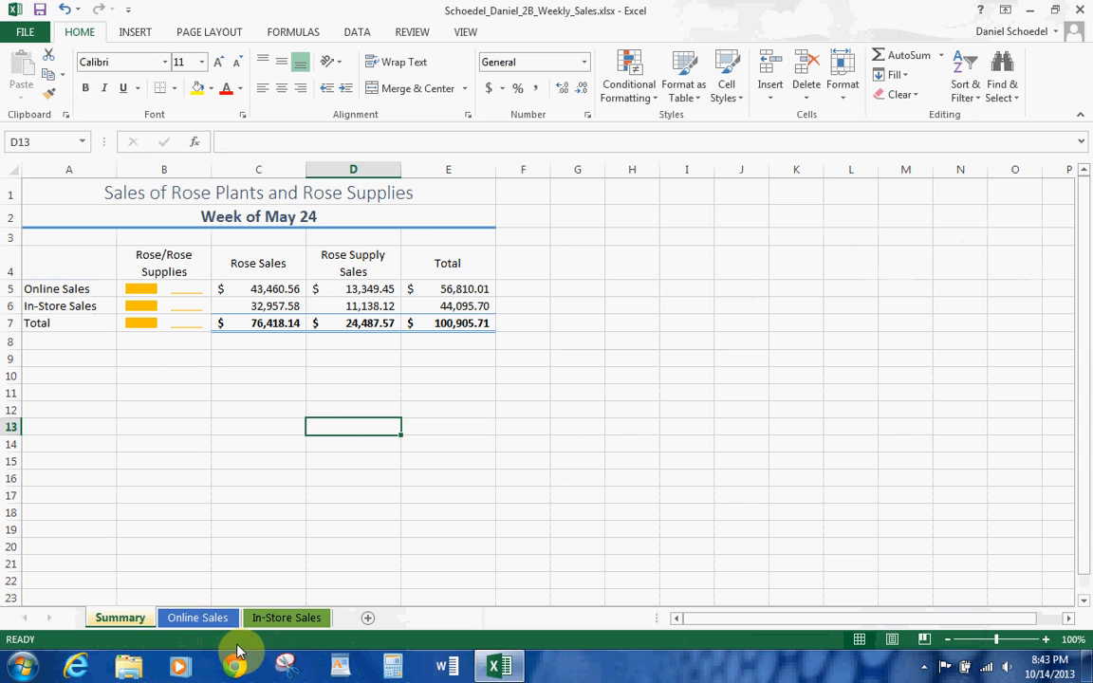
- Group all the sheets and set their page setup to center horizontally on the page
{"action": "right_click", "coordinate": [128, 618]}
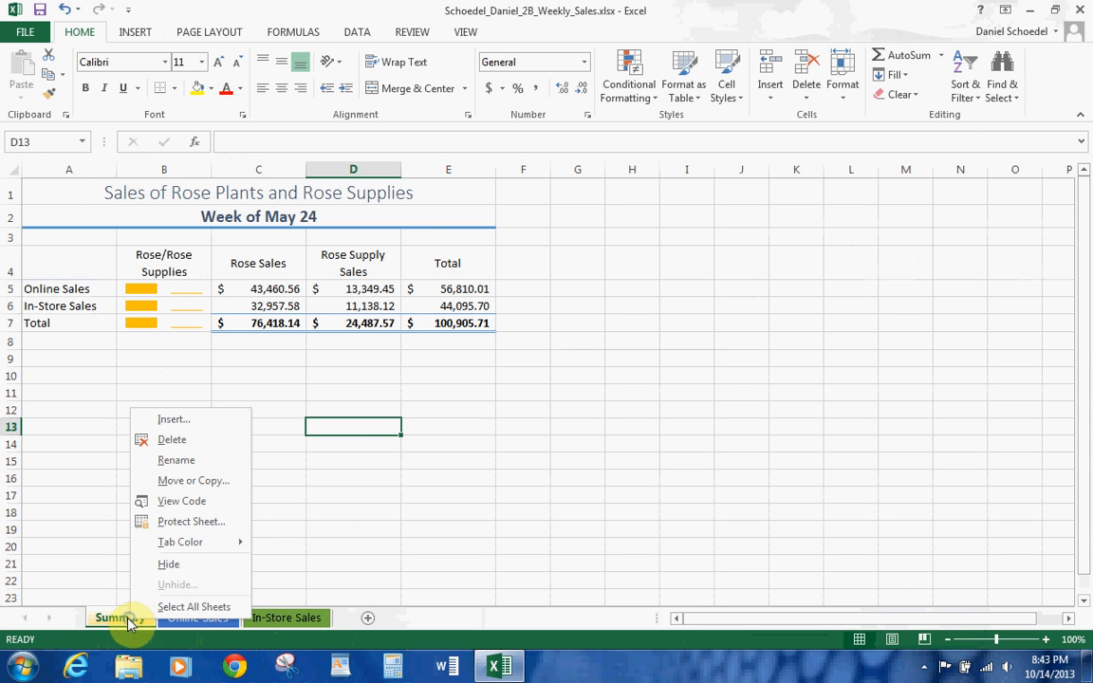
{"action": "left_click", "coordinate": [180, 608]}
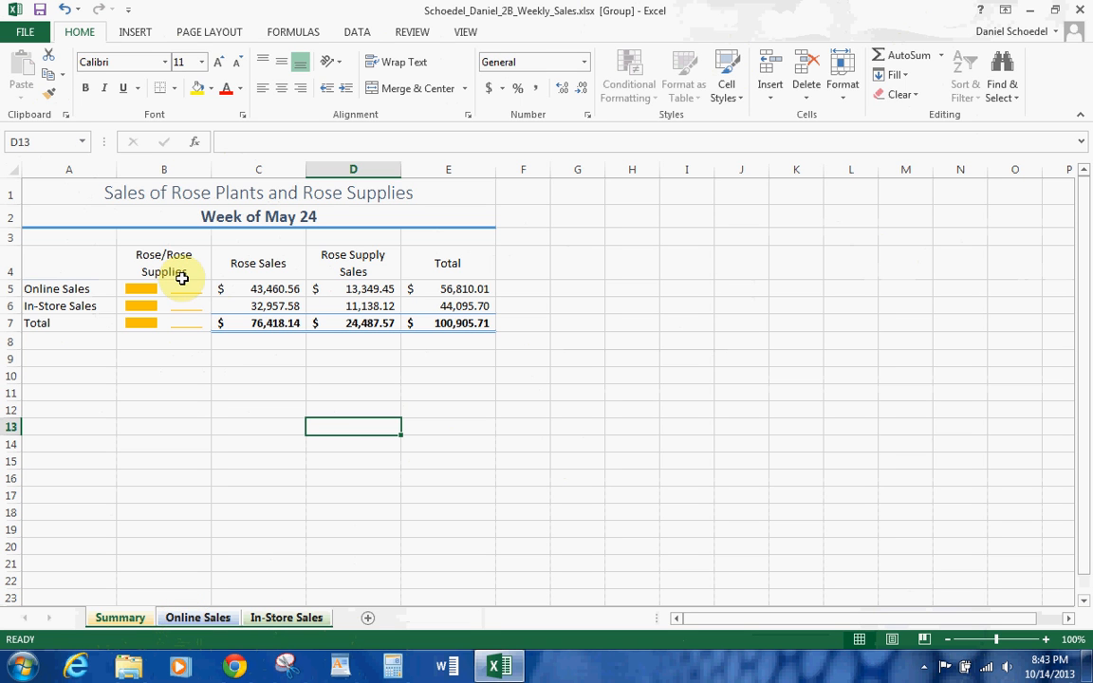
{"action": "left_click", "coordinate": [208, 31]}
{"action": "left_click", "coordinate": [134, 95]}
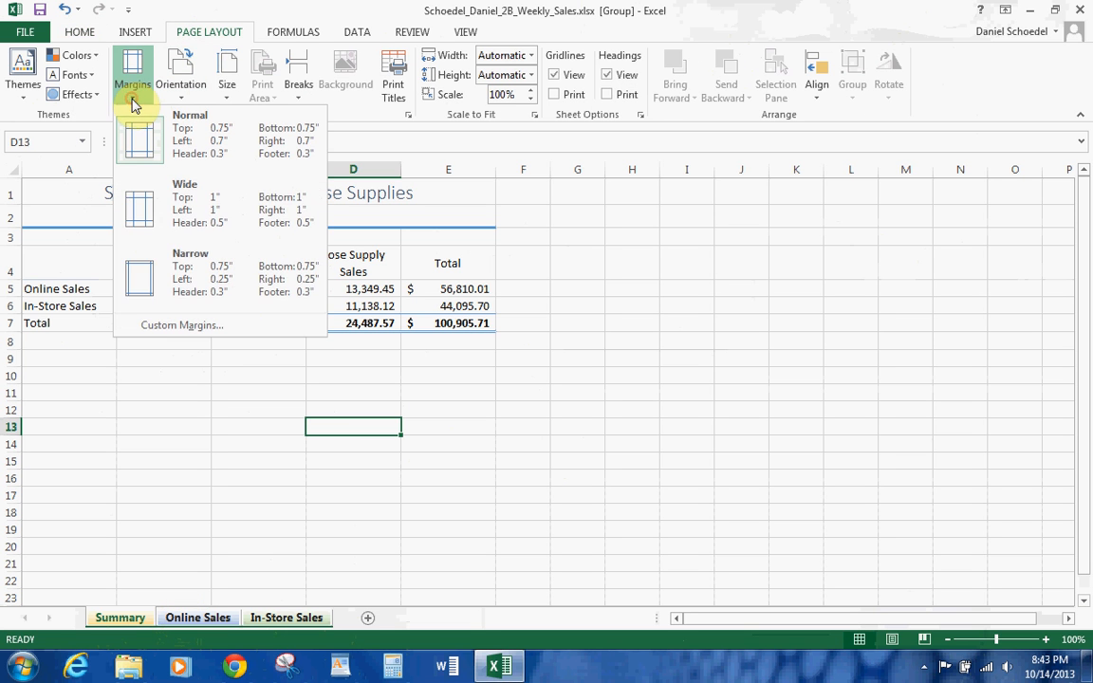
{"action": "left_click", "coordinate": [182, 325]}
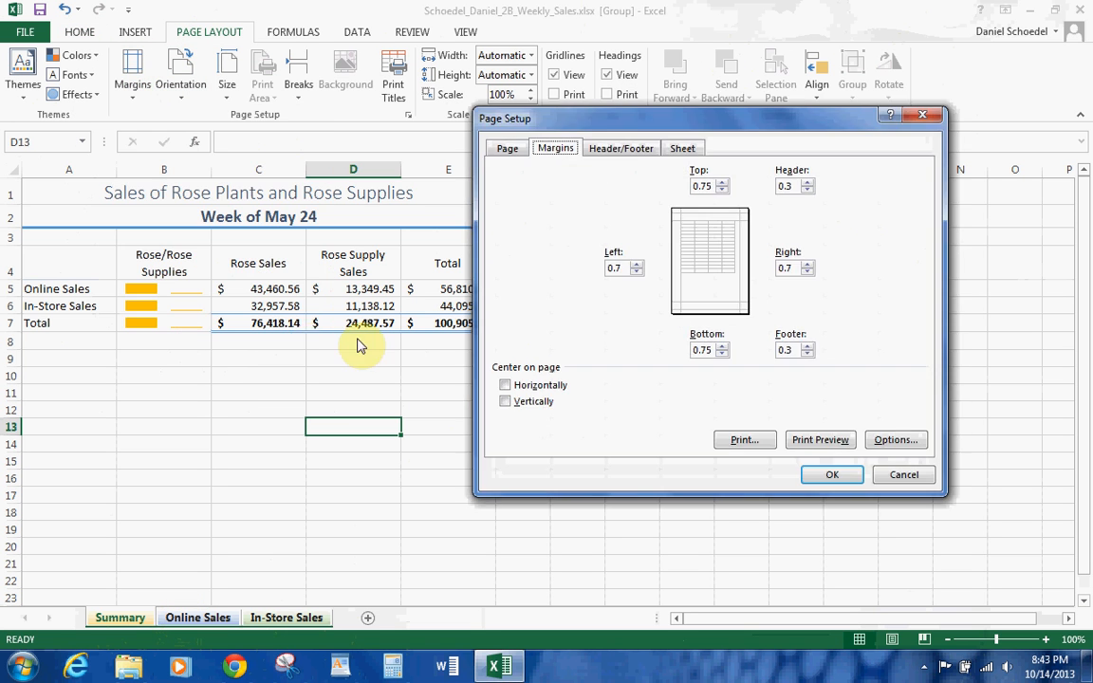
{"action": "left_click", "coordinate": [506, 385]}
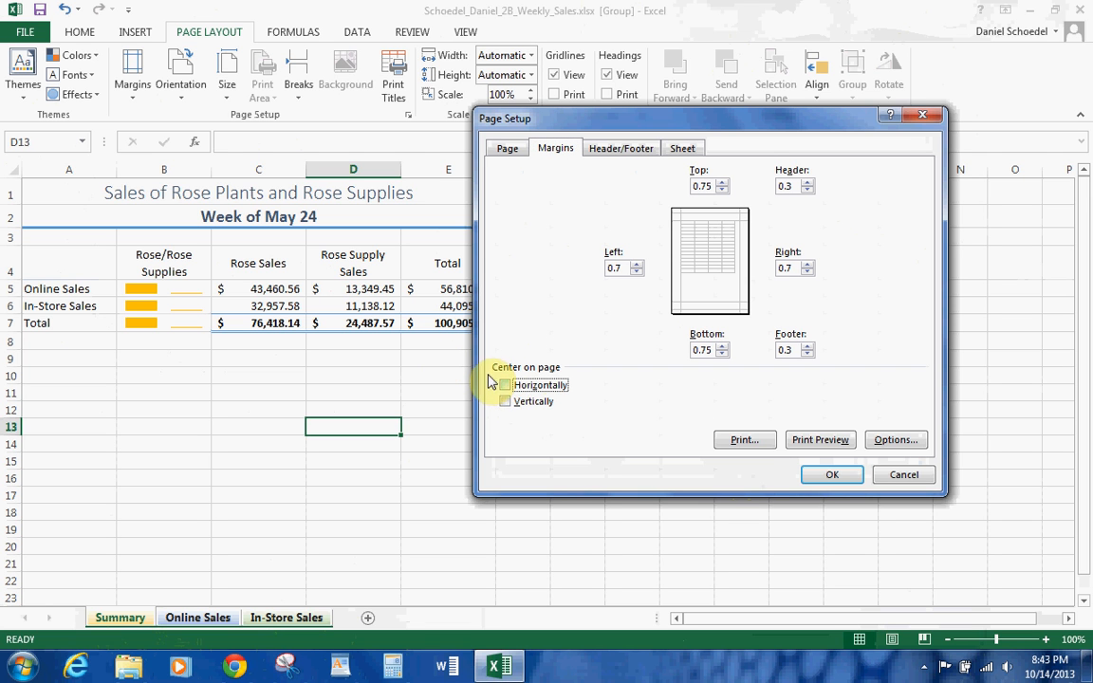
{"action": "left_click", "coordinate": [504, 385]}
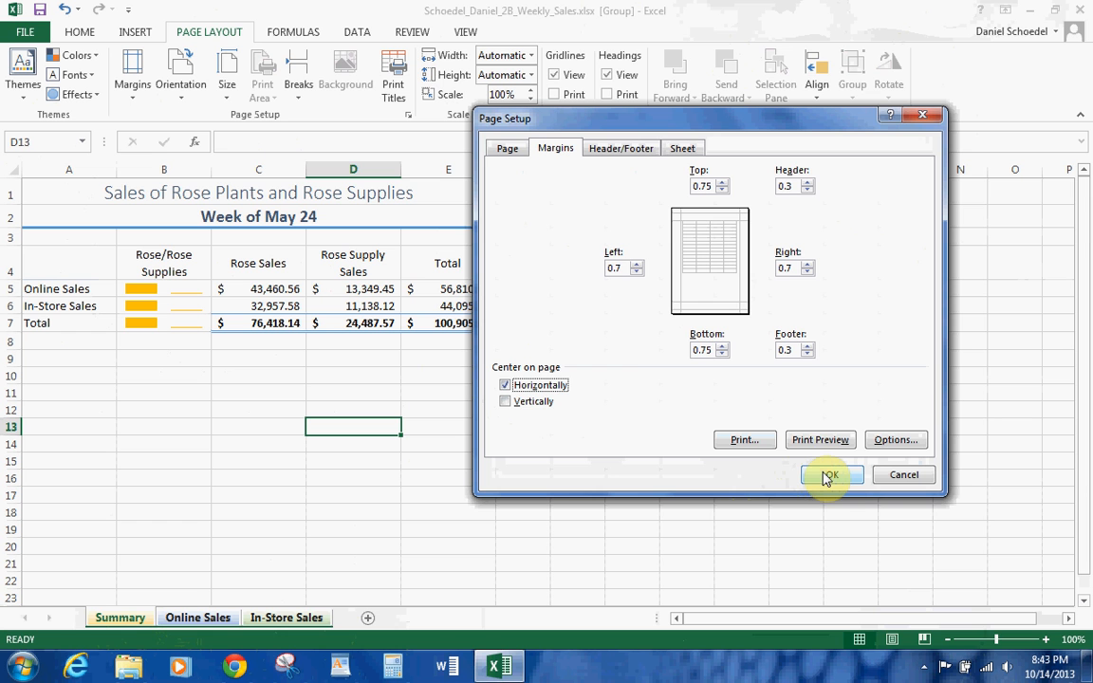
- Add a custom footer with the file name in its left section to the grouped sheets
{"action": "left_click", "coordinate": [618, 149]}
{"action": "left_click", "coordinate": [758, 261]}
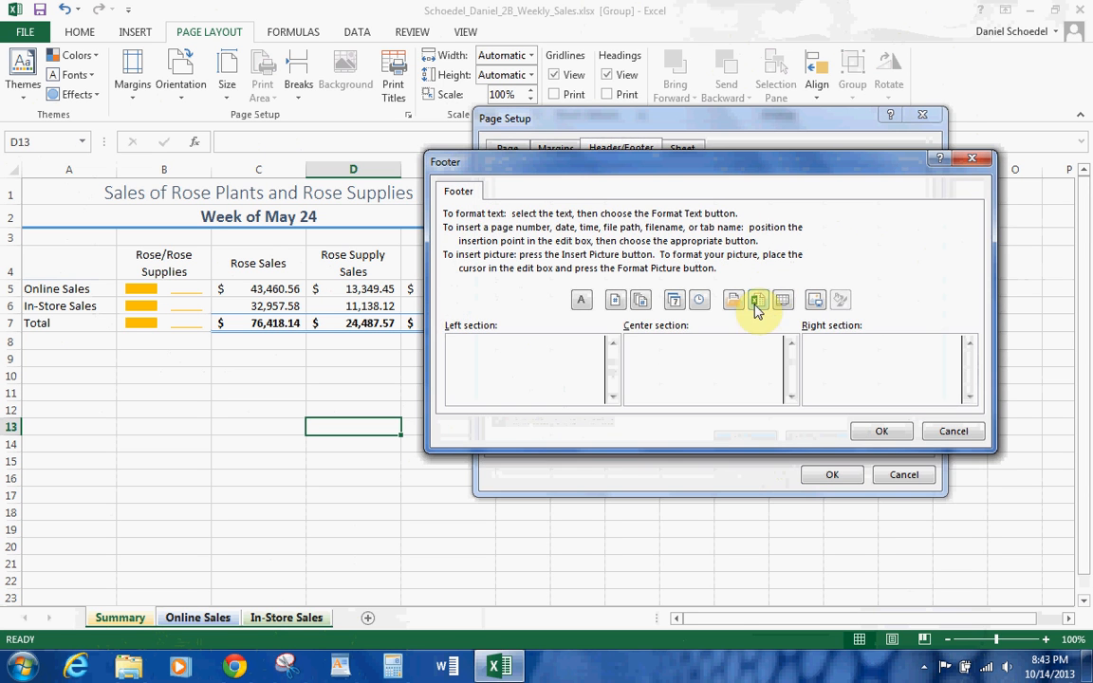
{"action": "left_click", "coordinate": [758, 302]}
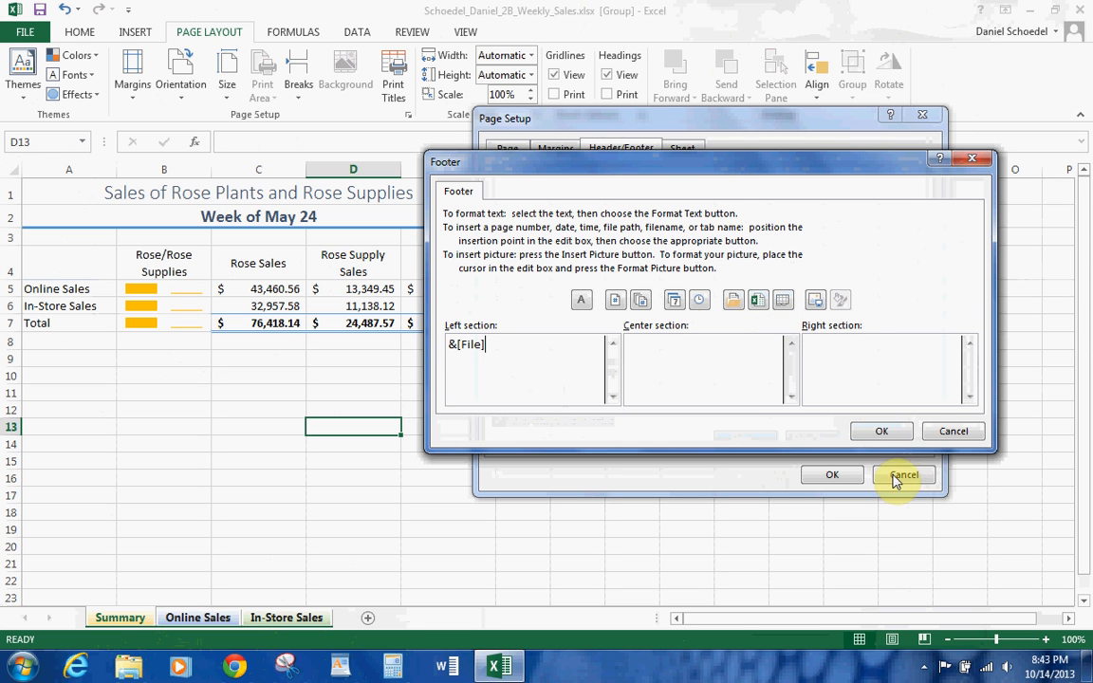
{"action": "left_click", "coordinate": [881, 431]}
{"action": "left_click", "coordinate": [831, 475]}
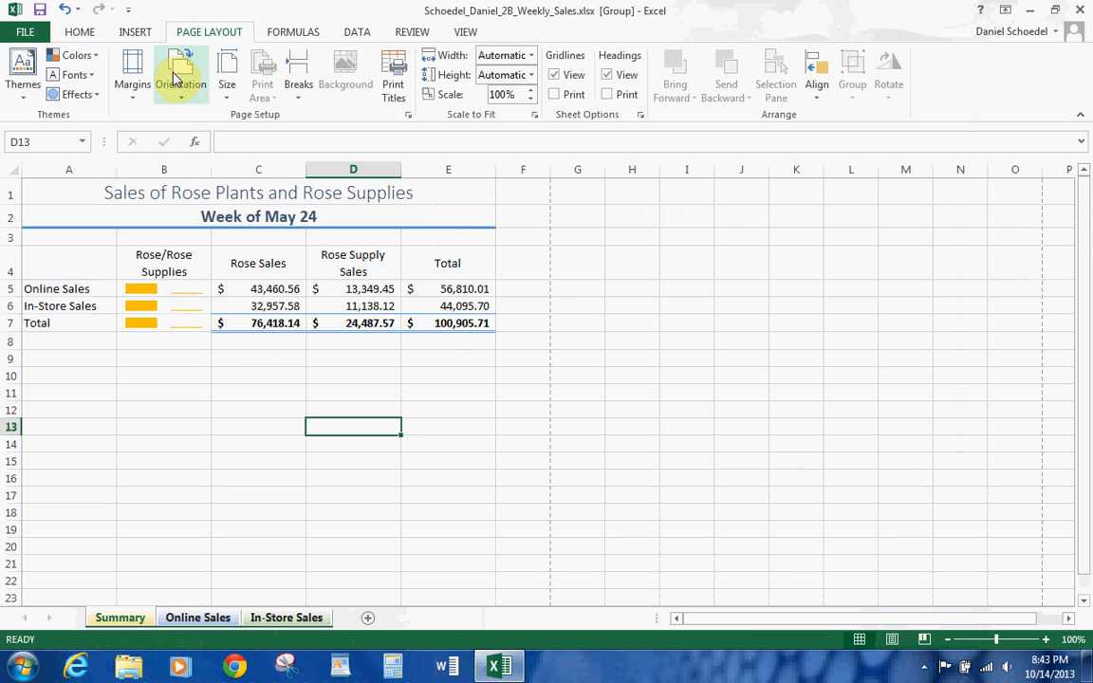
- Check the page layout and footer of the grouped sheets in the print preview
{"action": "left_click", "coordinate": [27, 31]}
{"action": "left_click", "coordinate": [34, 236]}
{"action": "left_click", "coordinate": [478, 637]}
{"action": "left_click", "coordinate": [414, 636]}
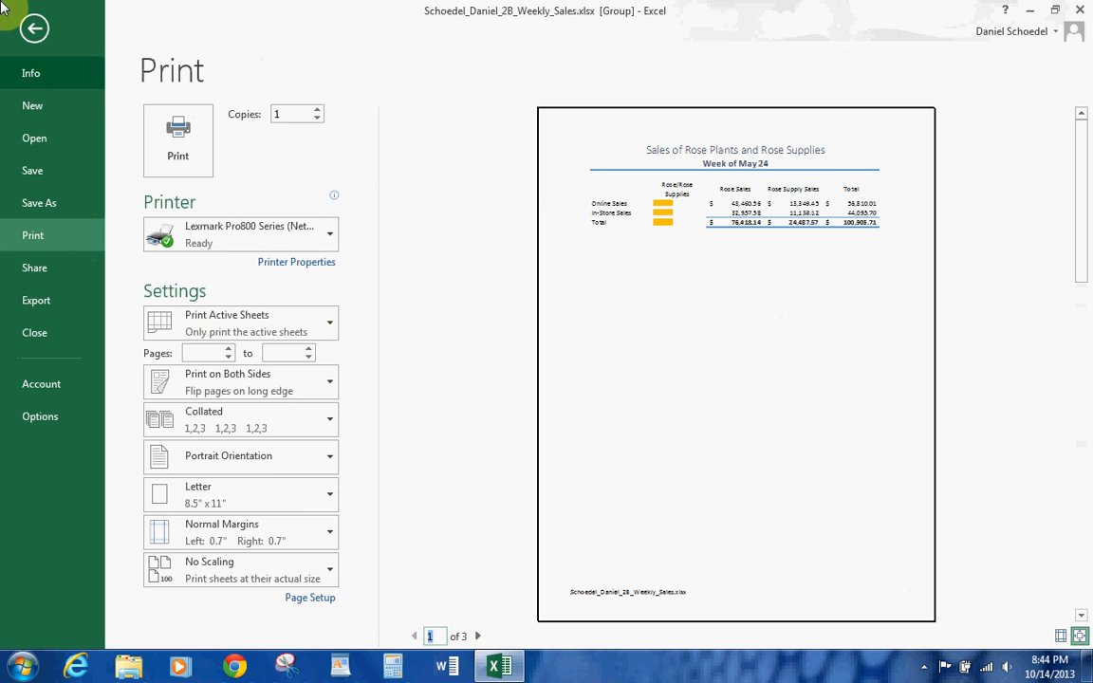
- Set the workbook's tags to weekly sales, online, in-store, rose plants, rose supplies and its subject to CIS-105
{"action": "left_click", "coordinate": [42, 76]}
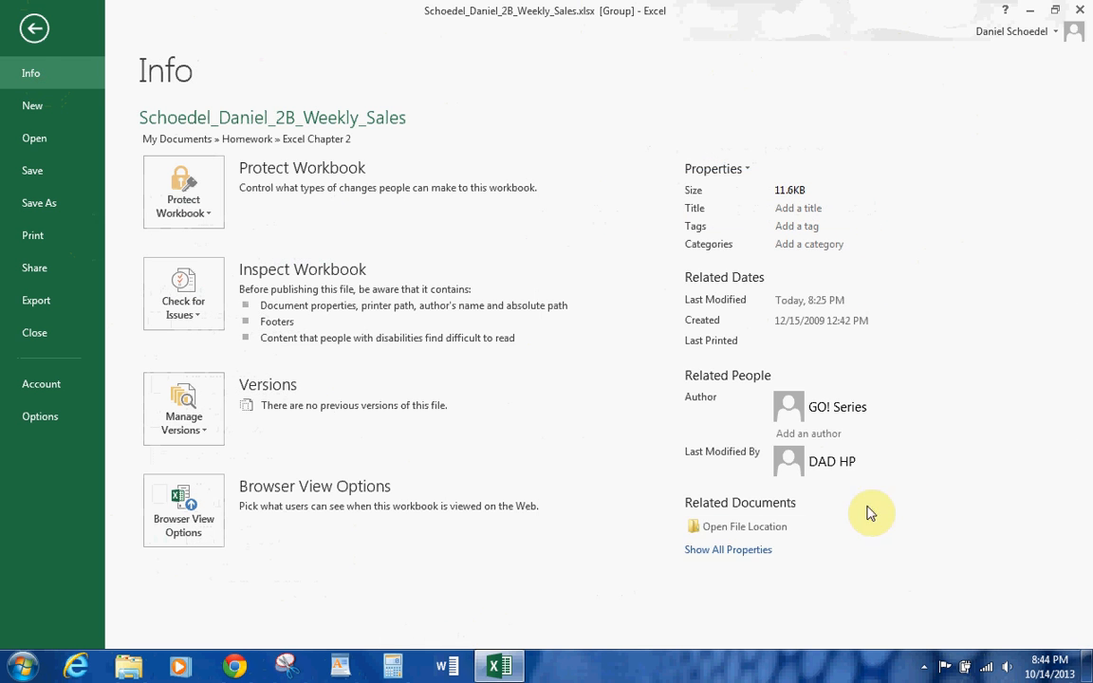
{"action": "left_click", "coordinate": [755, 550]}
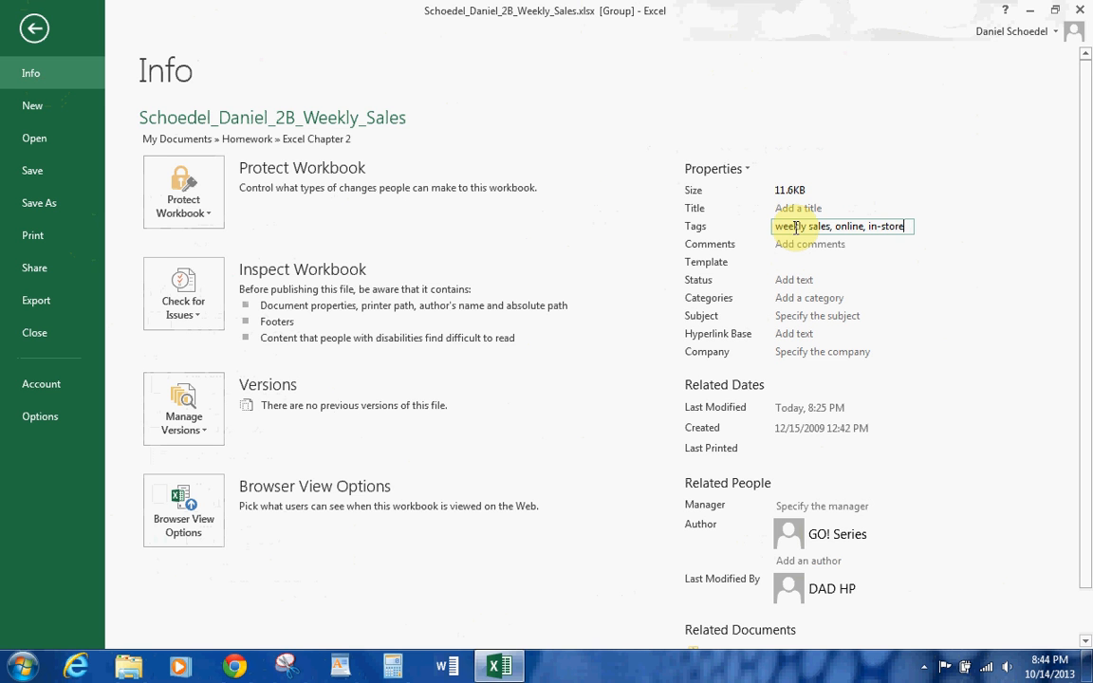
{"action": "type", "text": "rose plants, rose supplies"}
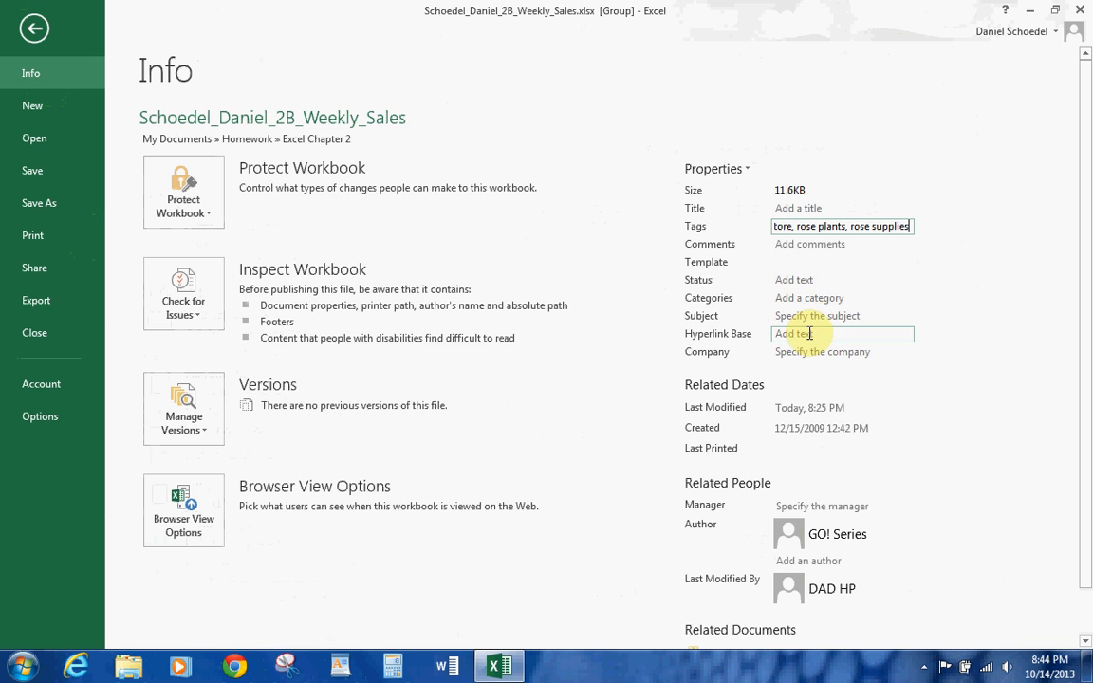
{"action": "left_click", "coordinate": [813, 319]}
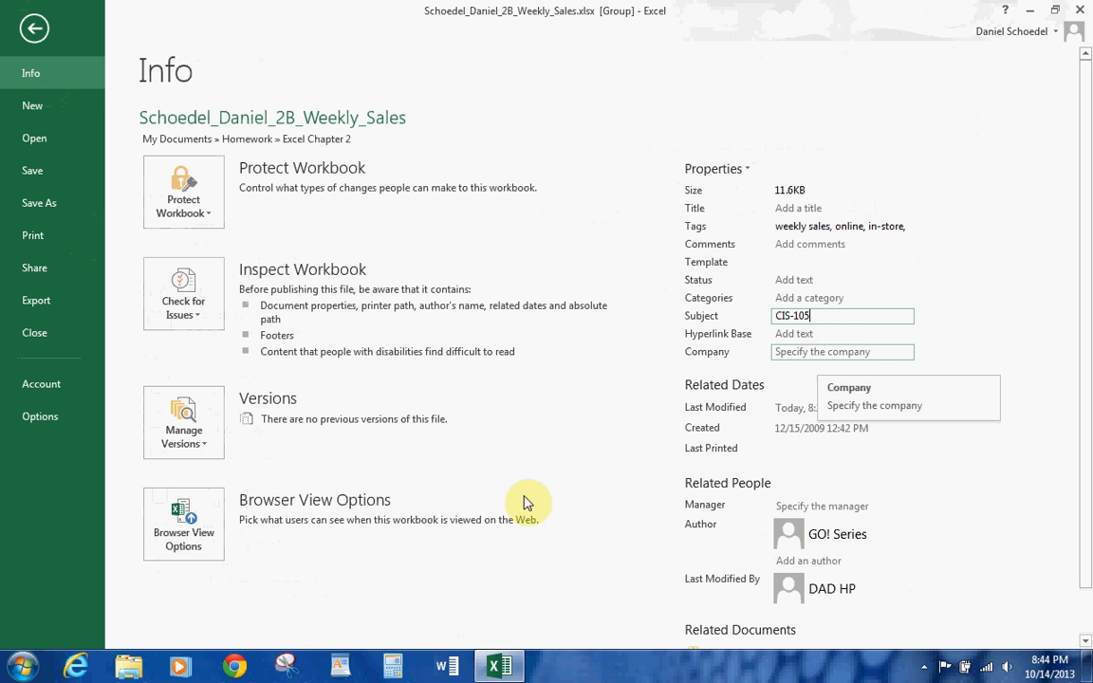
{"action": "left_click", "coordinate": [35, 25]}
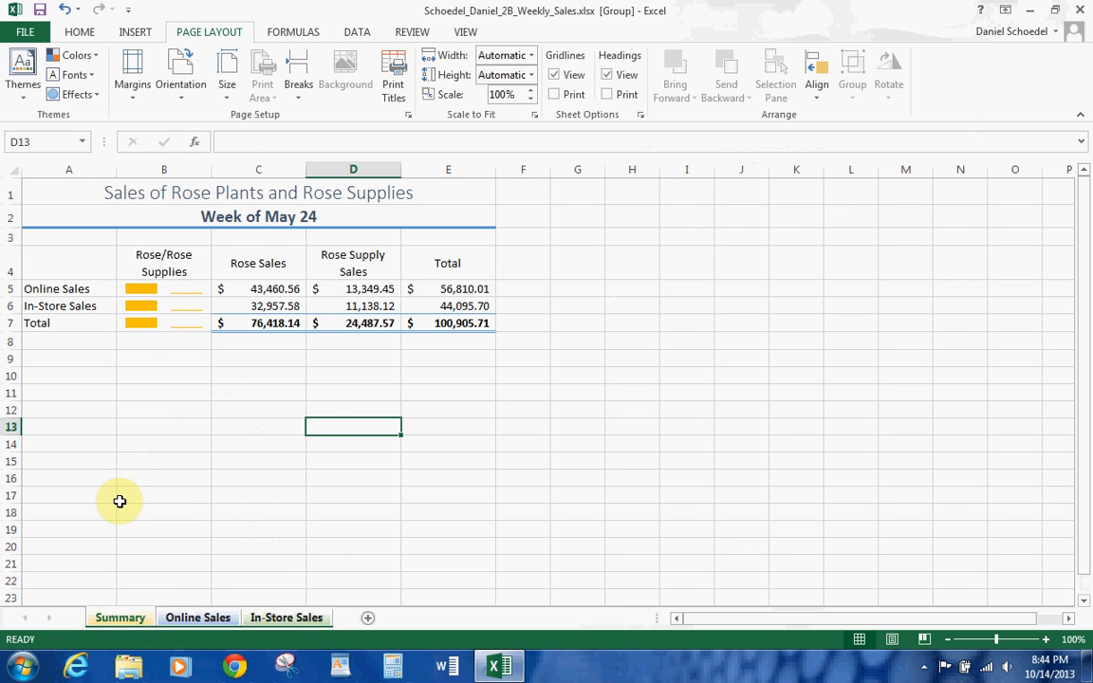
- Review the options for which sheets to print and return to the worksheet without printing
{"action": "left_click", "coordinate": [26, 32]}
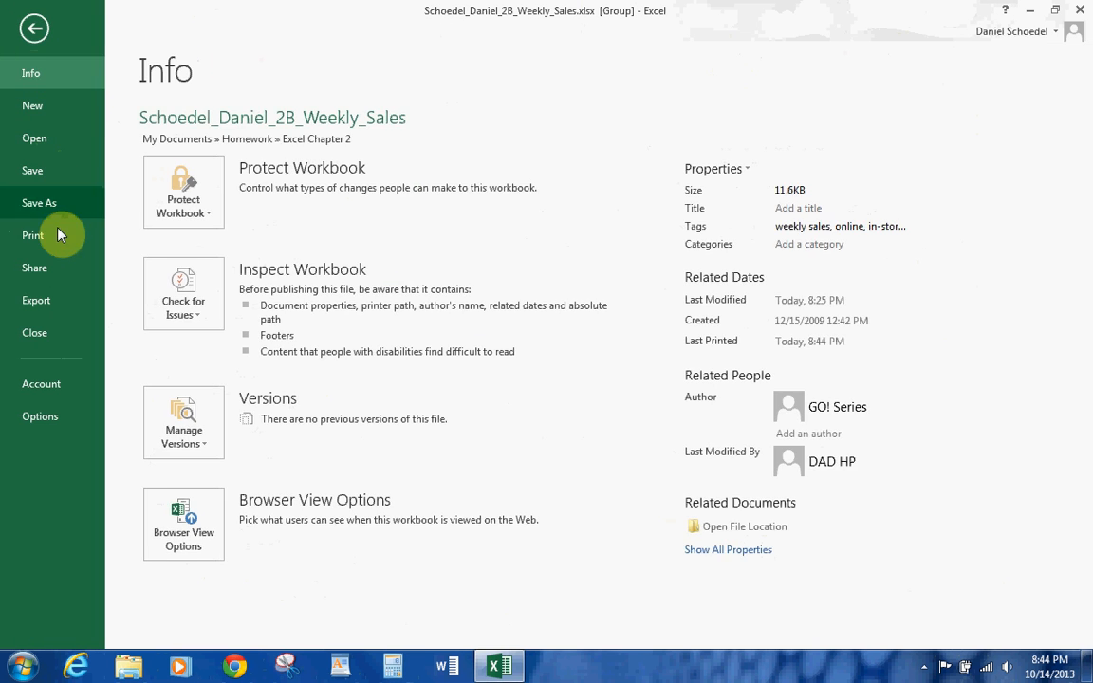
{"action": "left_click", "coordinate": [63, 235]}
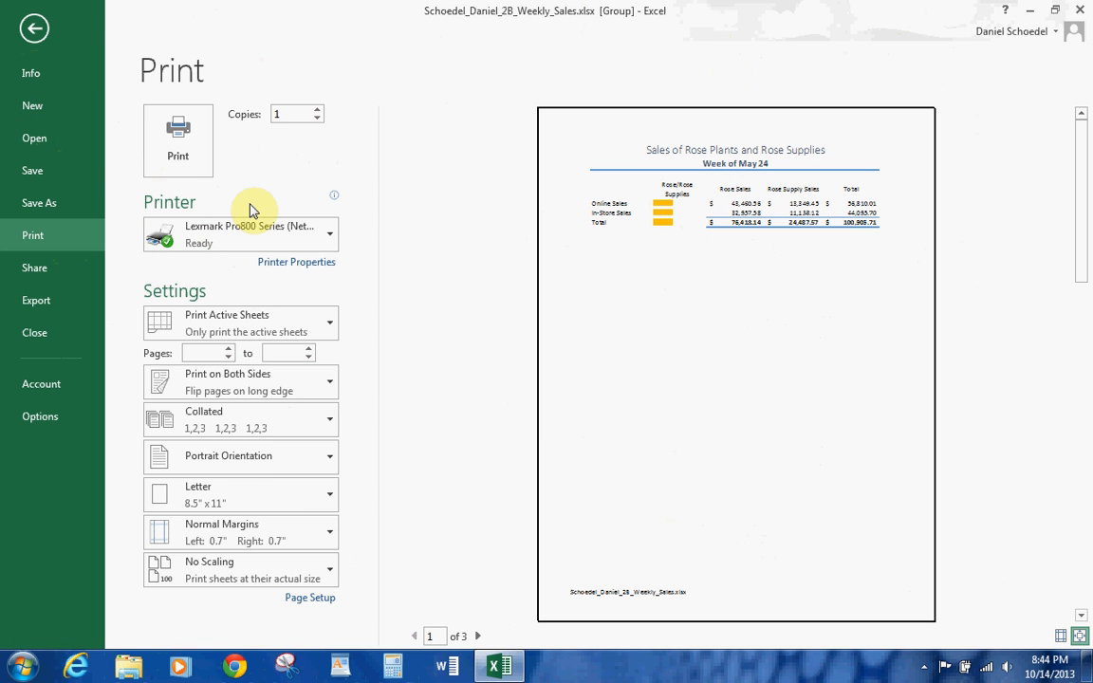
{"action": "left_click", "coordinate": [254, 326]}
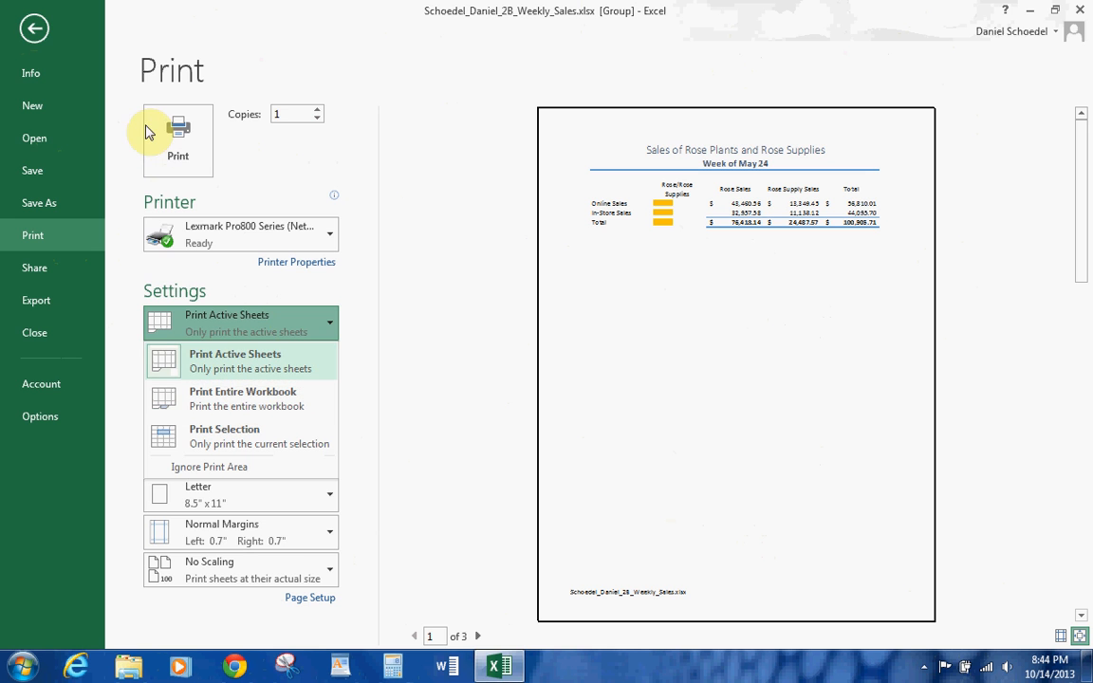
{"action": "left_click", "coordinate": [34, 29]}
{"action": "left_click", "coordinate": [34, 29]}
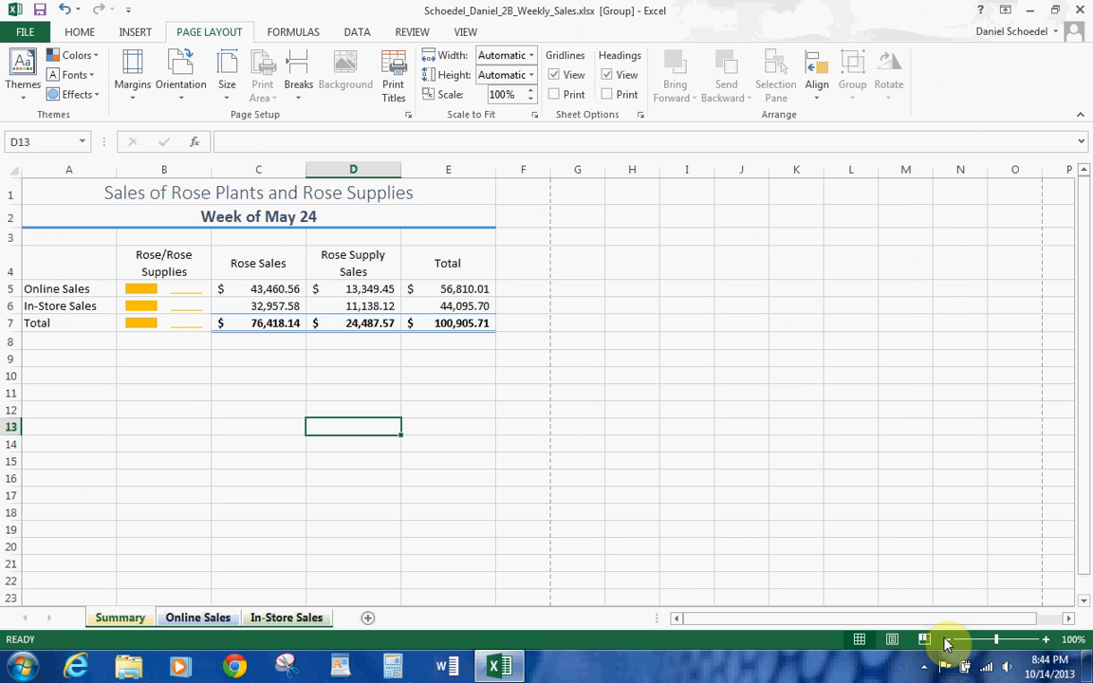
{"action": "left_click", "coordinate": [924, 667]}
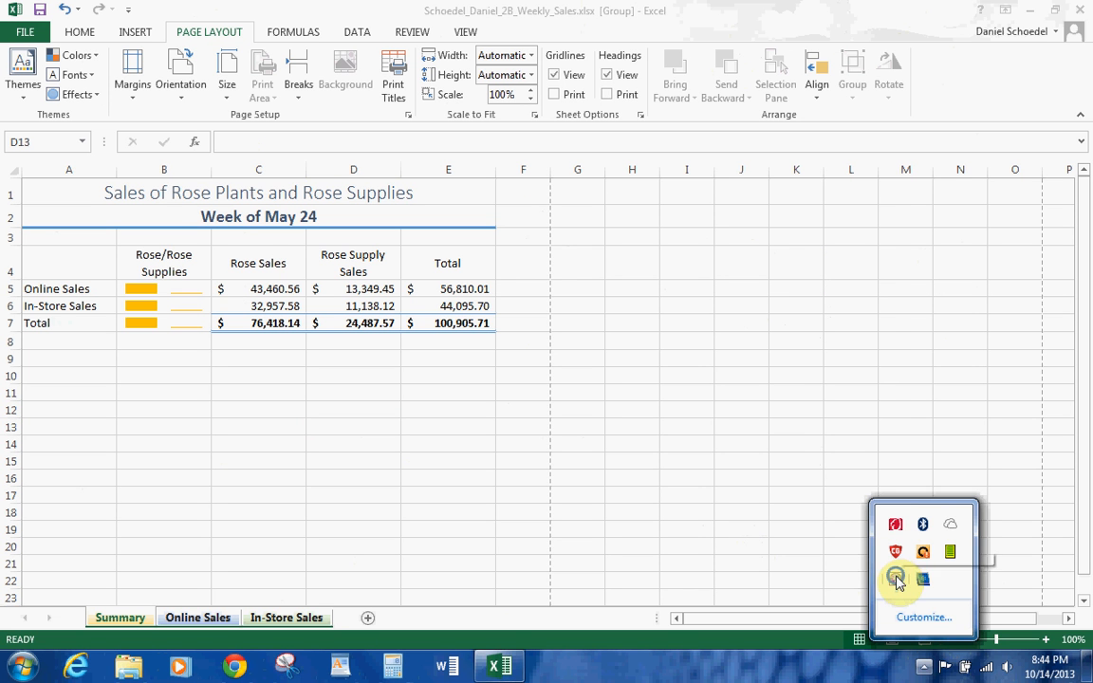